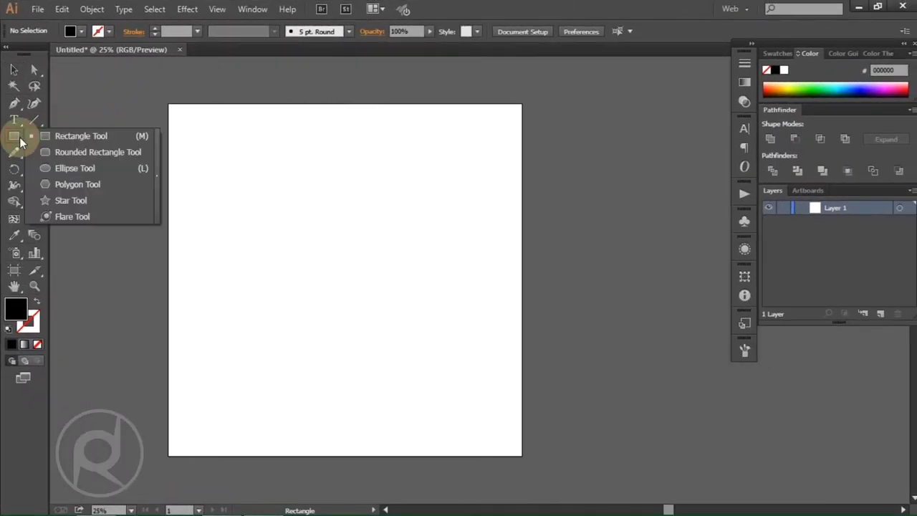
Draw an artboard-size black rectangle and lock it in the Layers panel
{"action": "left_click_drag", "start_coordinate": [21, 142], "coordinate": [62, 136]}
{"action": "left_click_drag", "start_coordinate": [165, 102], "coordinate": [522, 456]}
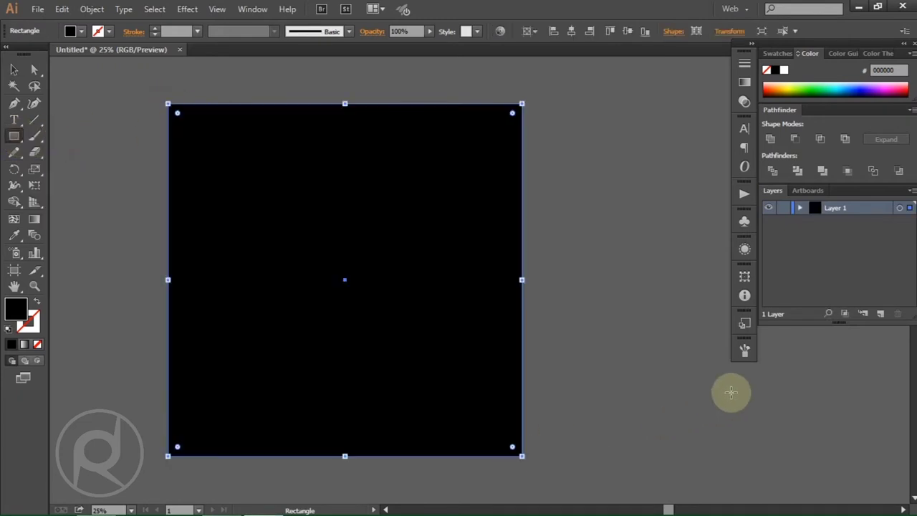
{"action": "left_click", "coordinate": [799, 208]}
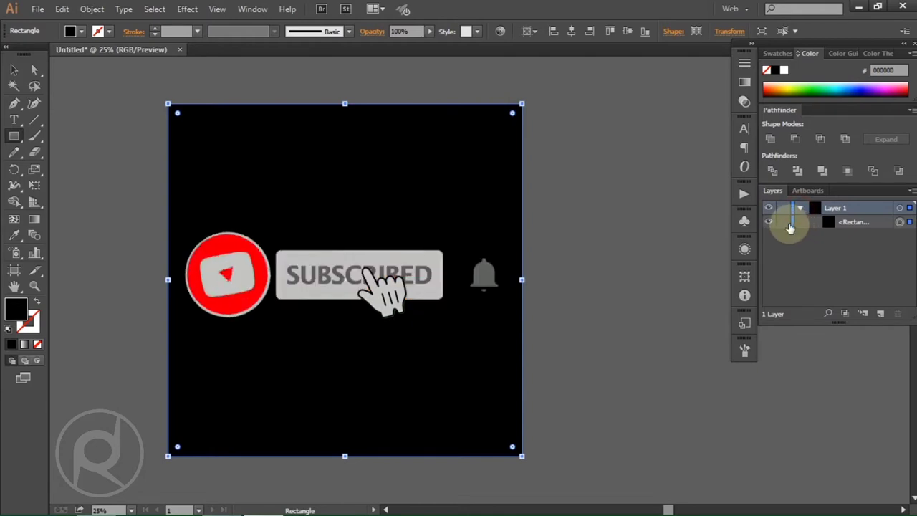
{"action": "left_click", "coordinate": [783, 222]}
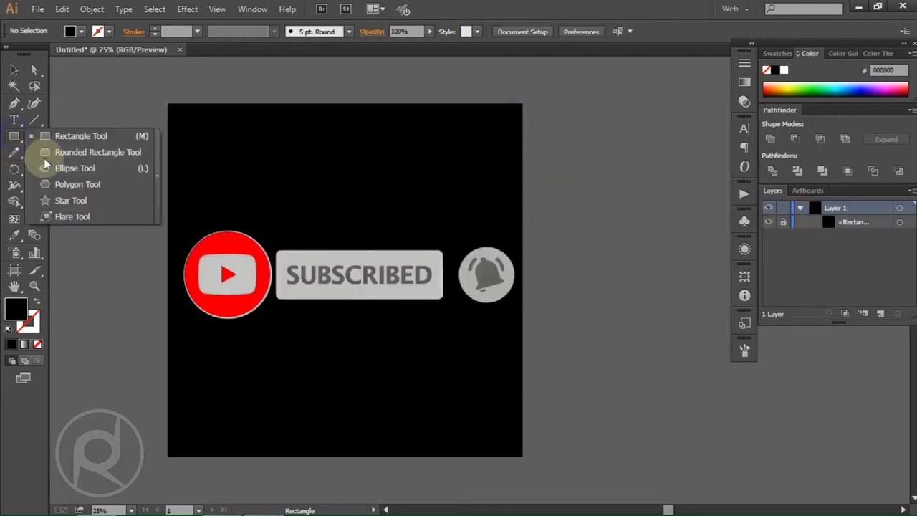
Draw a circle, centre it on the artboard, and give it a linear gradient fill
{"action": "left_click_drag", "start_coordinate": [15, 140], "coordinate": [45, 165]}
{"action": "left_click_drag", "start_coordinate": [239, 159], "coordinate": [460, 381]}
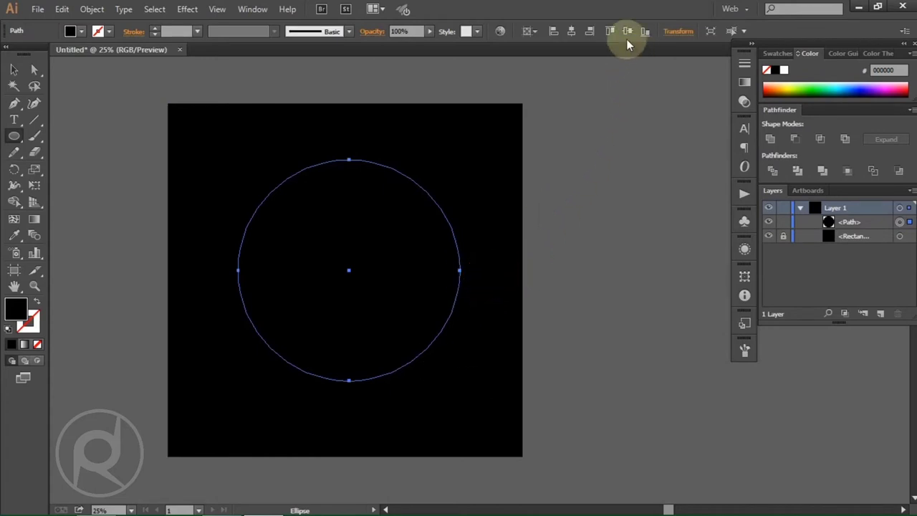
{"action": "left_click", "coordinate": [627, 32]}
{"action": "left_click", "coordinate": [572, 31]}
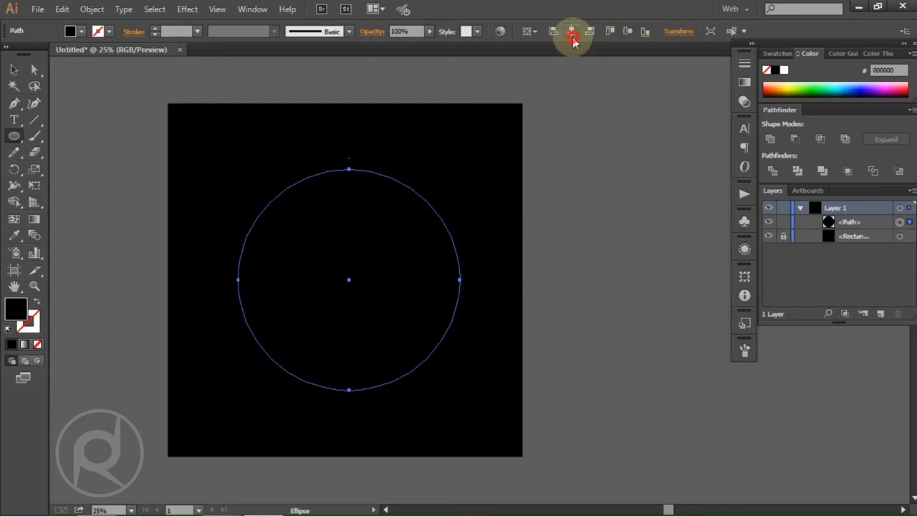
{"action": "left_click", "coordinate": [746, 83]}
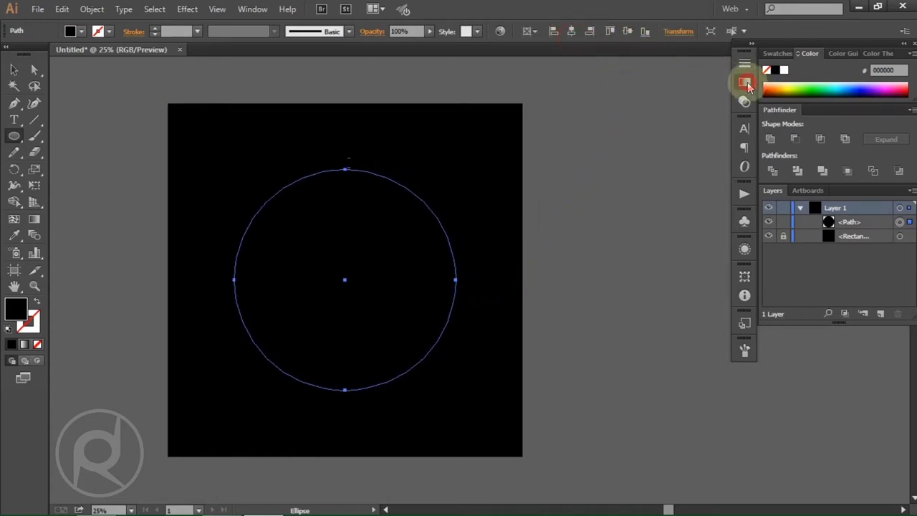
{"action": "left_click", "coordinate": [573, 154]}
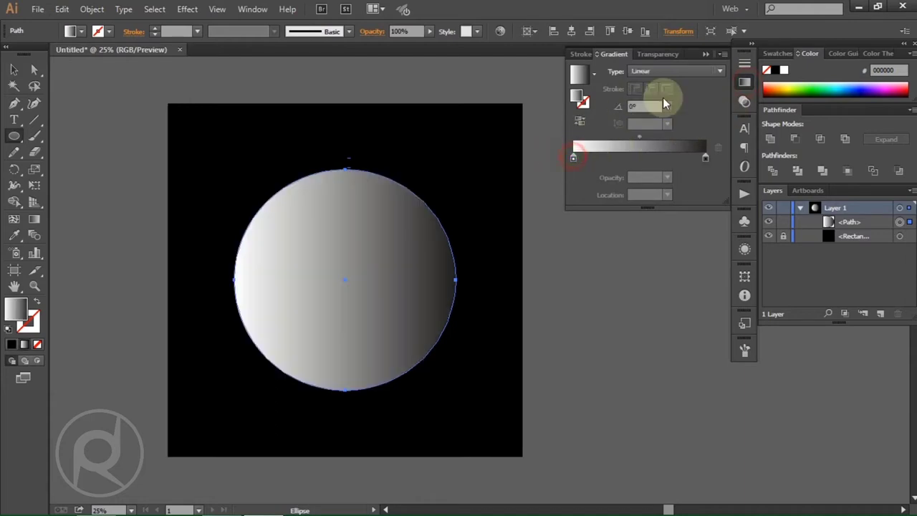
Make the left gradient stop dark purple from a swatch and its RGB sliders
{"action": "left_click", "coordinate": [779, 53]}
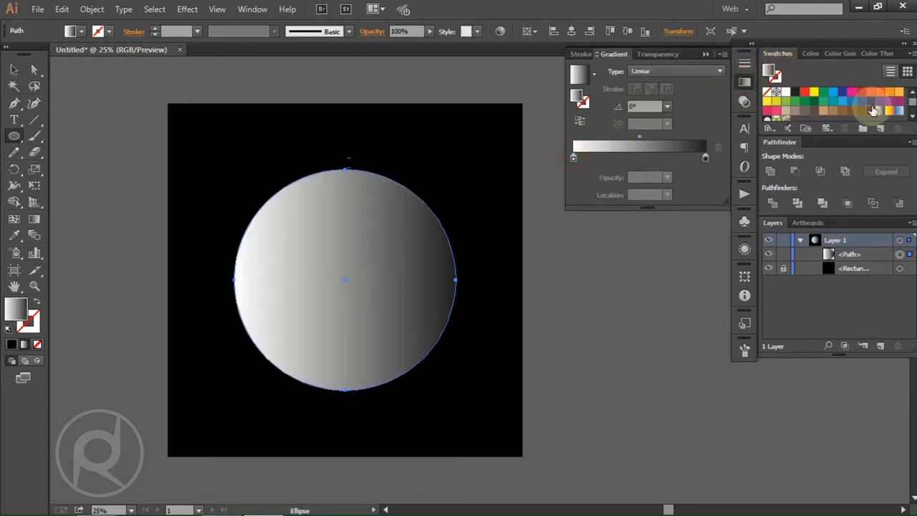
{"action": "left_click_drag", "start_coordinate": [860, 101], "coordinate": [575, 156]}
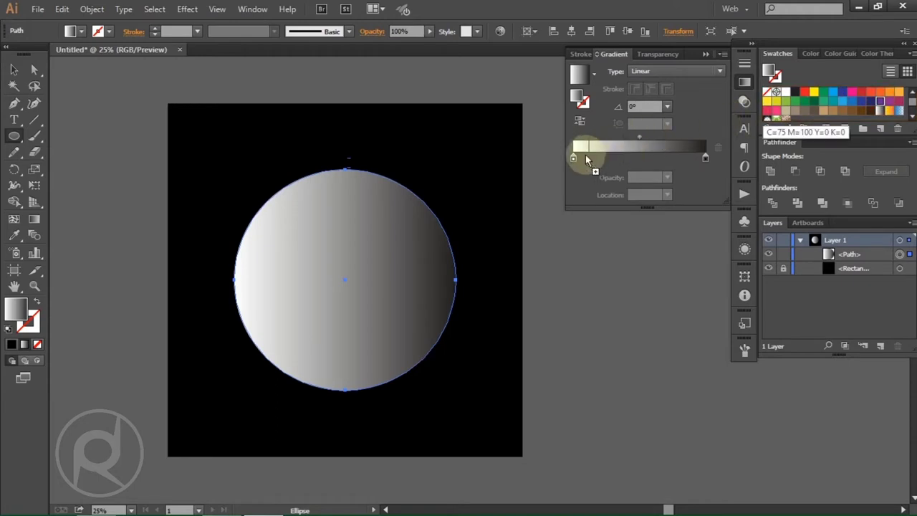
{"action": "double_click", "coordinate": [574, 157]}
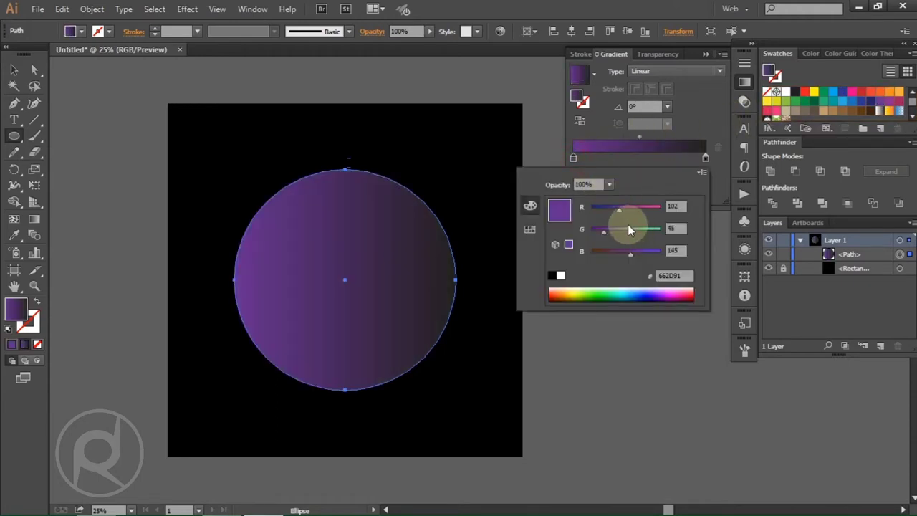
{"action": "left_click_drag", "start_coordinate": [605, 235], "coordinate": [617, 209]}
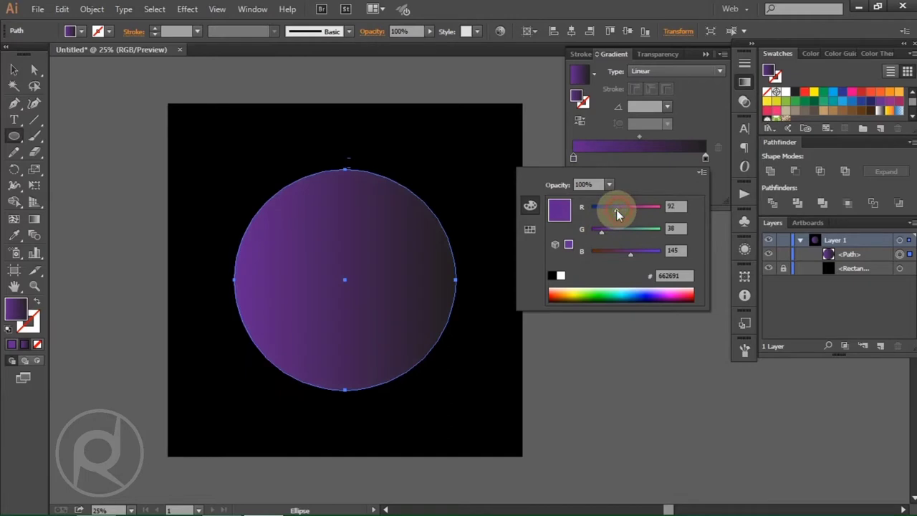
{"action": "left_click", "coordinate": [803, 97]}
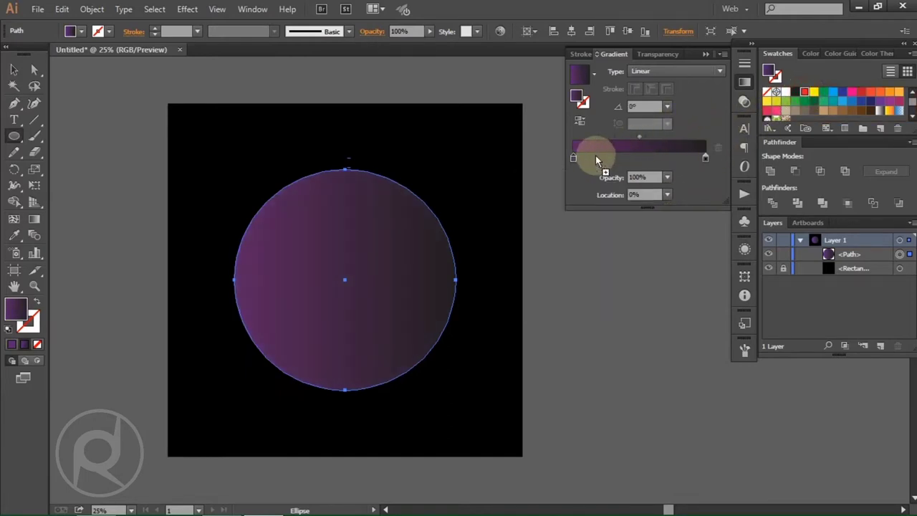
Add a red stop at 19.5% and a further red swatch stop at 38.5%
{"action": "left_click", "coordinate": [598, 155]}
{"action": "double_click", "coordinate": [599, 157]}
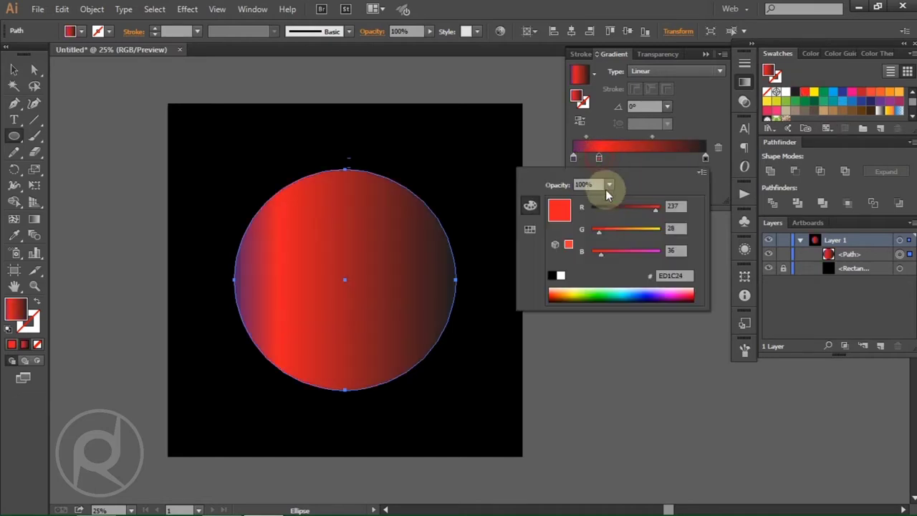
{"action": "mouse_move", "coordinate": [601, 237]}
{"action": "left_mouse_down"}
{"action": "mouse_move", "coordinate": [588, 239]}
{"action": "mouse_move", "coordinate": [584, 252]}
{"action": "left_mouse_up"}
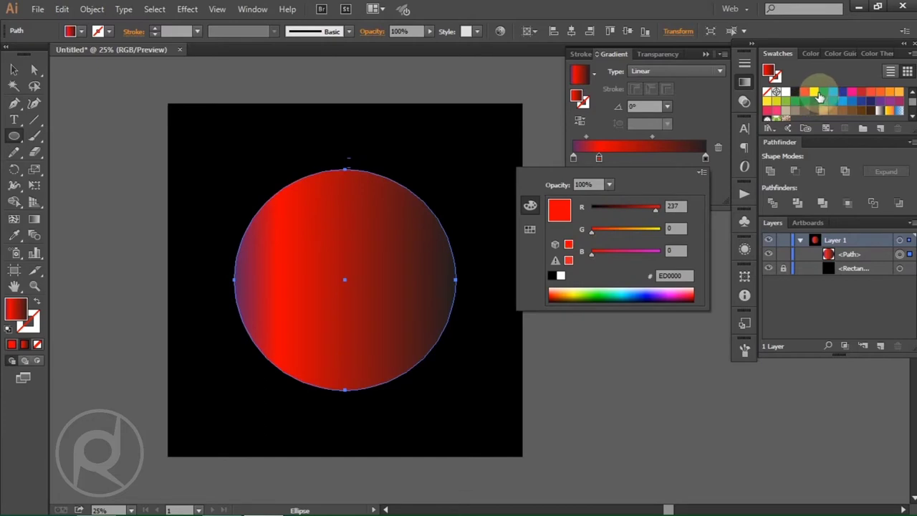
{"action": "key", "text": "Escape"}
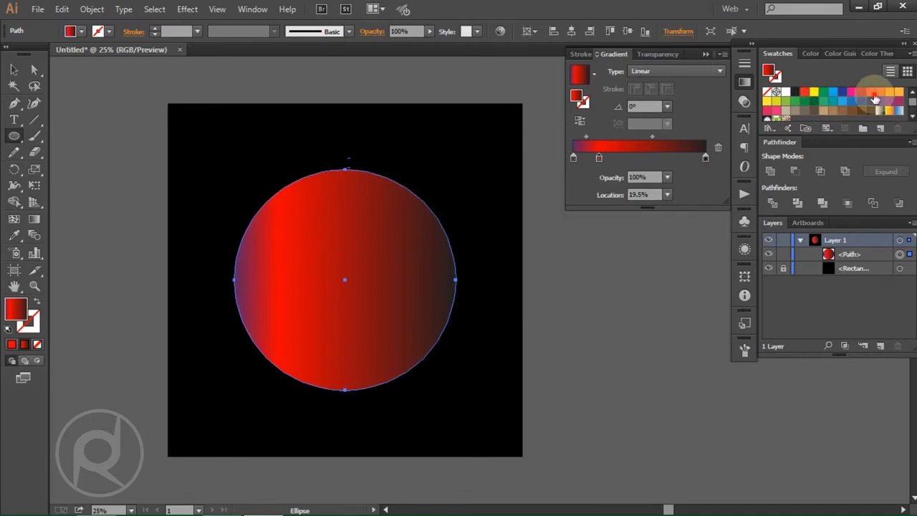
{"action": "mouse_move", "coordinate": [871, 93]}
{"action": "left_mouse_down"}
{"action": "mouse_move", "coordinate": [750, 116]}
{"action": "mouse_move", "coordinate": [624, 157]}
{"action": "left_mouse_up"}
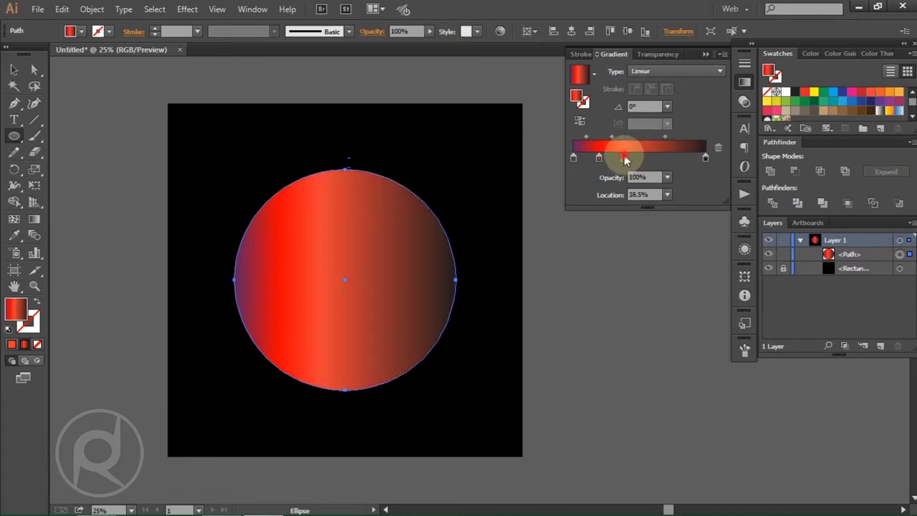
Turn the 38.5% stop orange-red: no blue, full red, slightly more green
{"action": "double_click", "coordinate": [625, 156]}
{"action": "left_click_drag", "start_coordinate": [608, 260], "coordinate": [566, 257]}
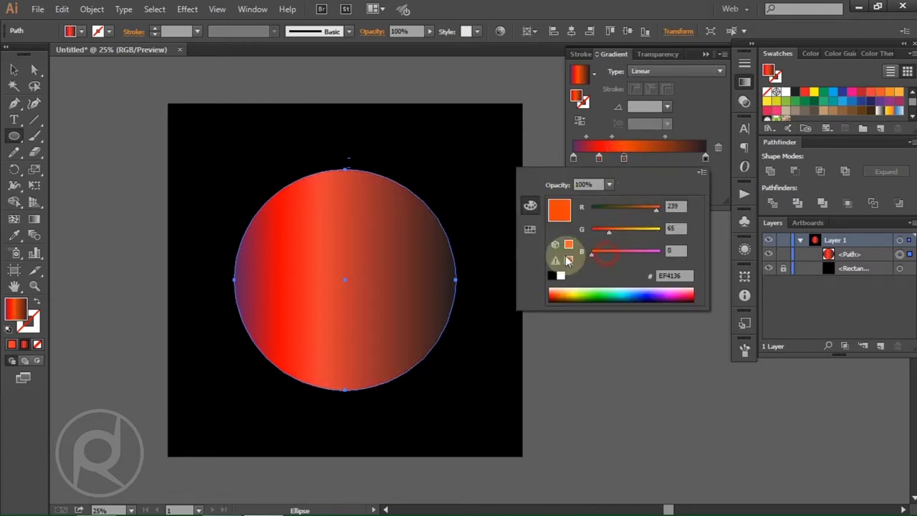
{"action": "left_click_drag", "start_coordinate": [655, 209], "coordinate": [661, 208]}
{"action": "left_click_drag", "start_coordinate": [606, 231], "coordinate": [610, 231]}
{"action": "key", "text": "Escape"}
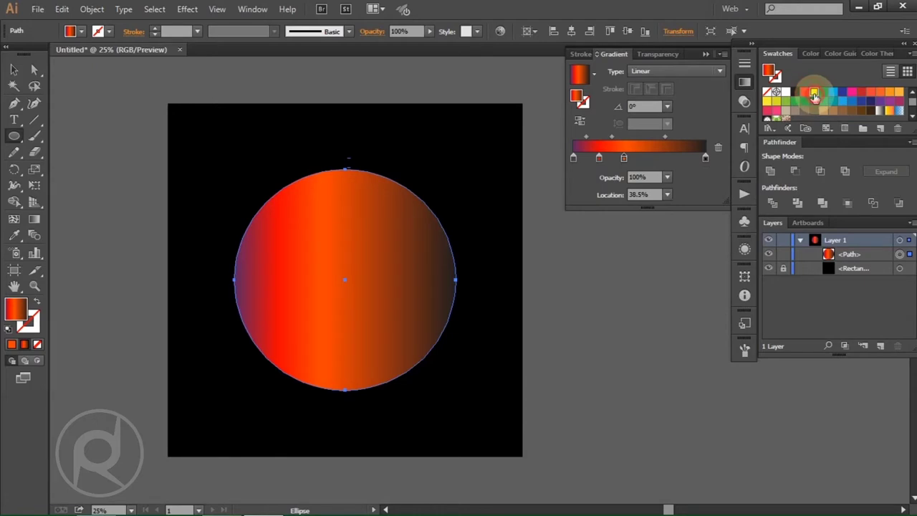
Add a golden-yellow gradient stop at 55% from a yellow swatch
{"action": "left_click_drag", "start_coordinate": [814, 97], "coordinate": [650, 155]}
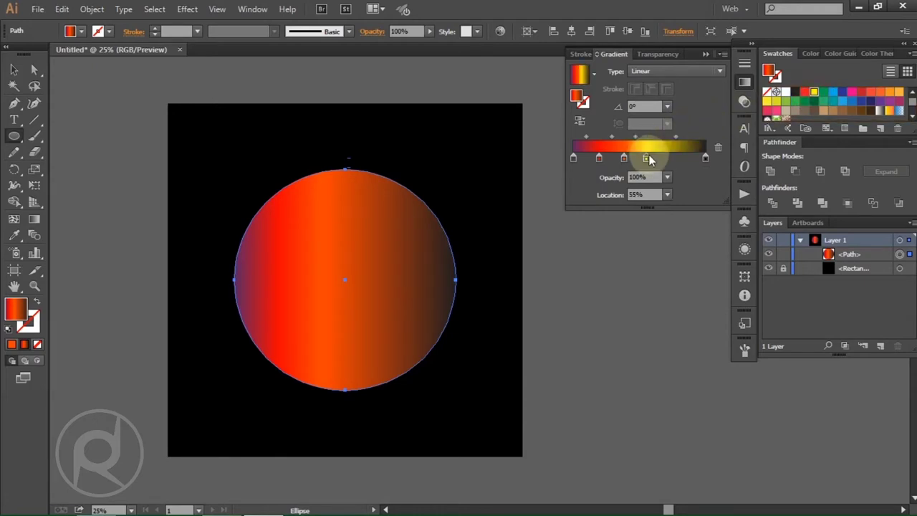
{"action": "double_click", "coordinate": [649, 156]}
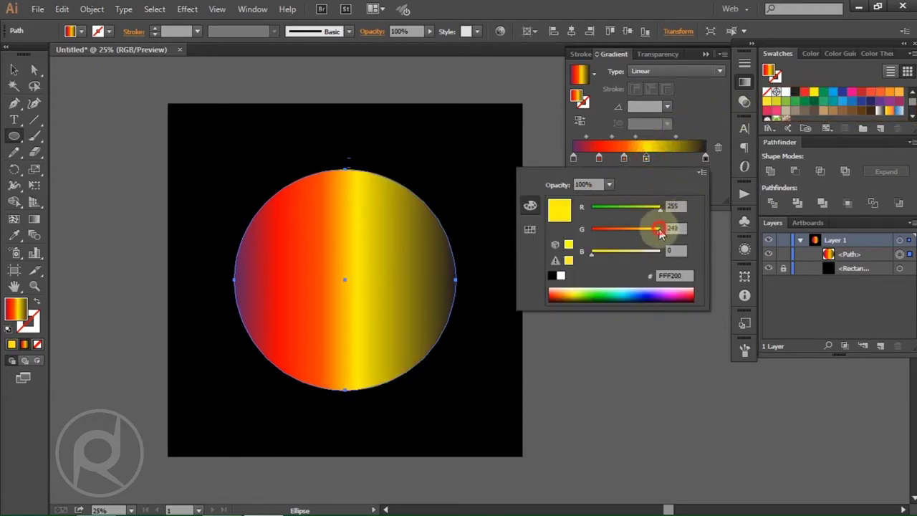
{"action": "left_click_drag", "start_coordinate": [659, 228], "coordinate": [638, 229]}
{"action": "left_click", "coordinate": [826, 95]}
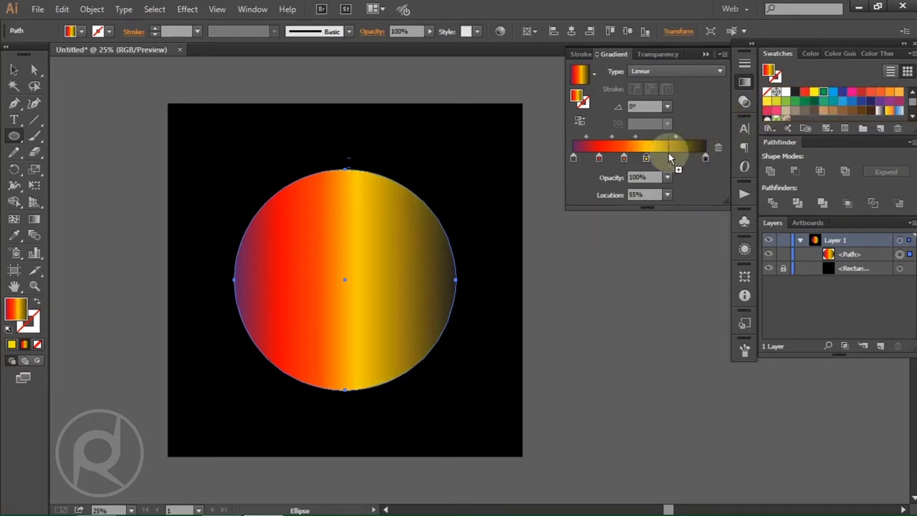
Add a bright green stop at 72% and drop the CMYK Cyan swatch onto the gradient
{"action": "left_click_drag", "start_coordinate": [669, 153], "coordinate": [671, 157]}
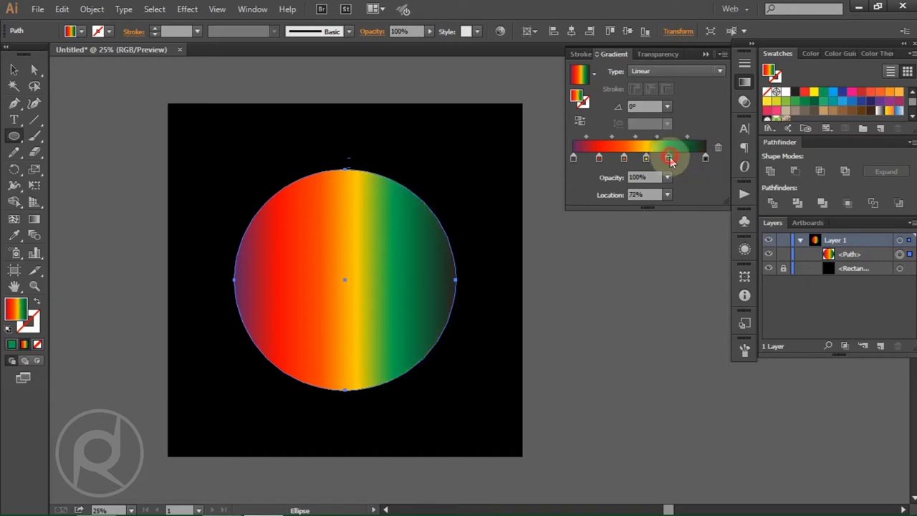
{"action": "double_click", "coordinate": [669, 157]}
{"action": "left_click_drag", "start_coordinate": [636, 229], "coordinate": [667, 228]}
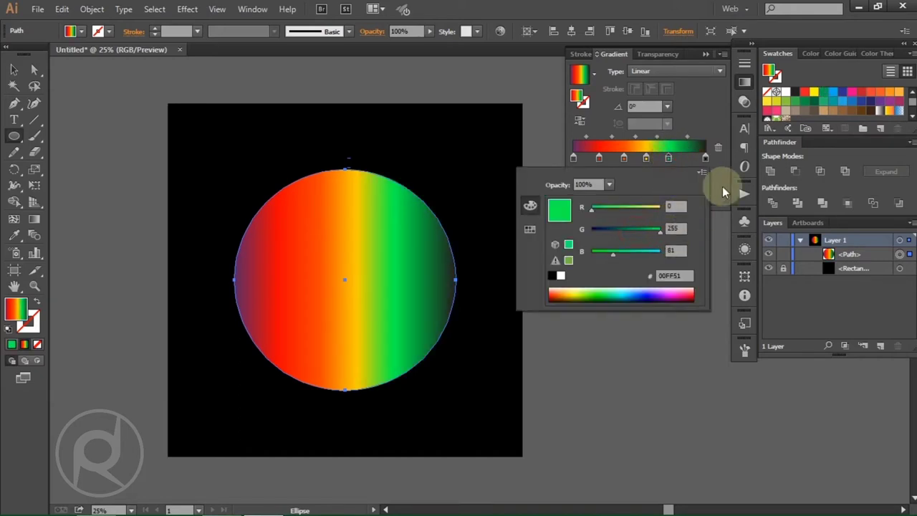
{"action": "left_click", "coordinate": [831, 96]}
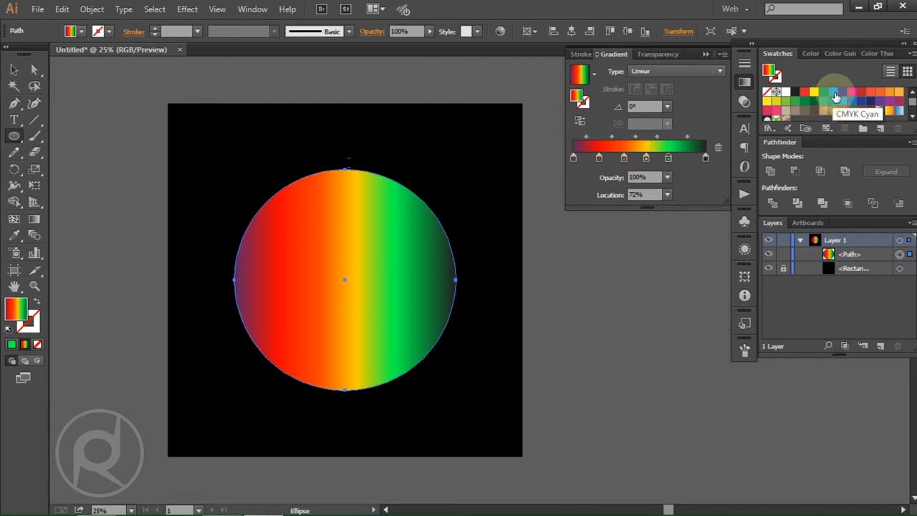
{"action": "left_click_drag", "start_coordinate": [835, 97], "coordinate": [701, 156]}
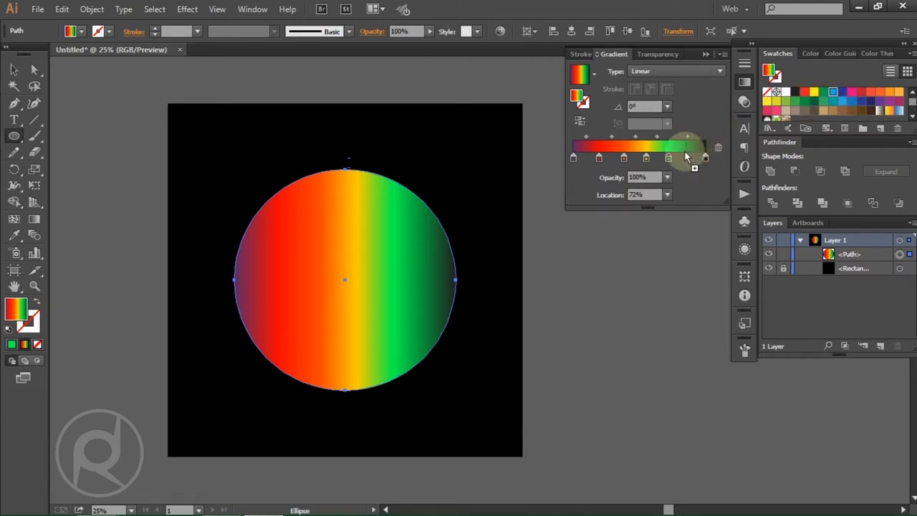
Place a lightened cyan stop at 84% on the gradient
{"action": "left_click_drag", "start_coordinate": [687, 158], "coordinate": [688, 164]}
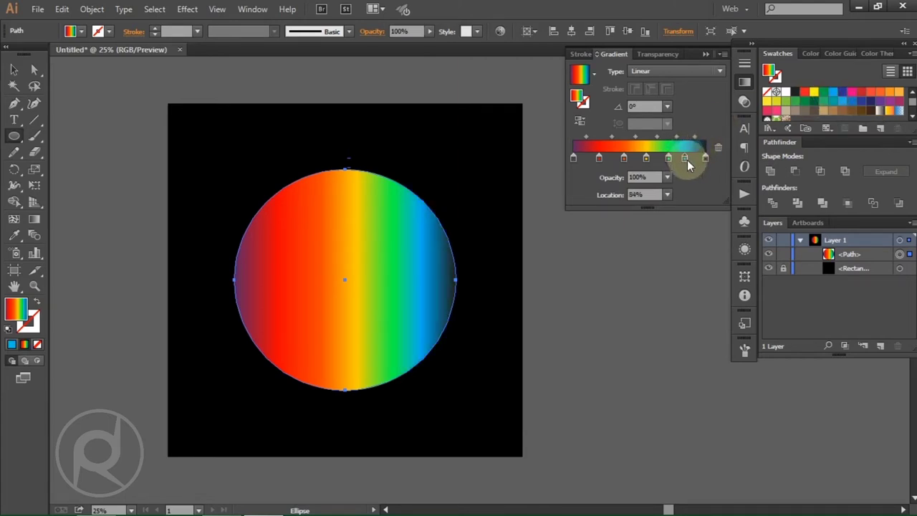
{"action": "double_click", "coordinate": [686, 159]}
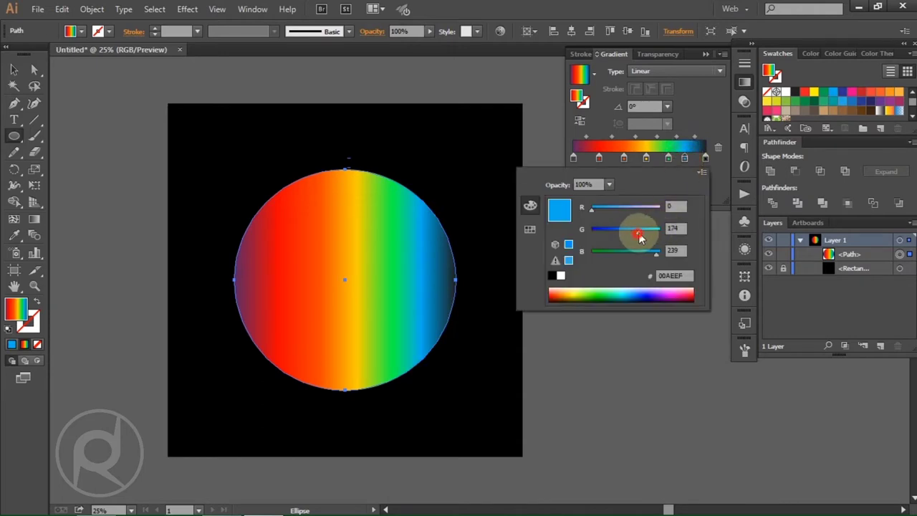
{"action": "left_click_drag", "start_coordinate": [640, 237], "coordinate": [654, 237]}
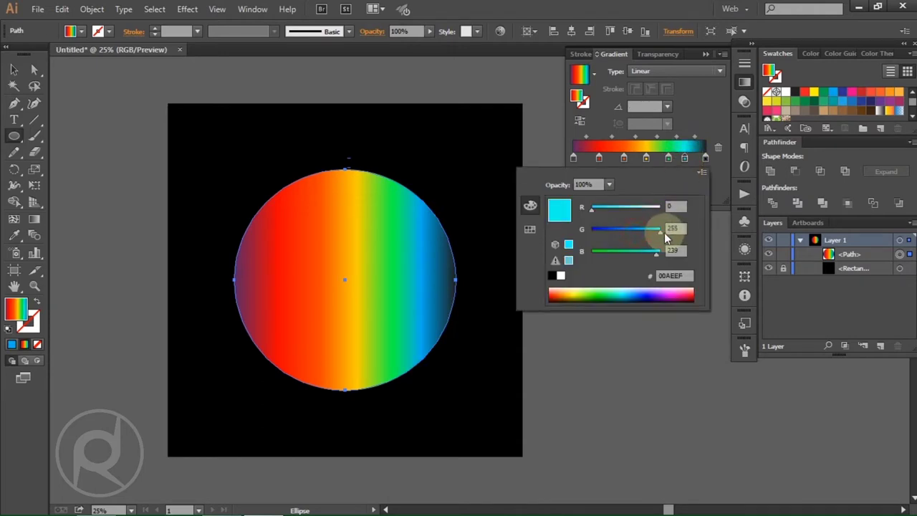
{"action": "left_click", "coordinate": [707, 159]}
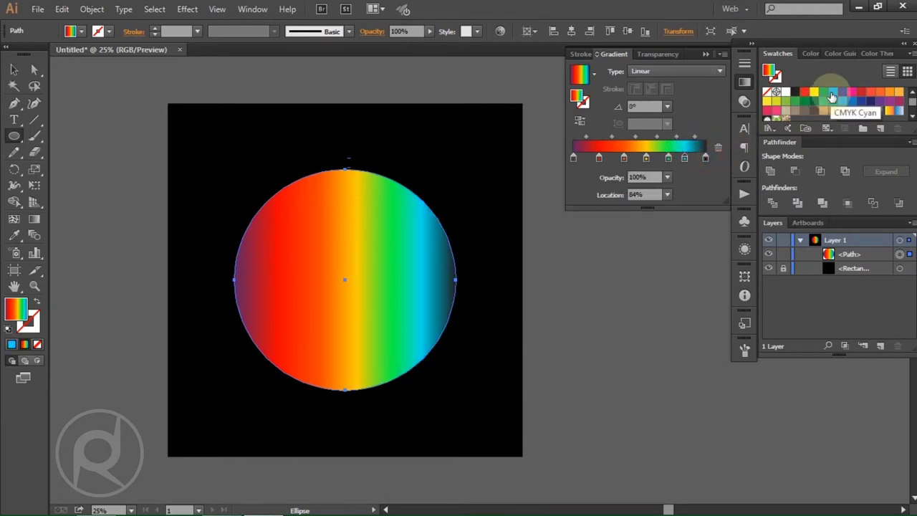
Make the 100% stop deep indigo-blue and respace stops to 15.5%, 35.5% and 53%
{"action": "left_click_drag", "start_coordinate": [843, 95], "coordinate": [708, 163]}
{"action": "double_click", "coordinate": [706, 160]}
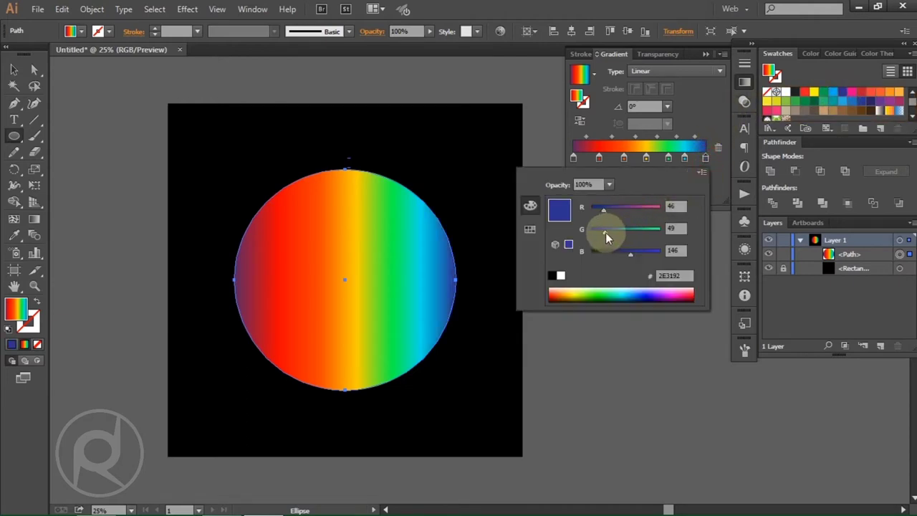
{"action": "mouse_move", "coordinate": [606, 232]}
{"action": "left_mouse_down"}
{"action": "mouse_move", "coordinate": [573, 230]}
{"action": "mouse_move", "coordinate": [601, 211]}
{"action": "left_mouse_up"}
{"action": "left_click_drag", "start_coordinate": [631, 252], "coordinate": [640, 258]}
{"action": "left_click", "coordinate": [668, 159]}
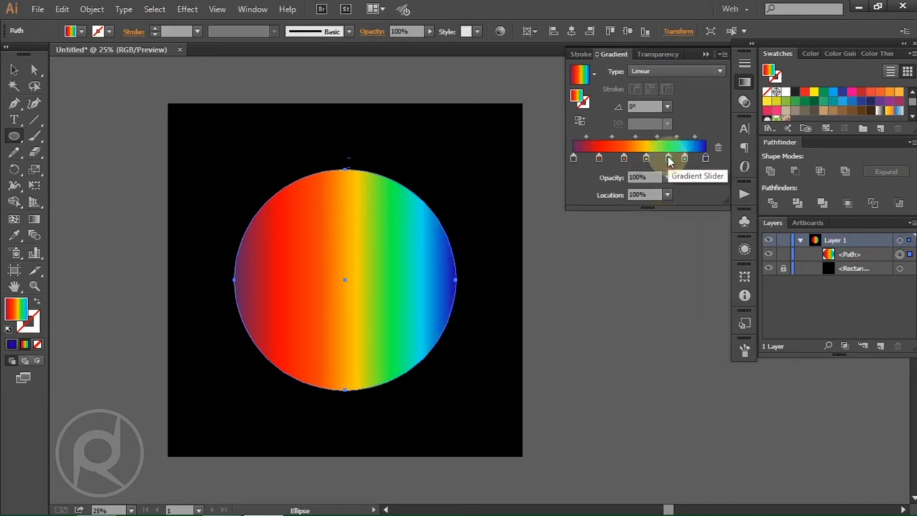
{"action": "left_click_drag", "start_coordinate": [668, 159], "coordinate": [652, 162]}
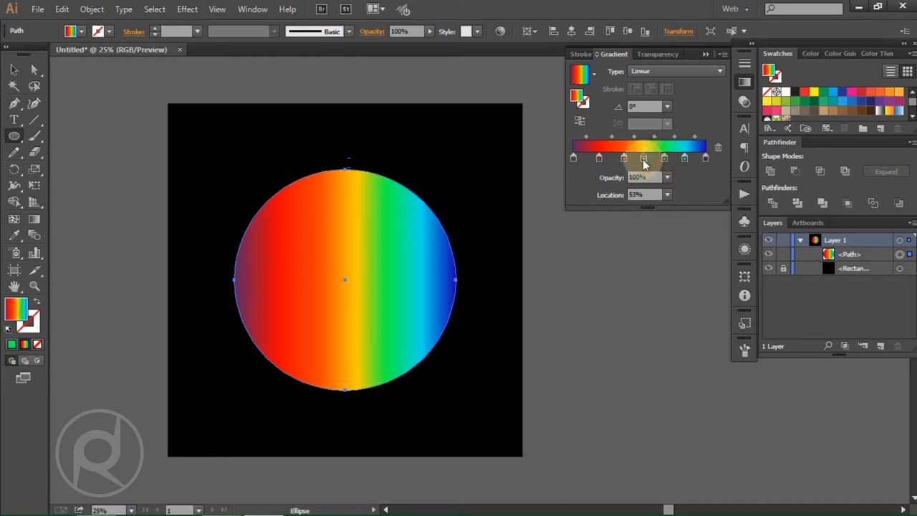
{"action": "left_click_drag", "start_coordinate": [622, 162], "coordinate": [602, 164]}
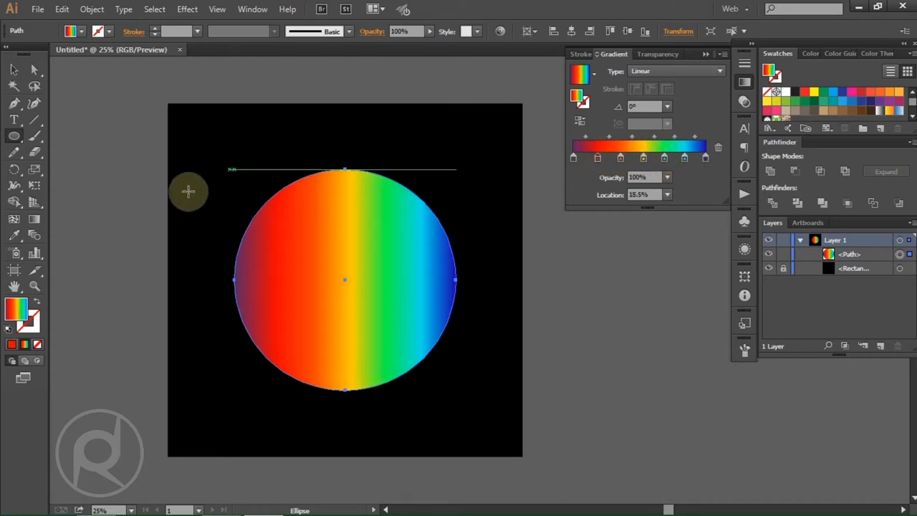
Run the circle's rainbow gradient diagonally at -45°
{"action": "left_click", "coordinate": [36, 217]}
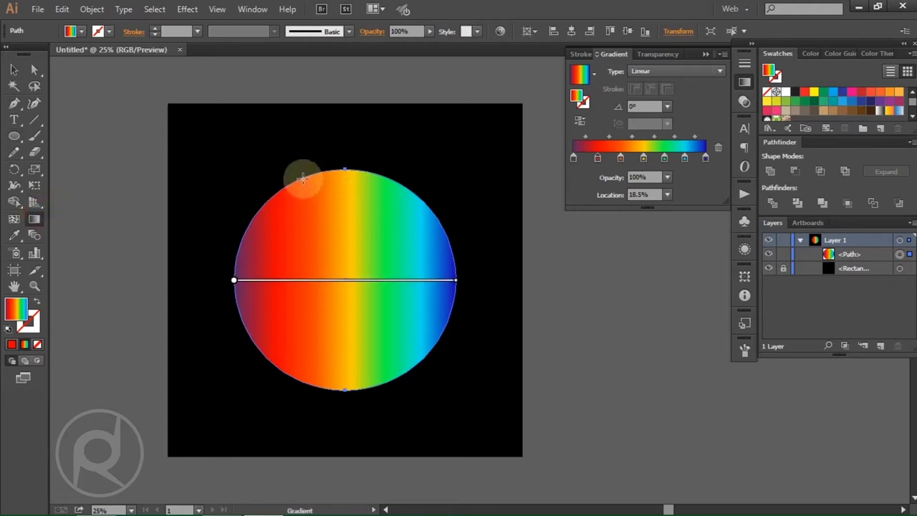
{"action": "left_click_drag", "start_coordinate": [286, 185], "coordinate": [426, 359]}
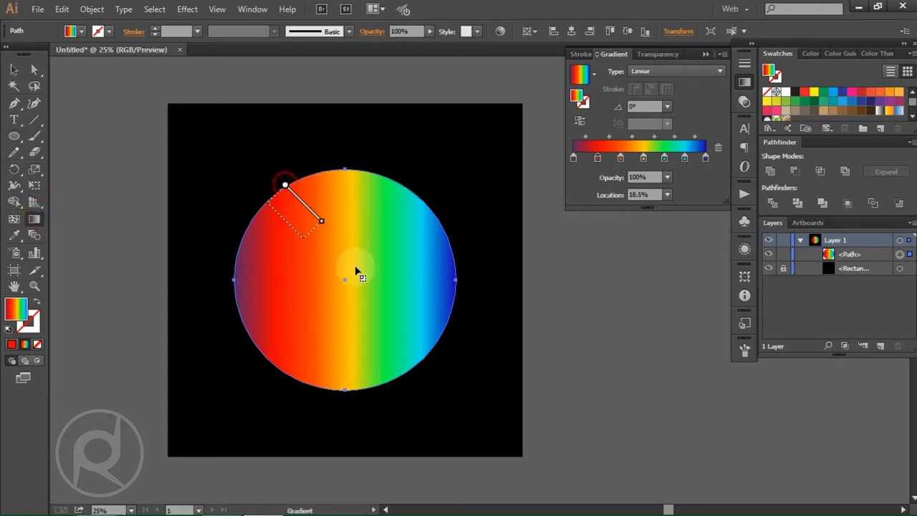
{"action": "left_click", "coordinate": [14, 69]}
Copy the rainbow circle and paste two copies in front of it
{"action": "left_click", "coordinate": [62, 10]}
{"action": "left_click", "coordinate": [63, 10]}
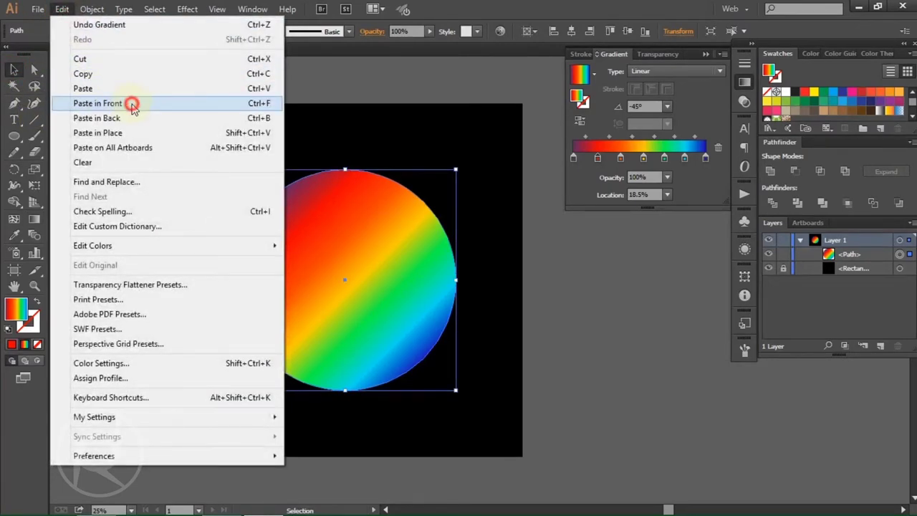
{"action": "left_click", "coordinate": [132, 105]}
{"action": "left_click", "coordinate": [62, 9]}
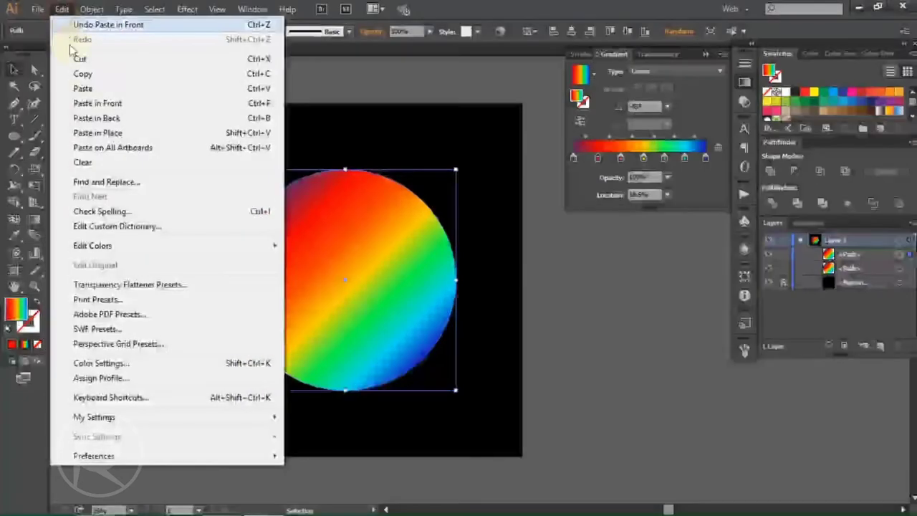
{"action": "left_click", "coordinate": [121, 106]}
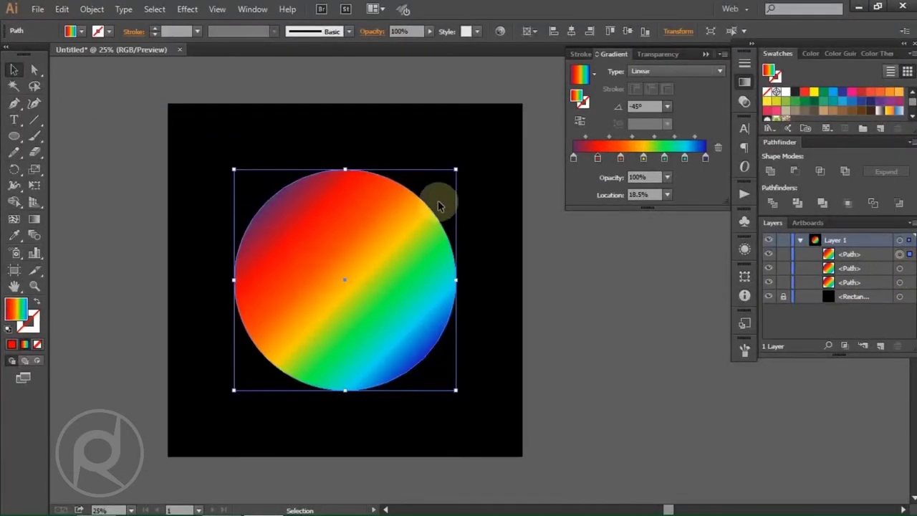
Shrink the top copy to 1122 px and subtract it from the other with Minus Front
{"action": "left_click_drag", "start_coordinate": [457, 169], "coordinate": [444, 169]}
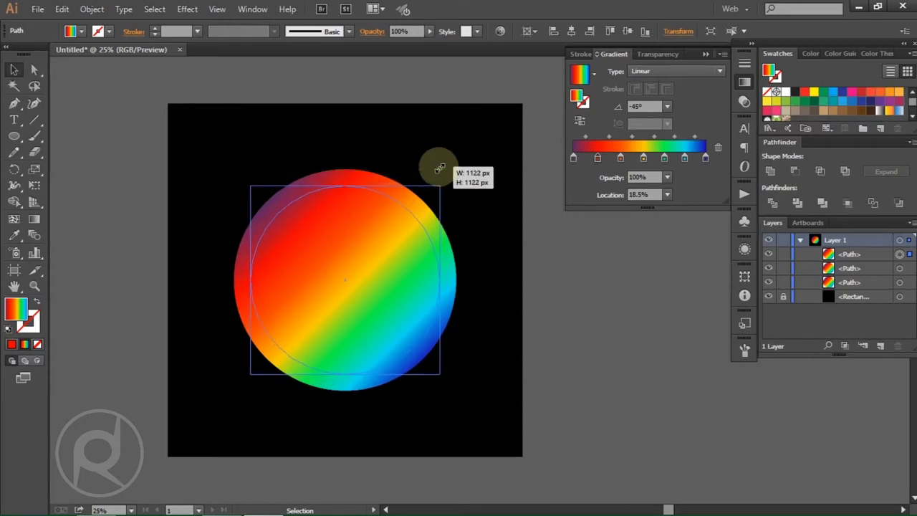
{"action": "left_click_drag", "start_coordinate": [444, 169], "coordinate": [437, 165]}
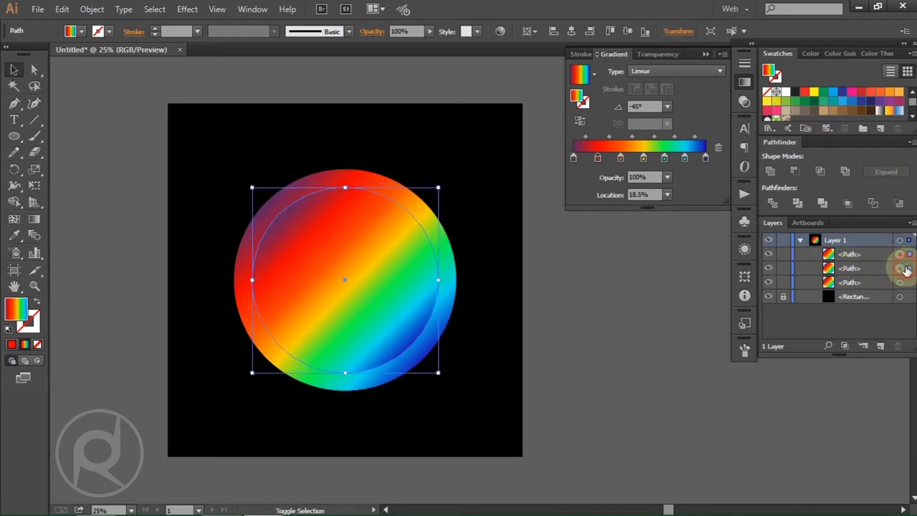
{"action": "left_click", "coordinate": [905, 269], "text": "shift"}
{"action": "left_click", "coordinate": [794, 172]}
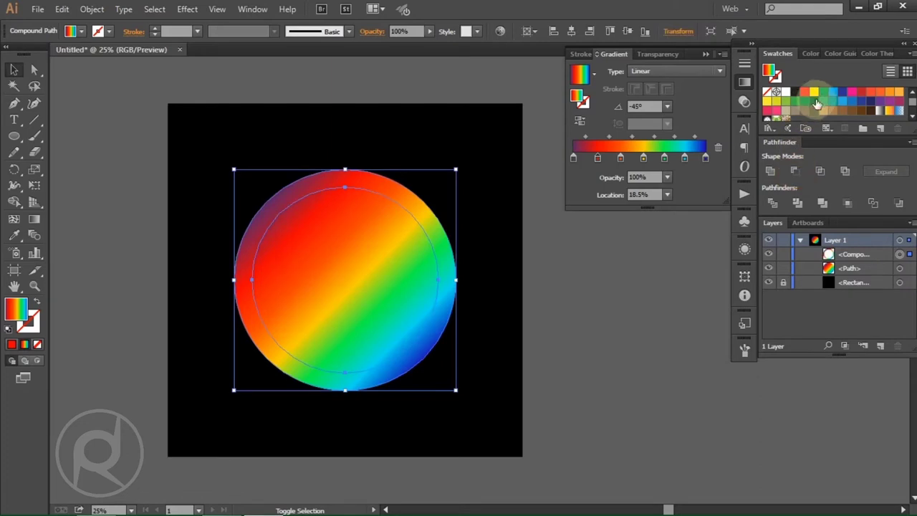
Fill the resulting ring white and scale it down to about 1106 px
{"action": "scroll", "coordinate": [869, 104], "scroll_direction": "down", "scroll_amount": 2}
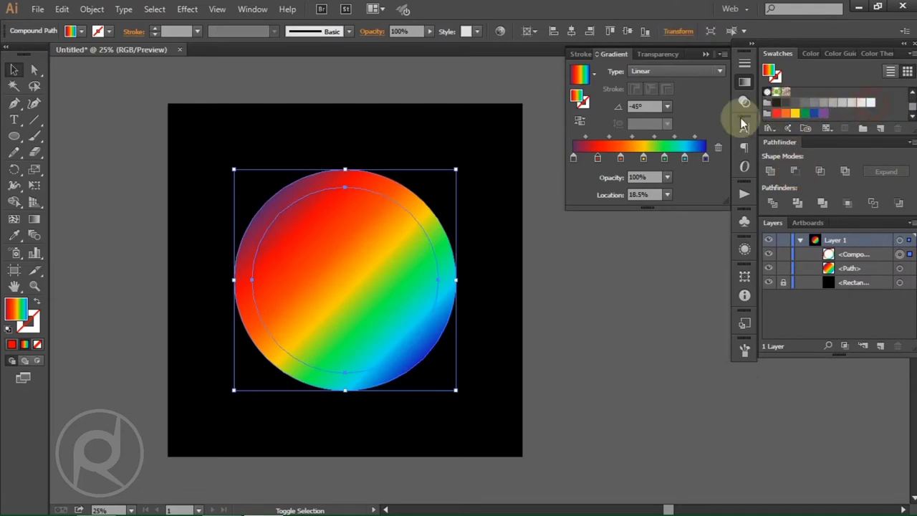
{"action": "left_click", "coordinate": [870, 103]}
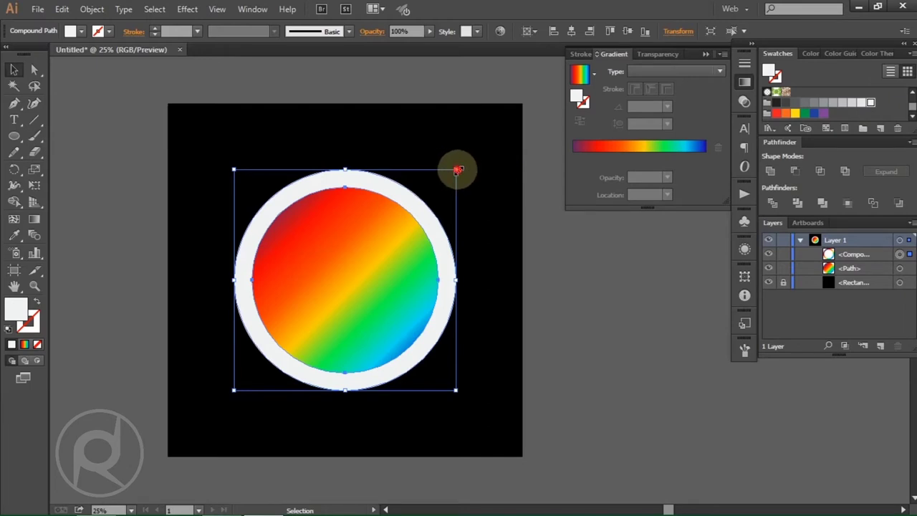
{"action": "left_click_drag", "start_coordinate": [458, 170], "coordinate": [441, 173]}
{"action": "left_click", "coordinate": [488, 174]}
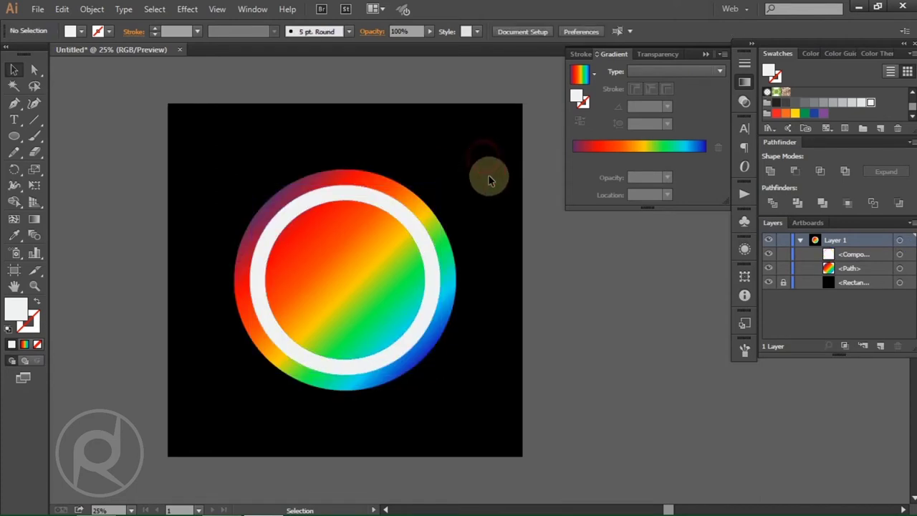
{"action": "left_click", "coordinate": [902, 268]}
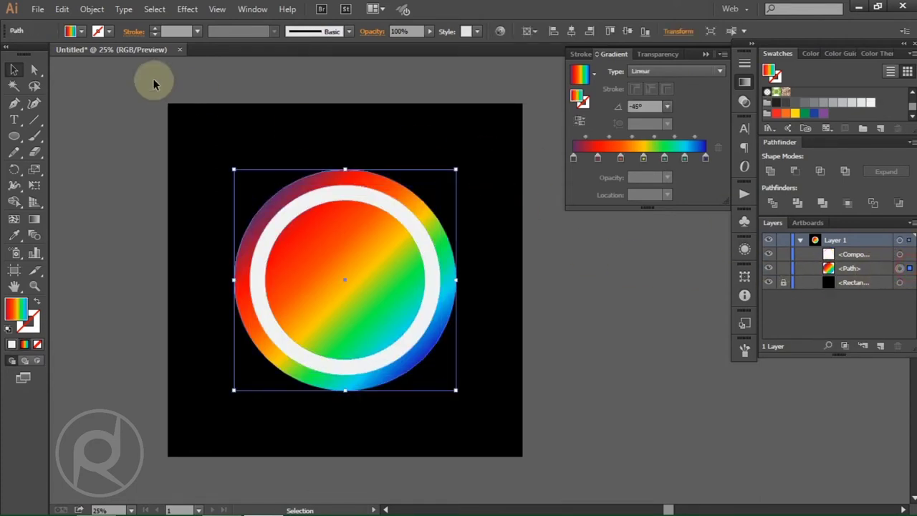
Copy the rainbow circle and paste two copies in front
{"action": "left_click", "coordinate": [61, 9]}
{"action": "left_click", "coordinate": [84, 75]}
{"action": "left_click", "coordinate": [61, 9]}
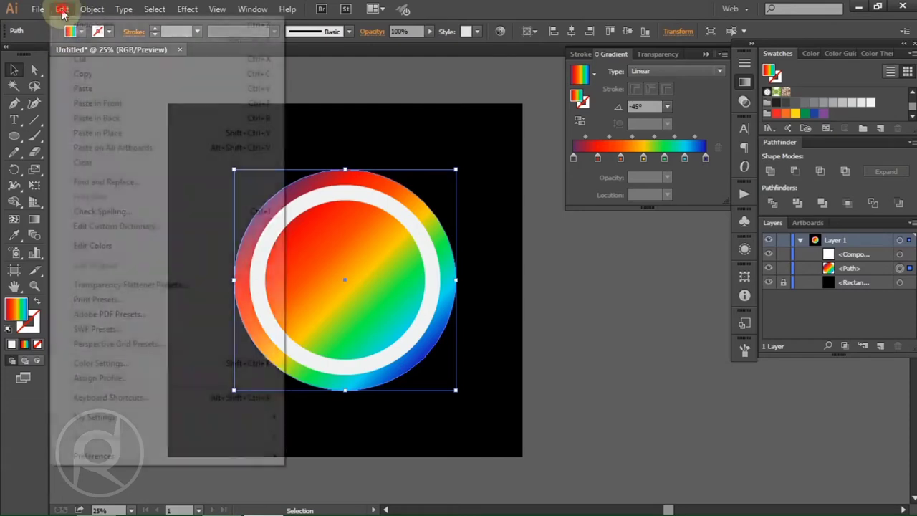
{"action": "left_click", "coordinate": [131, 106]}
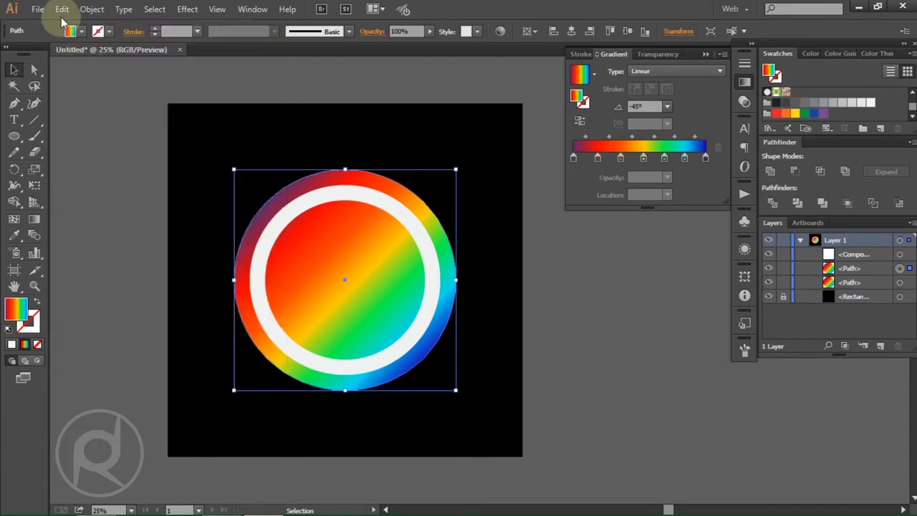
{"action": "left_click", "coordinate": [62, 9]}
{"action": "left_click", "coordinate": [123, 103]}
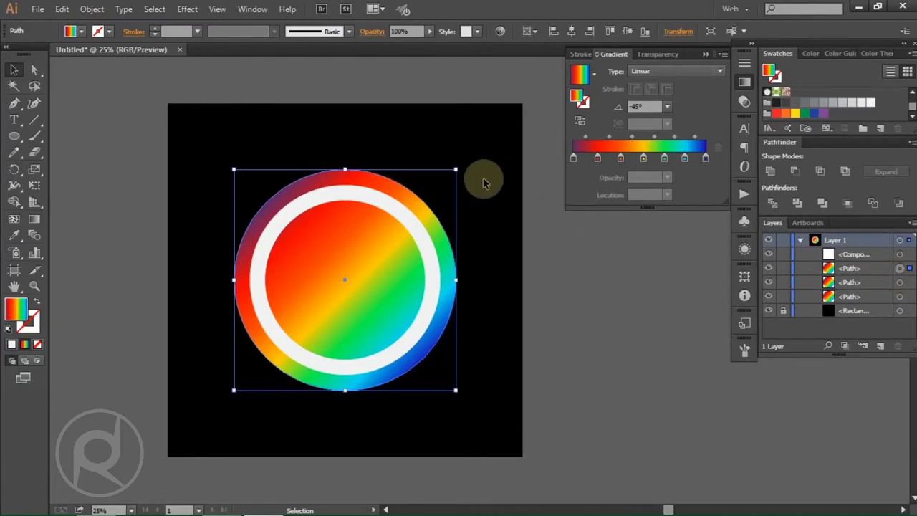
Minus Front a 1316 px top copy into a thin rim, with its gradient at -135°
{"action": "left_click_drag", "start_coordinate": [458, 171], "coordinate": [451, 154]}
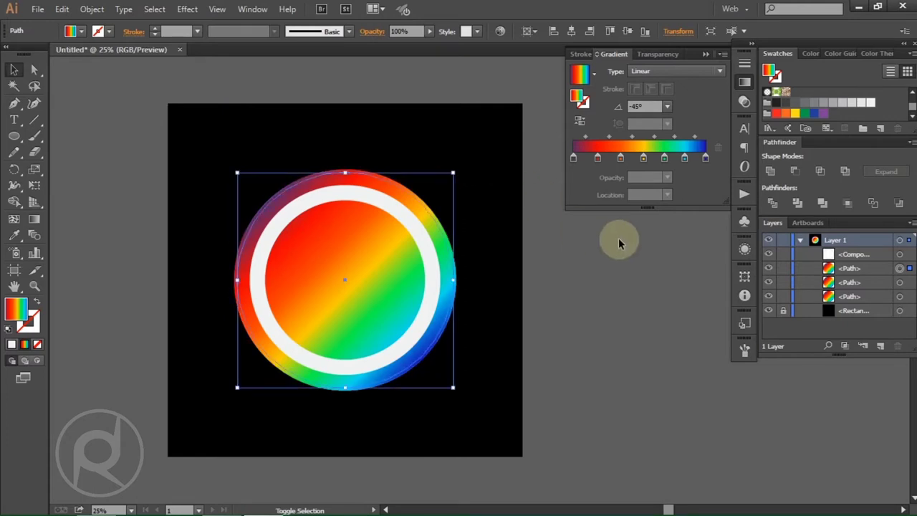
{"action": "left_click", "coordinate": [900, 282], "text": "shift"}
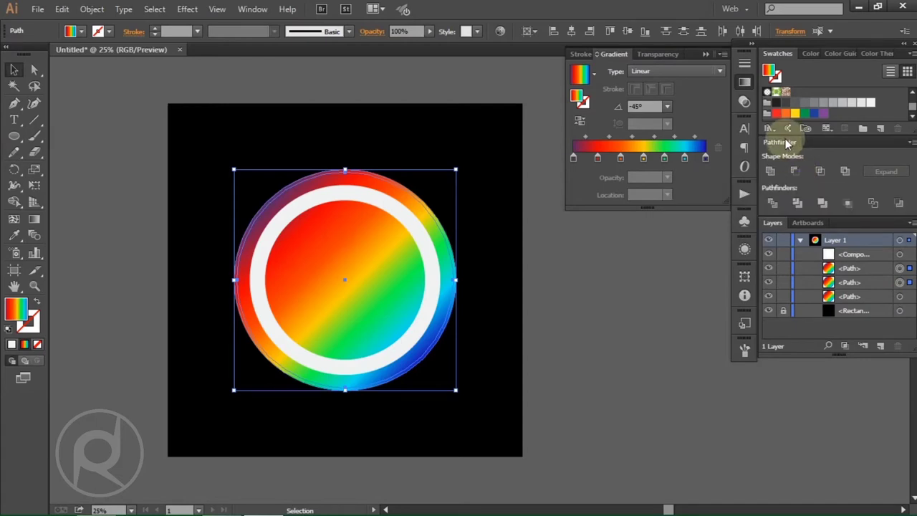
{"action": "left_click", "coordinate": [795, 173]}
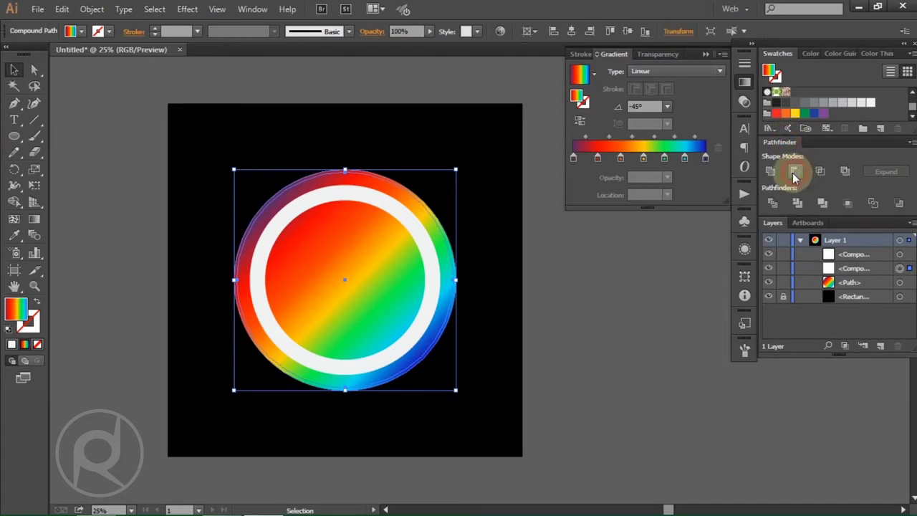
{"action": "left_click", "coordinate": [34, 219]}
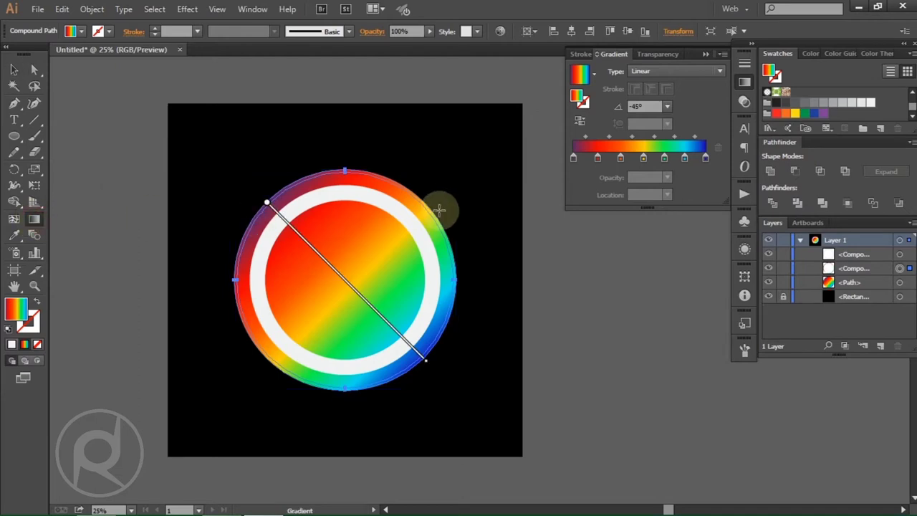
{"action": "left_click_drag", "start_coordinate": [430, 200], "coordinate": [261, 364]}
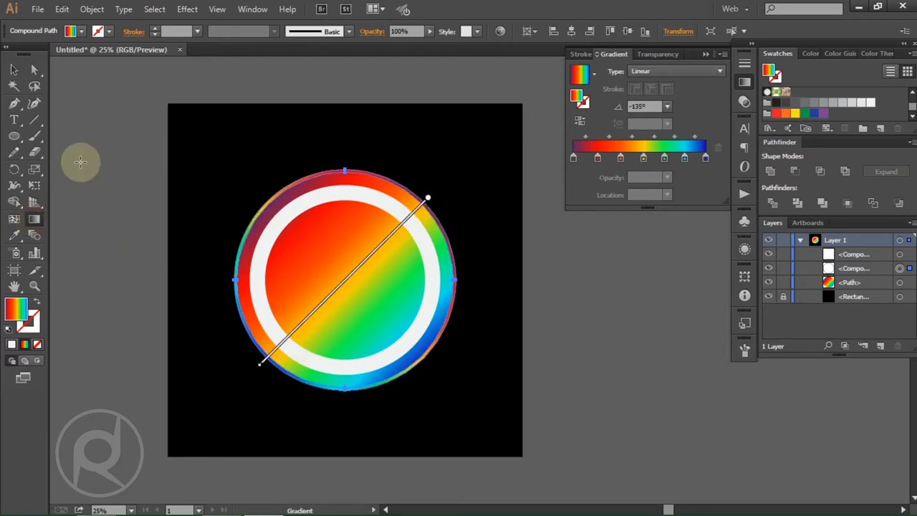
{"action": "left_click", "coordinate": [61, 9]}
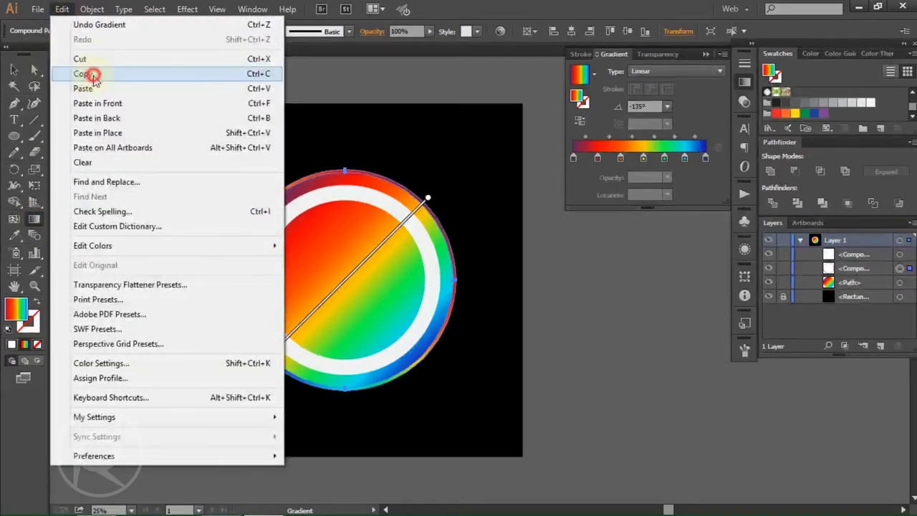
Paste a copy of the thin rim in front and shrink it to about 794 px inside the white ring
{"action": "left_click", "coordinate": [39, 67]}
{"action": "left_click", "coordinate": [61, 9]}
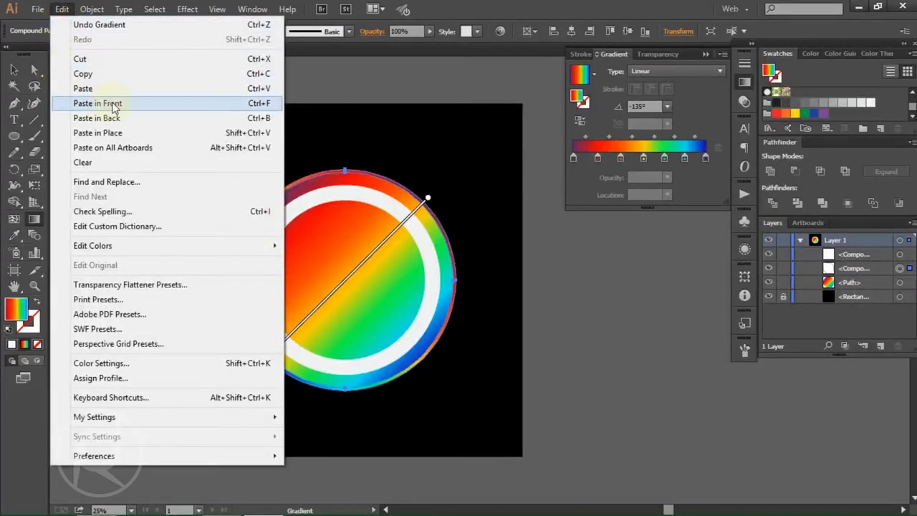
{"action": "left_click", "coordinate": [111, 103]}
{"action": "left_click", "coordinate": [13, 69]}
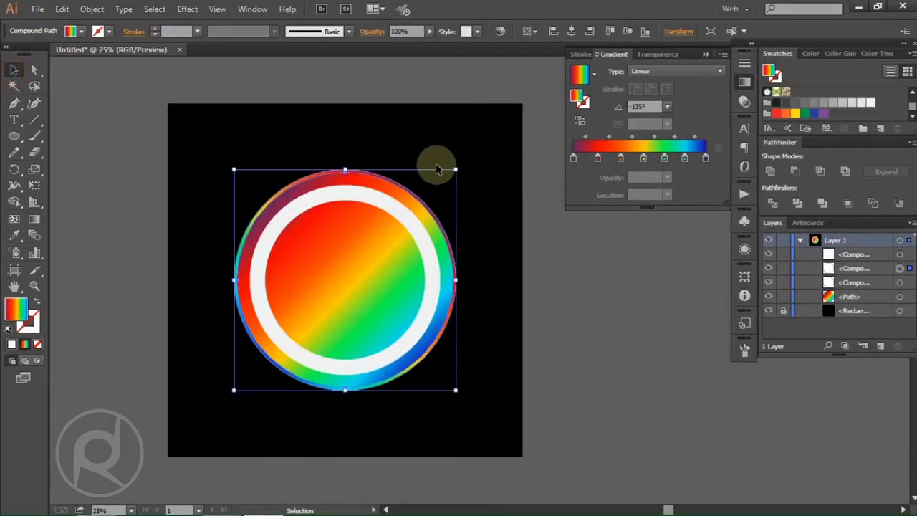
{"action": "left_click_drag", "start_coordinate": [456, 173], "coordinate": [412, 190]}
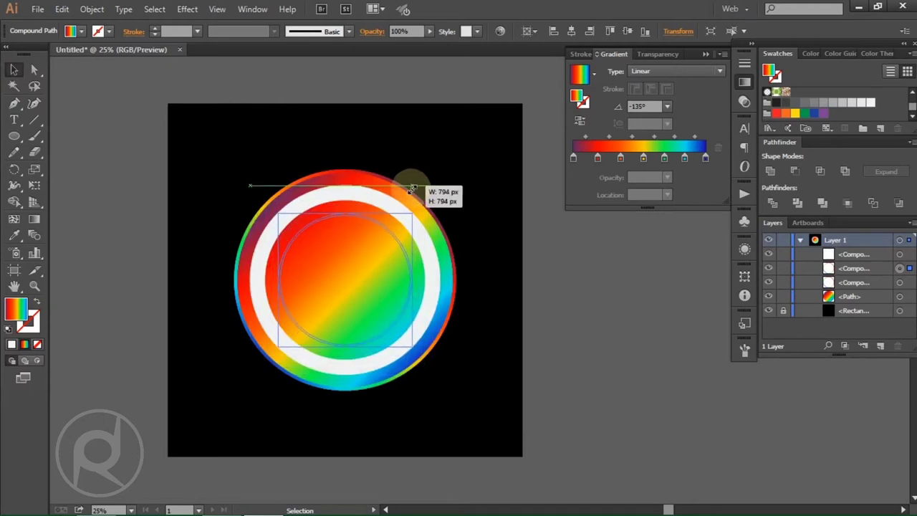
{"action": "mouse_move", "coordinate": [411, 189]}
{"action": "left_mouse_down"}
{"action": "mouse_move", "coordinate": [414, 204]}
{"action": "mouse_move", "coordinate": [375, 186]}
{"action": "left_mouse_up"}
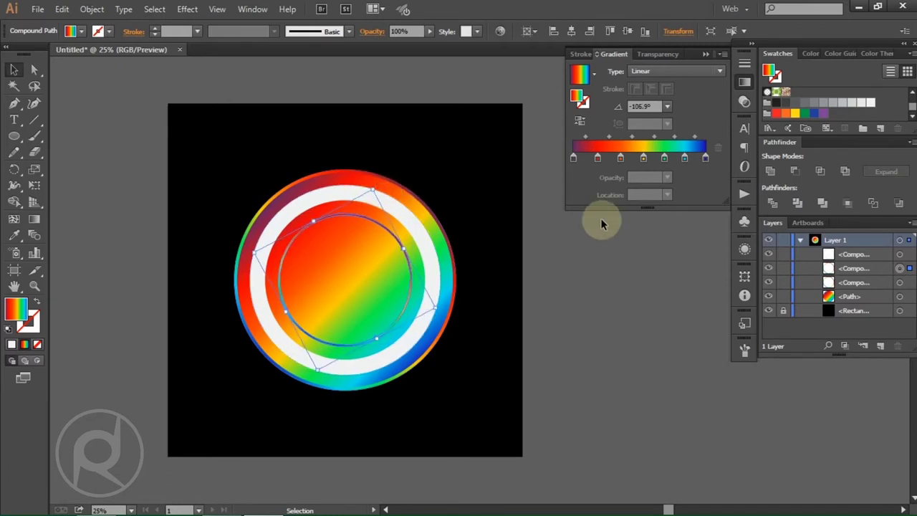
{"action": "left_click", "coordinate": [561, 265]}
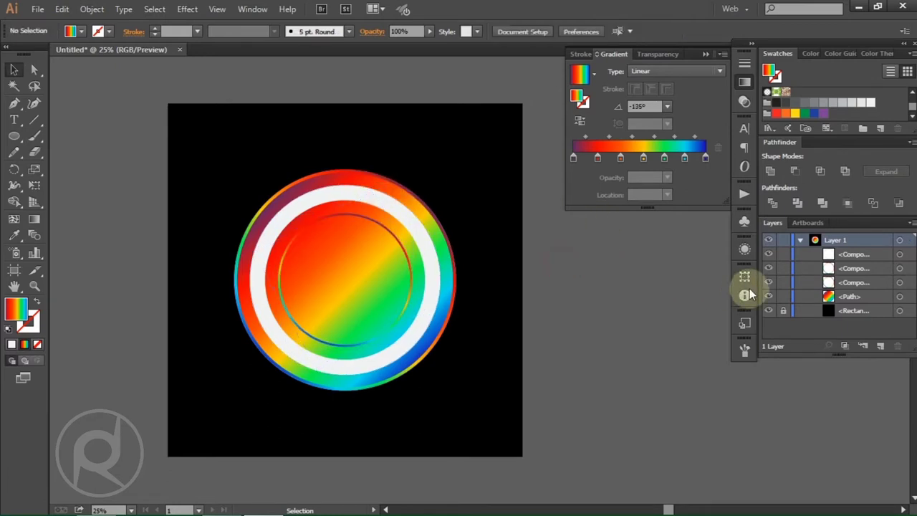
{"action": "left_click", "coordinate": [901, 296]}
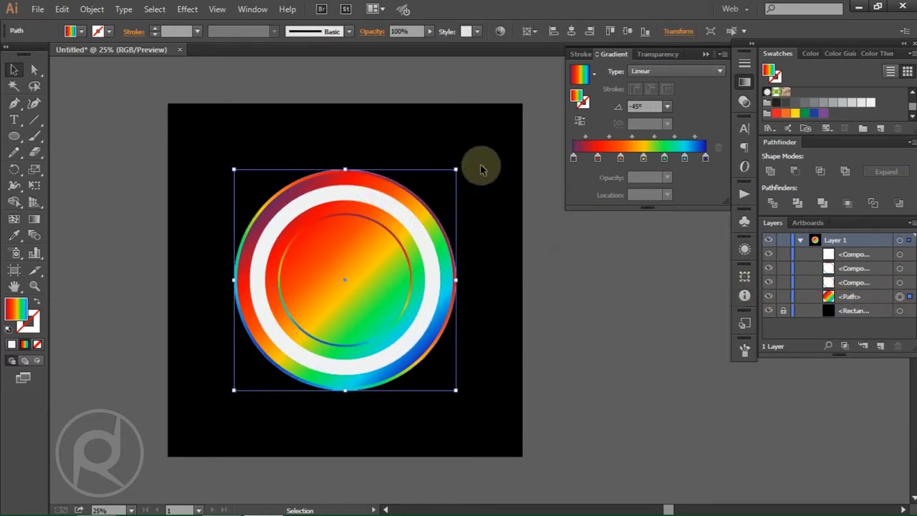
Paste a copy of the rainbow circle in front and shrink it to fit inside the inner rim
{"action": "left_click", "coordinate": [62, 8]}
{"action": "left_click", "coordinate": [103, 74]}
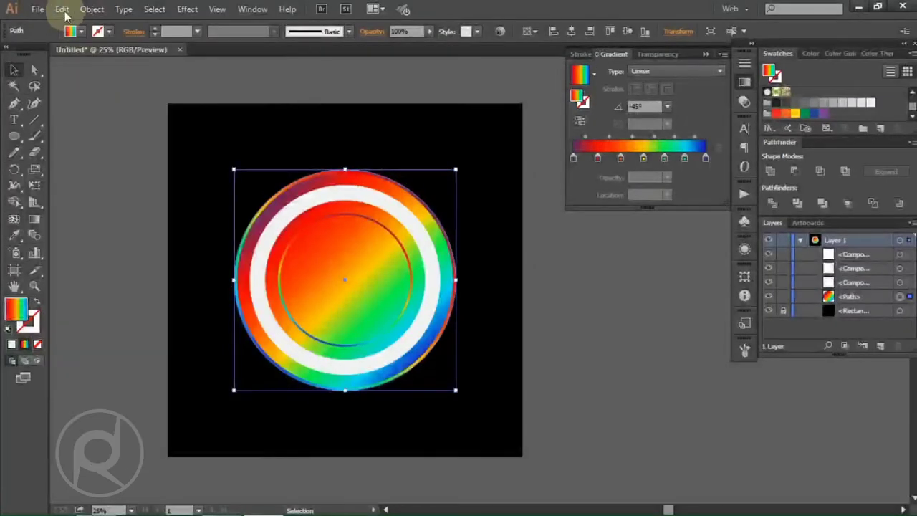
{"action": "left_click", "coordinate": [62, 10]}
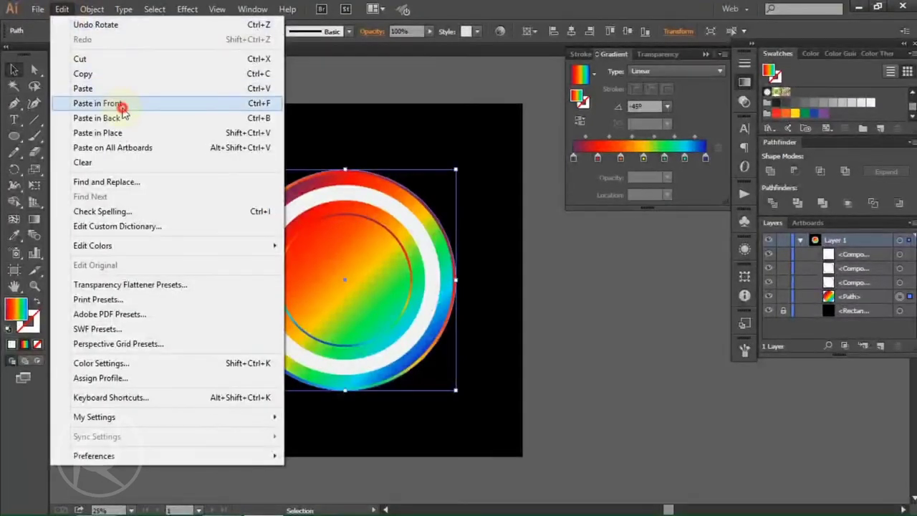
{"action": "left_click", "coordinate": [122, 107]}
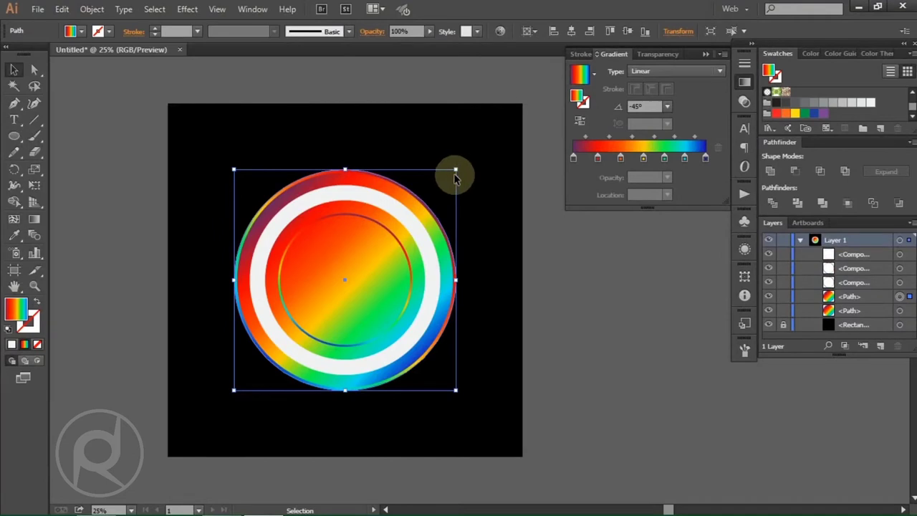
{"action": "left_click_drag", "start_coordinate": [456, 171], "coordinate": [408, 189]}
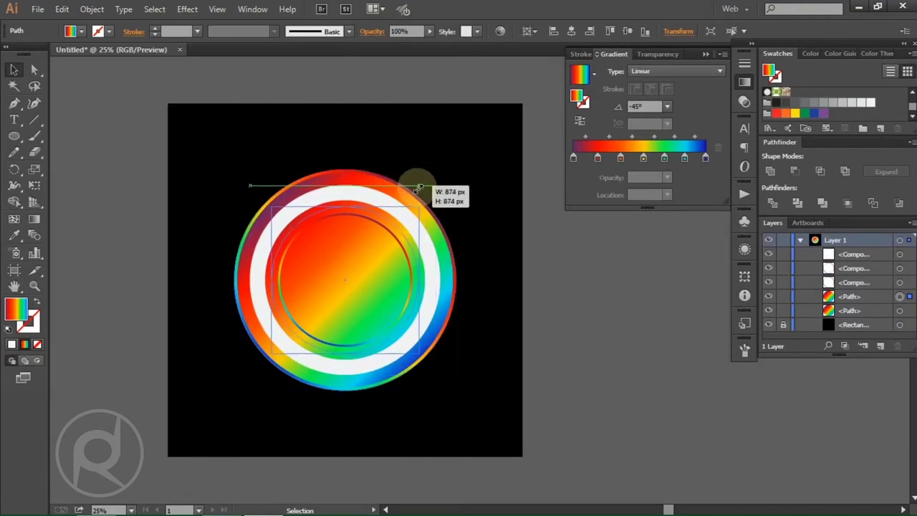
{"action": "left_click_drag", "start_coordinate": [409, 189], "coordinate": [409, 188]}
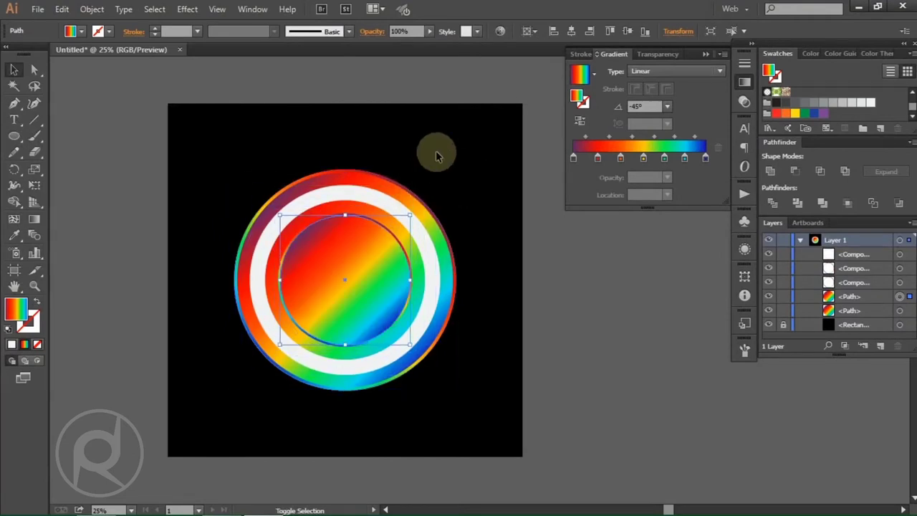
{"action": "scroll", "coordinate": [827, 100], "scroll_direction": "up", "scroll_amount": 3}
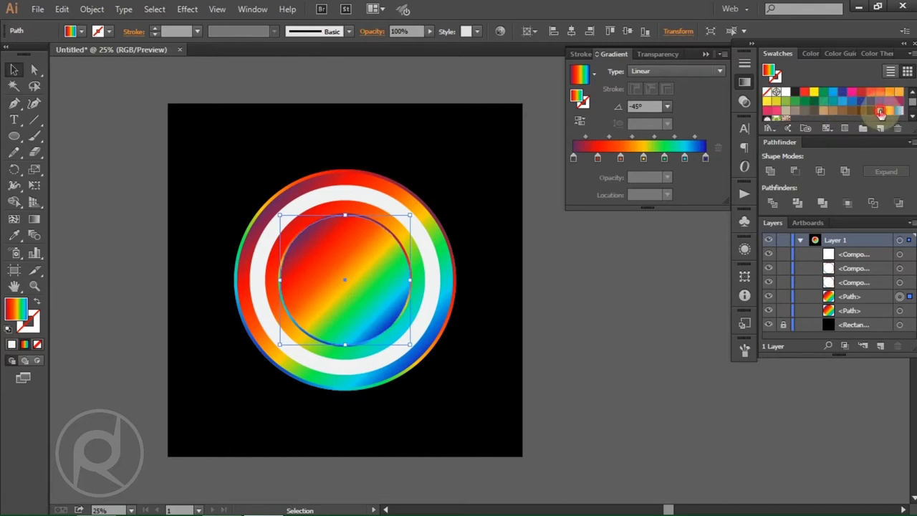
Fill the small circle with a dark grey-to-black gradient: K=70 left stop, midpoint shifted toward grey
{"action": "left_click", "coordinate": [881, 111]}
{"action": "double_click", "coordinate": [706, 159]}
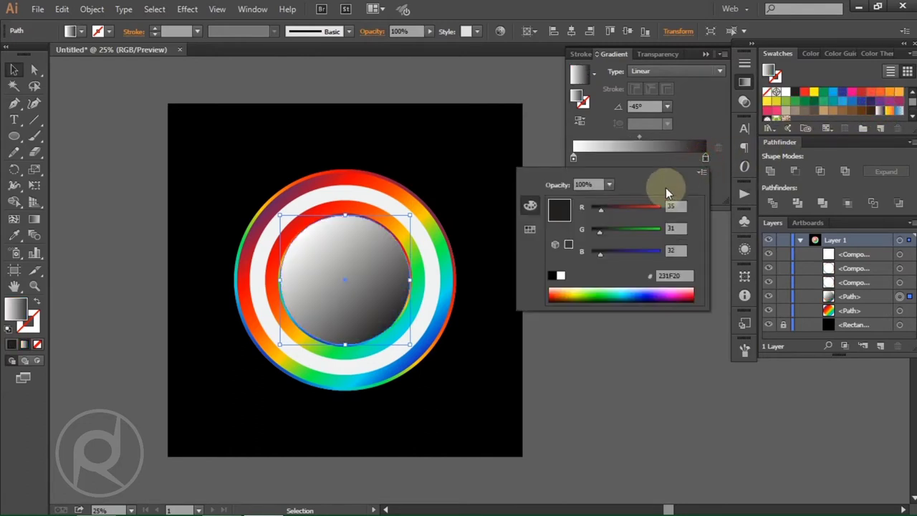
{"action": "mouse_move", "coordinate": [601, 212]}
{"action": "left_mouse_down"}
{"action": "mouse_move", "coordinate": [590, 210]}
{"action": "mouse_move", "coordinate": [567, 231]}
{"action": "mouse_move", "coordinate": [583, 248]}
{"action": "left_mouse_up"}
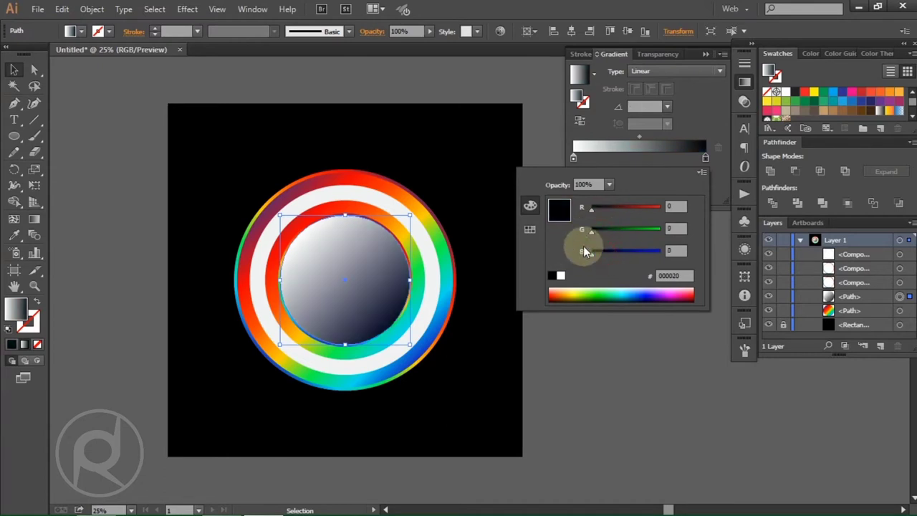
{"action": "scroll", "coordinate": [813, 105], "scroll_direction": "down", "scroll_amount": 2}
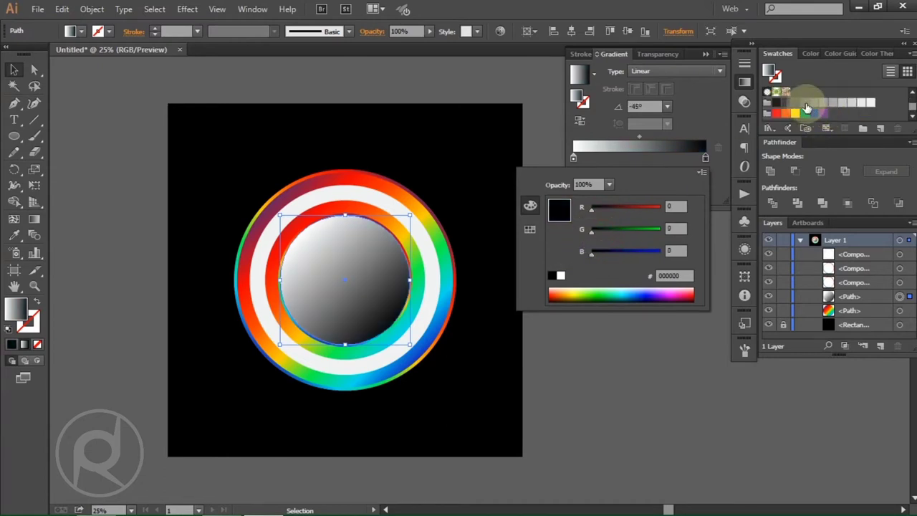
{"action": "left_click", "coordinate": [800, 107]}
{"action": "left_click_drag", "start_coordinate": [806, 107], "coordinate": [573, 159]}
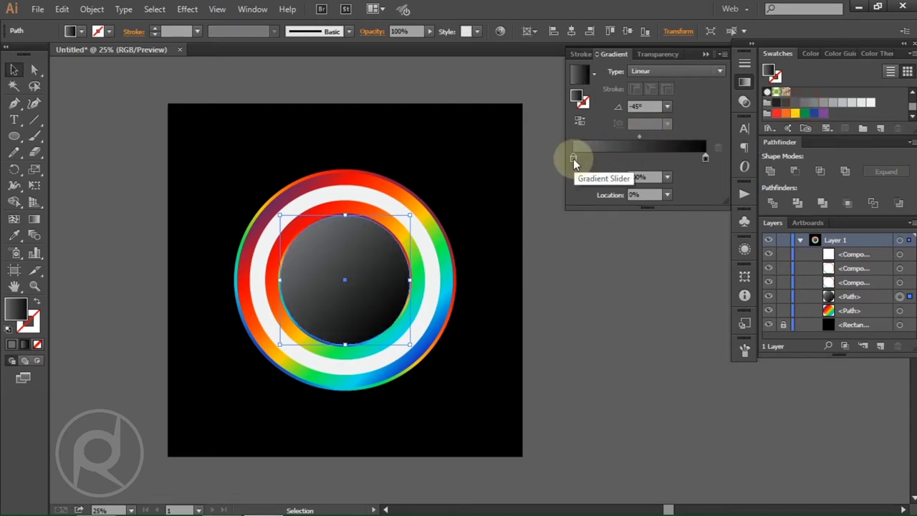
{"action": "left_click", "coordinate": [639, 136]}
{"action": "left_click_drag", "start_coordinate": [626, 137], "coordinate": [618, 132]}
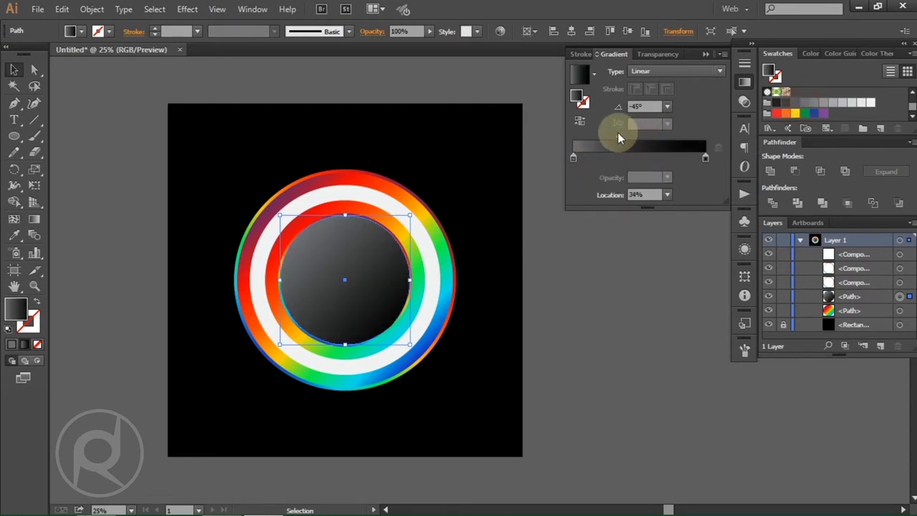
Set the inner circle's blend mode to Screen and redraw its gradient diagonally, upper-right to lower-left
{"action": "left_click", "coordinate": [664, 54]}
{"action": "left_click", "coordinate": [608, 70]}
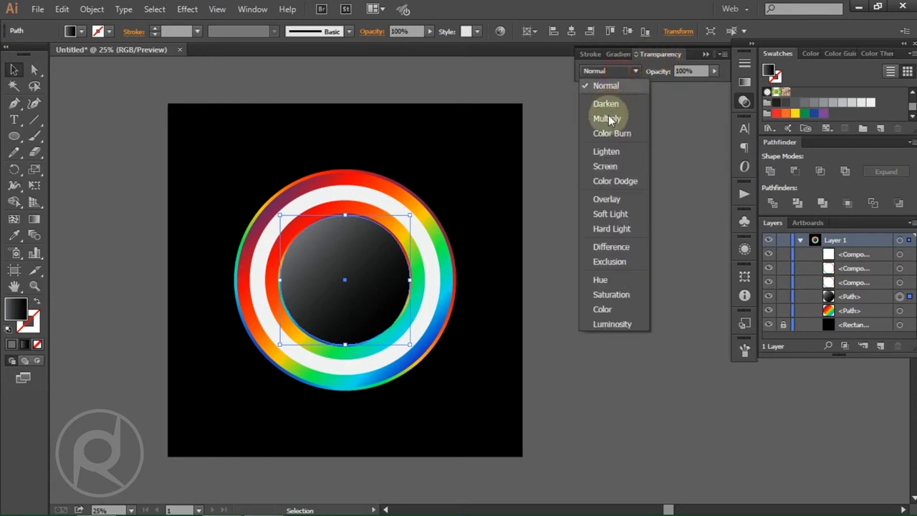
{"action": "left_click", "coordinate": [610, 166]}
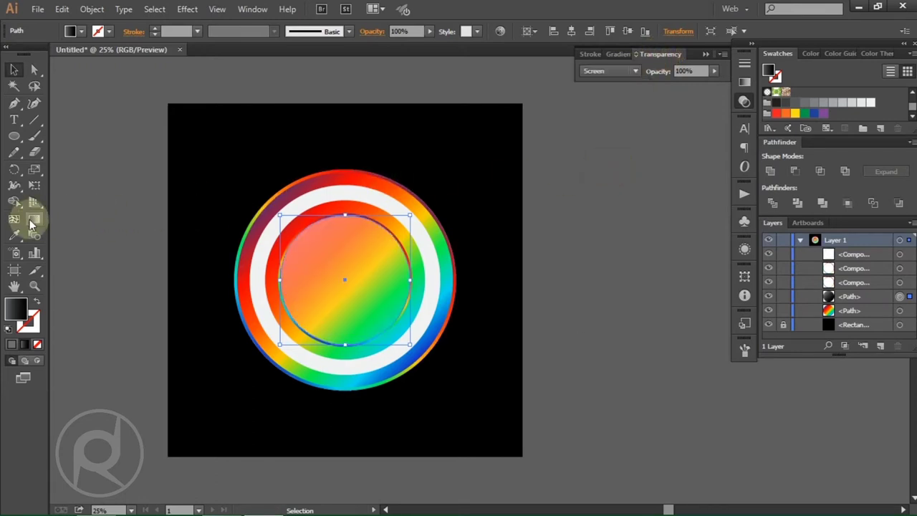
{"action": "left_click", "coordinate": [34, 219]}
{"action": "left_click_drag", "start_coordinate": [399, 235], "coordinate": [320, 319]}
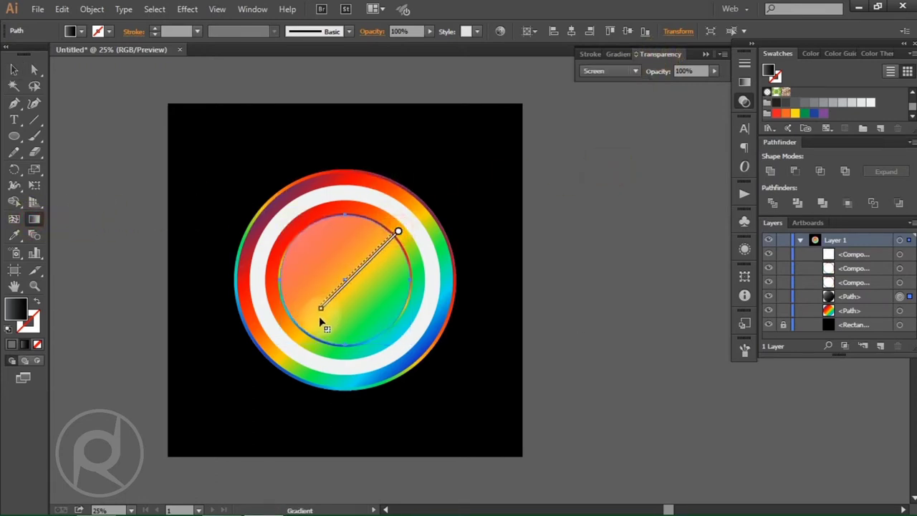
Marquee-select all the circles and group them into one object
{"action": "left_click", "coordinate": [14, 70]}
{"action": "left_click", "coordinate": [118, 169]}
{"action": "scroll", "coordinate": [122, 161], "scroll_direction": "down", "scroll_amount": 1}
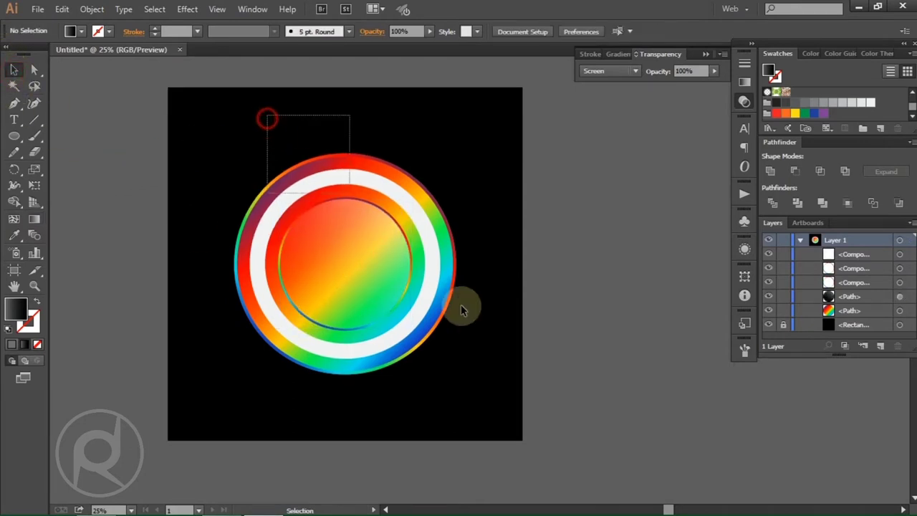
{"action": "left_click_drag", "start_coordinate": [268, 116], "coordinate": [572, 297]}
{"action": "right_click", "coordinate": [578, 192]}
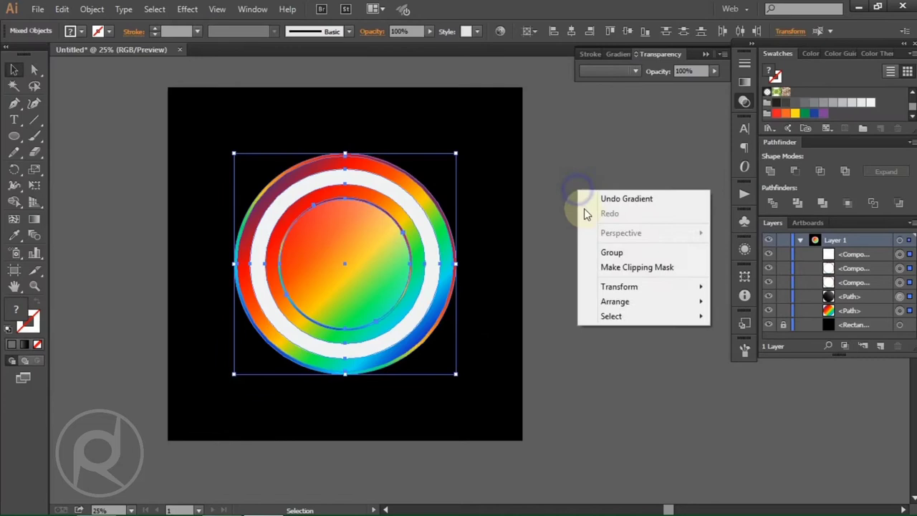
{"action": "left_click", "coordinate": [620, 255]}
{"action": "left_click", "coordinate": [621, 252]}
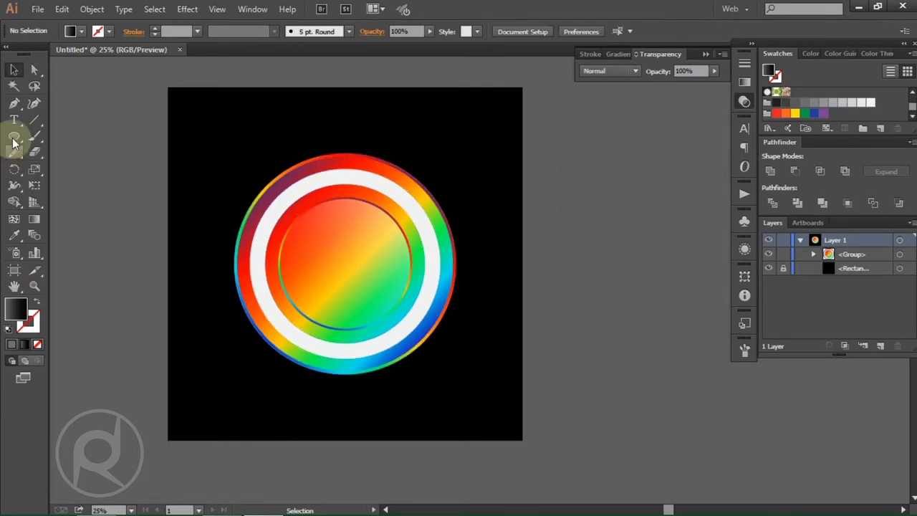
{"action": "left_click_drag", "start_coordinate": [13, 140], "coordinate": [72, 197]}
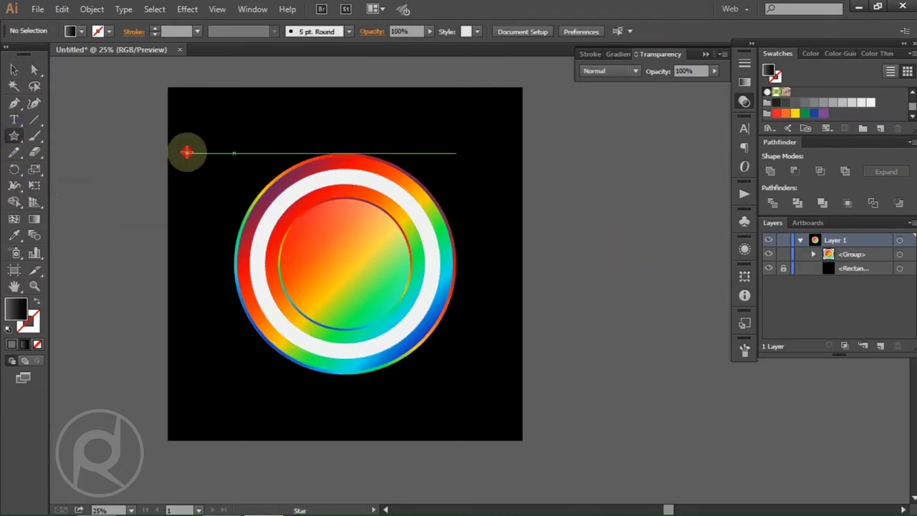
Create a 3-point star on the artboard to make a triangle
{"action": "left_click", "coordinate": [186, 152]}
{"action": "double_click", "coordinate": [458, 276]}
{"action": "type", "text": "3"}
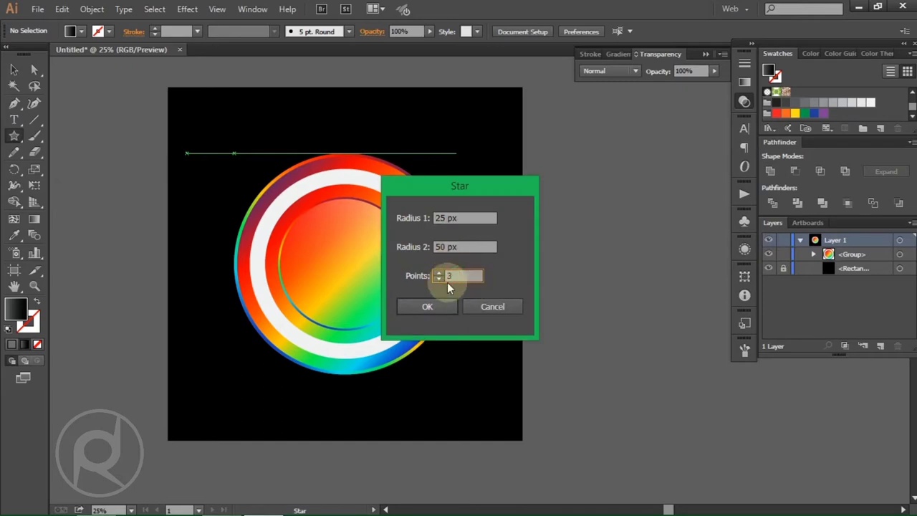
{"action": "left_click", "coordinate": [427, 307]}
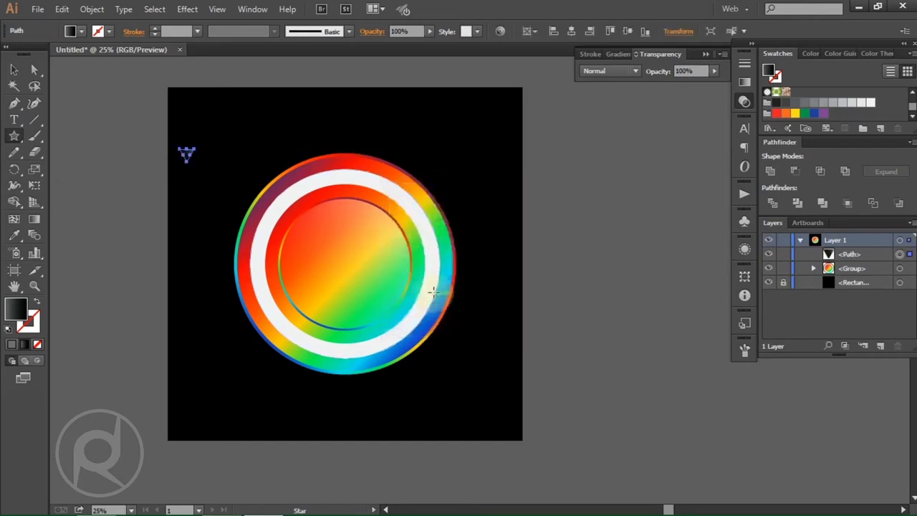
Centre the triangle horizontally and vertically, then shrink it to fit the inner circle
{"action": "left_click", "coordinate": [16, 70]}
{"action": "mouse_move", "coordinate": [170, 146]}
{"action": "left_mouse_down"}
{"action": "mouse_move", "coordinate": [225, 168]}
{"action": "mouse_move", "coordinate": [273, 85]}
{"action": "mouse_move", "coordinate": [164, 82]}
{"action": "left_mouse_up"}
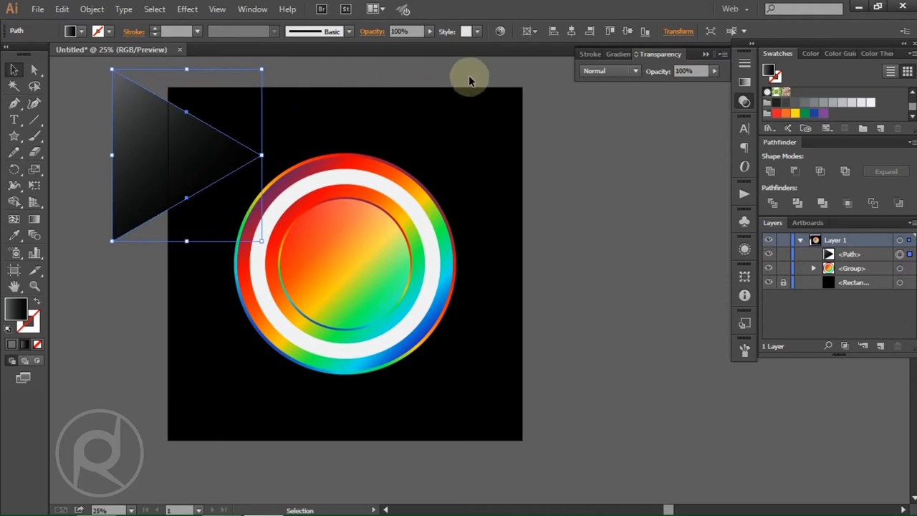
{"action": "left_click", "coordinate": [570, 32]}
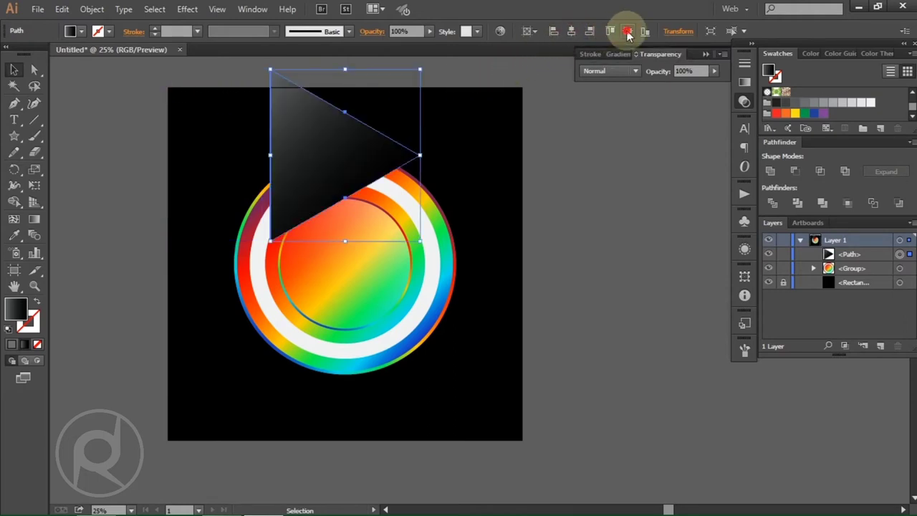
{"action": "left_click", "coordinate": [628, 32]}
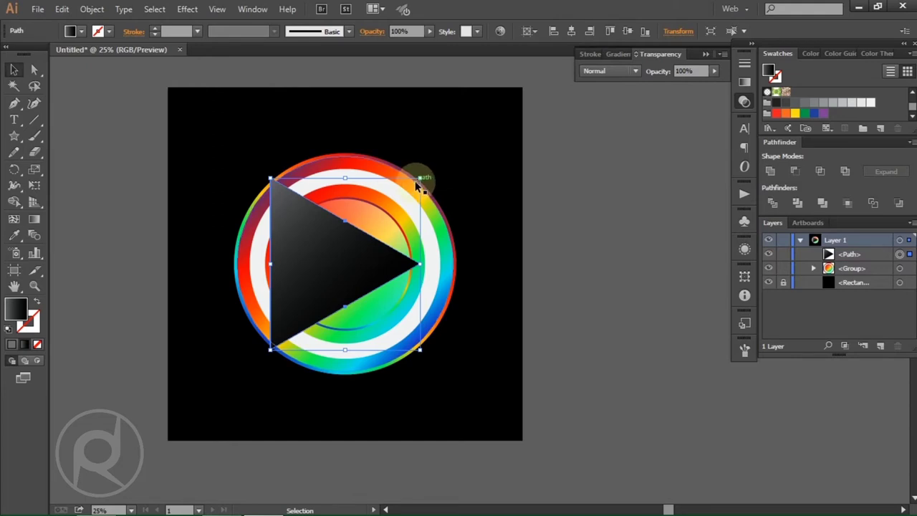
{"action": "left_click_drag", "start_coordinate": [422, 176], "coordinate": [383, 193]}
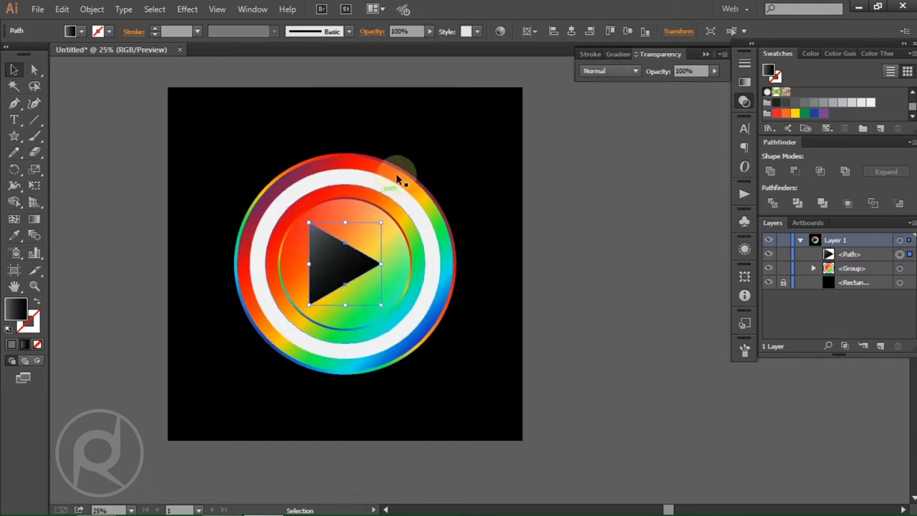
{"action": "left_click", "coordinate": [332, 277]}
Nudge the triangle slightly right so it looks centred
{"action": "scroll", "coordinate": [325, 281], "scroll_direction": "up", "scroll_amount": 1}
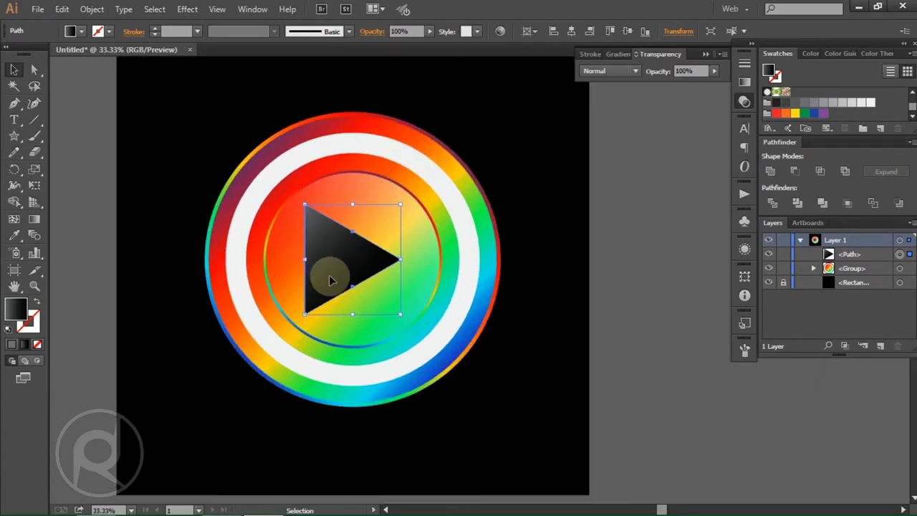
{"action": "left_click_drag", "start_coordinate": [332, 276], "coordinate": [346, 276]}
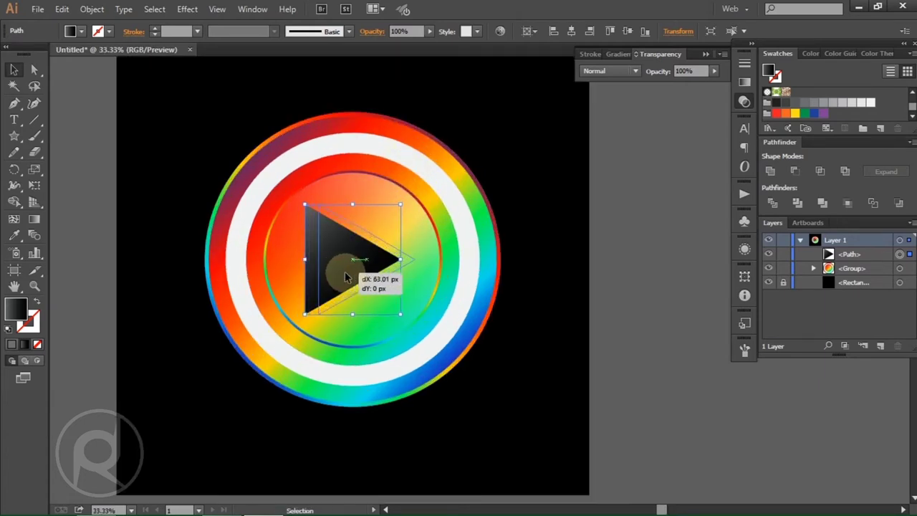
{"action": "scroll", "coordinate": [346, 276], "scroll_direction": "down", "scroll_amount": 1}
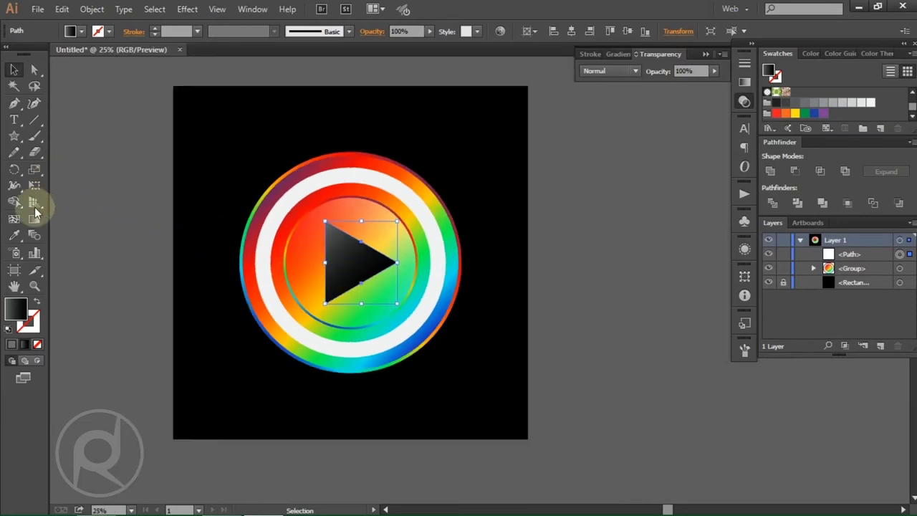
Swap the triangle to no fill with a 60 pt dark grey stroke, then shrink it slightly
{"action": "left_click", "coordinate": [38, 304]}
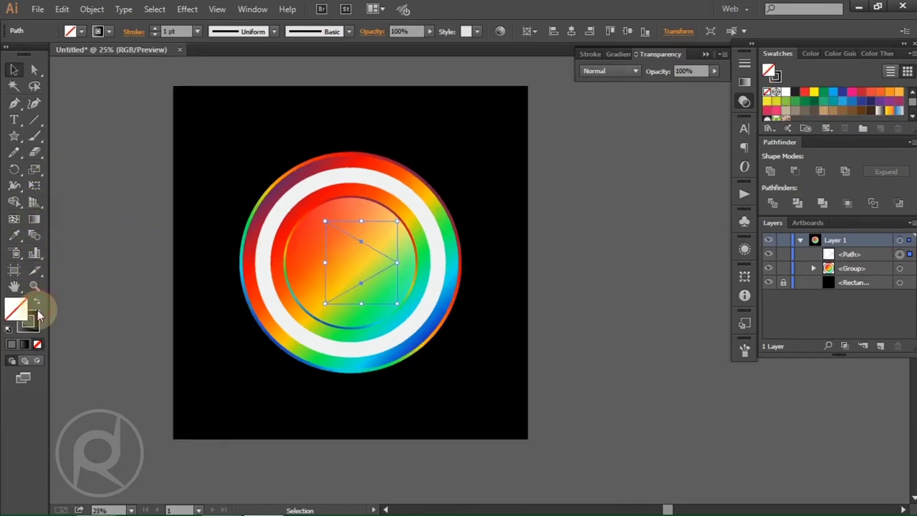
{"action": "left_click", "coordinate": [32, 321]}
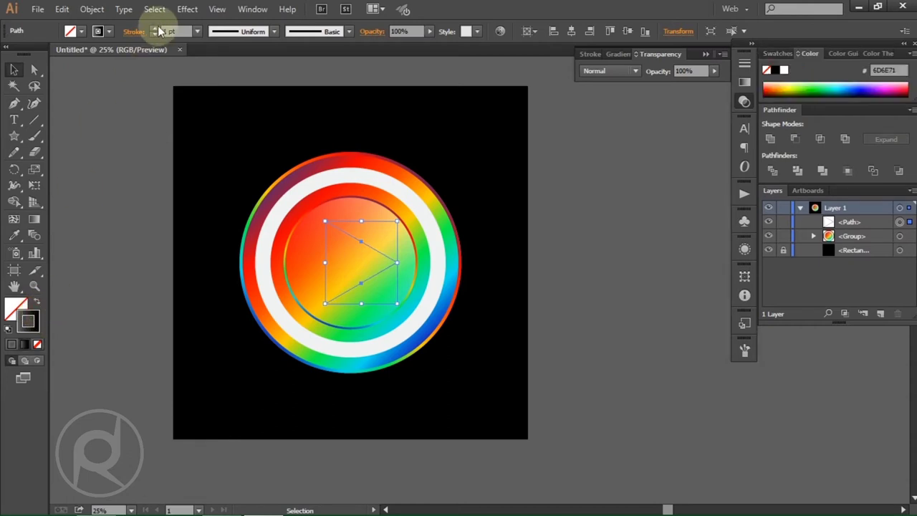
{"action": "left_click", "coordinate": [199, 33]}
{"action": "left_click", "coordinate": [216, 309]}
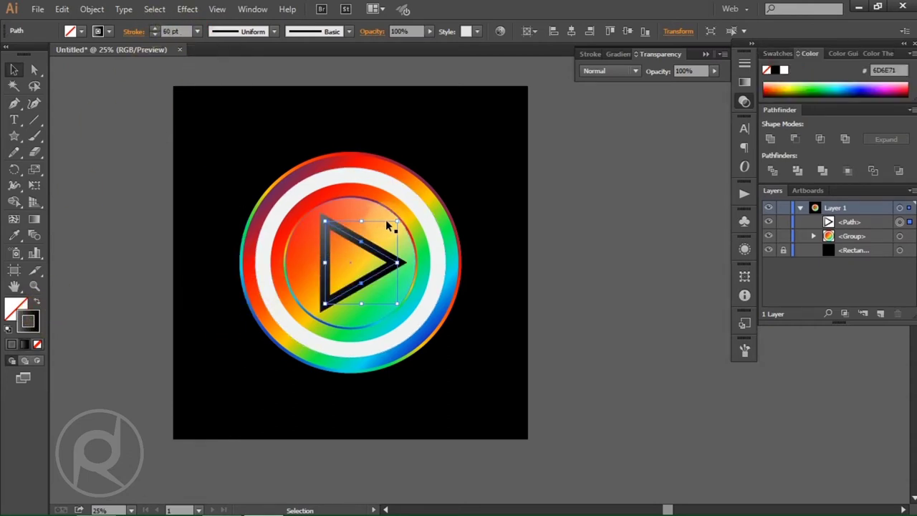
{"action": "left_click_drag", "start_coordinate": [399, 221], "coordinate": [392, 227]}
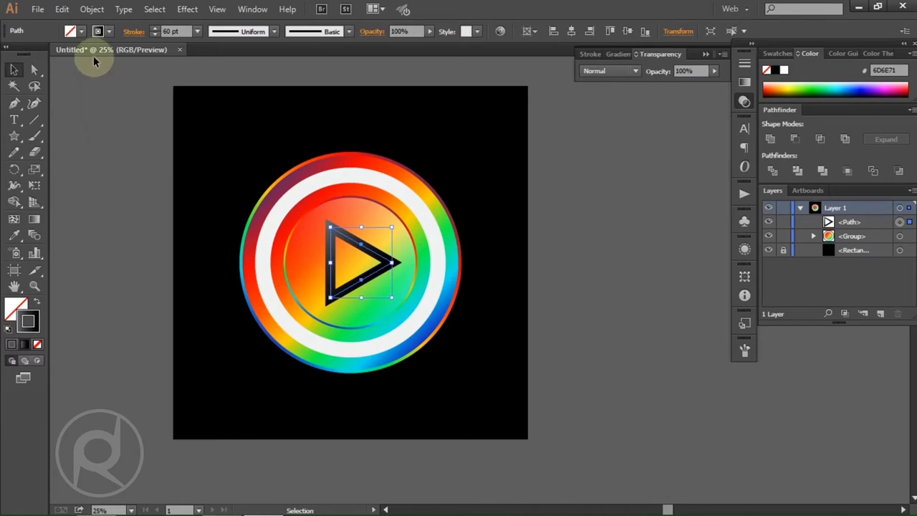
{"action": "left_click", "coordinate": [92, 9]}
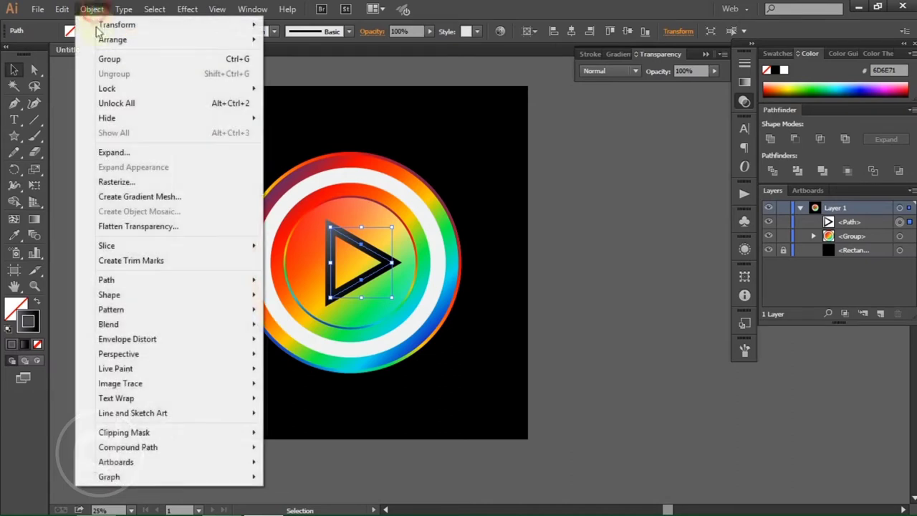
Expand the triangle's fill and stroke and ungroup the result
{"action": "left_click", "coordinate": [163, 153]}
{"action": "left_click", "coordinate": [445, 341]}
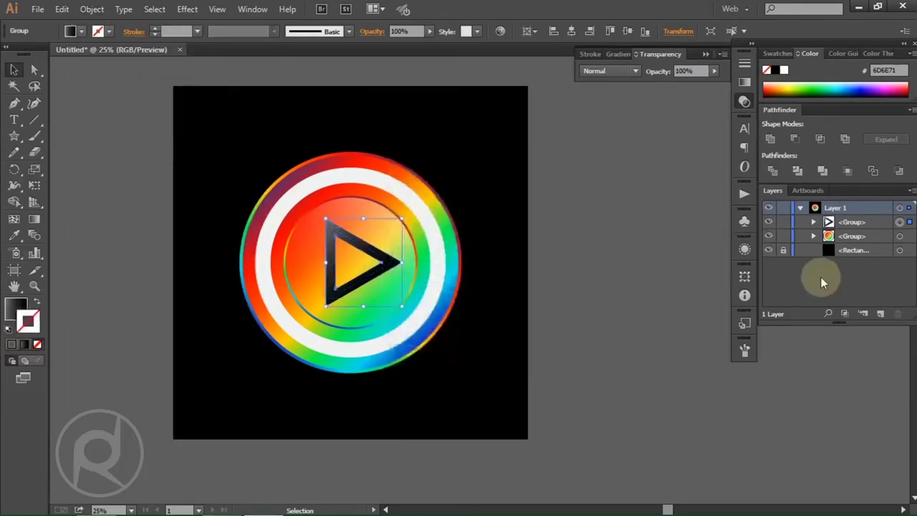
{"action": "right_click", "coordinate": [594, 179]}
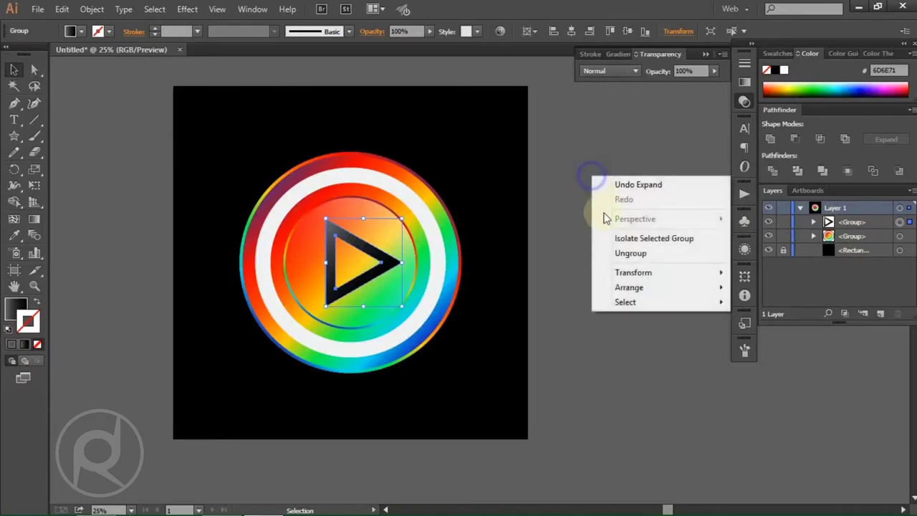
{"action": "left_click", "coordinate": [620, 256]}
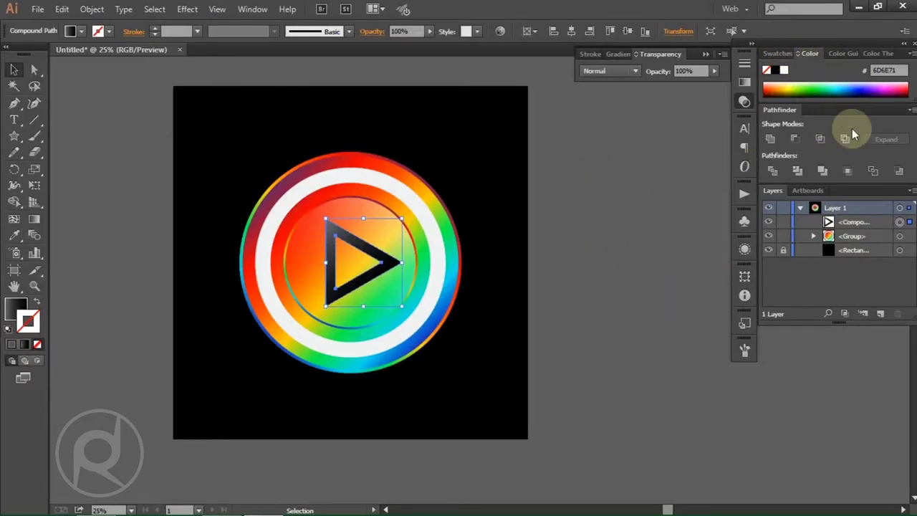
Fill the expanded triangle with white from the Swatches panel
{"action": "left_click", "coordinate": [778, 53]}
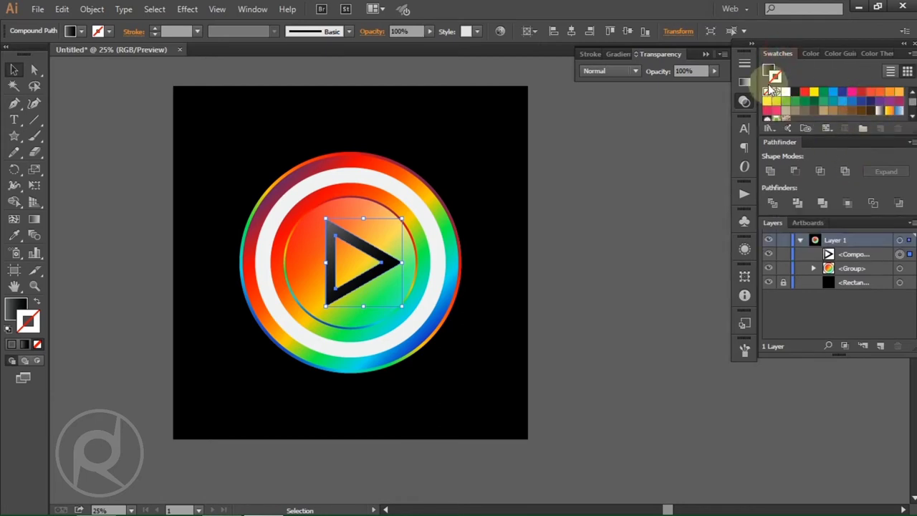
{"action": "scroll", "coordinate": [845, 106], "scroll_direction": "down", "scroll_amount": 3}
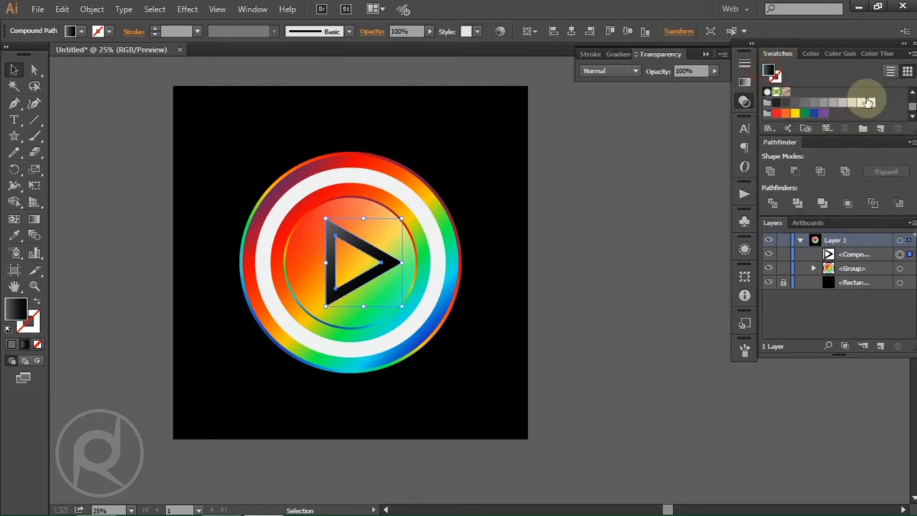
{"action": "left_click", "coordinate": [872, 105]}
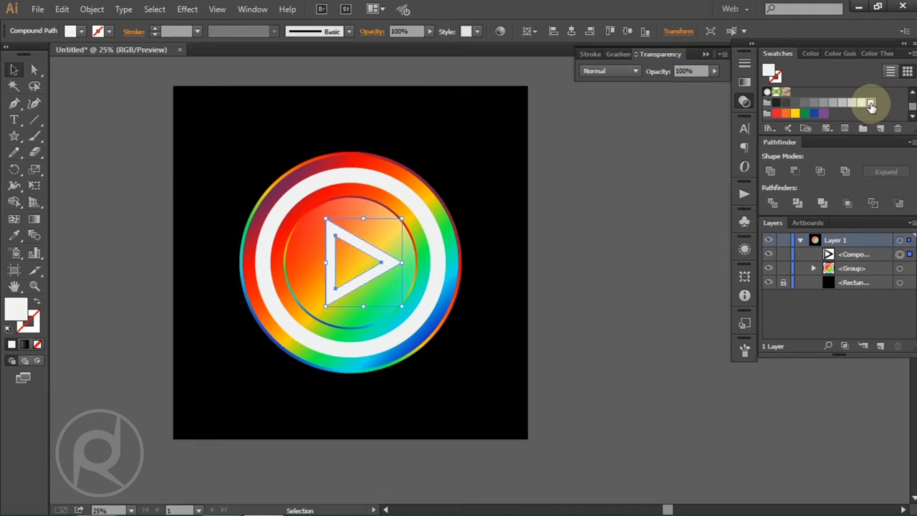
{"action": "left_click", "coordinate": [629, 246]}
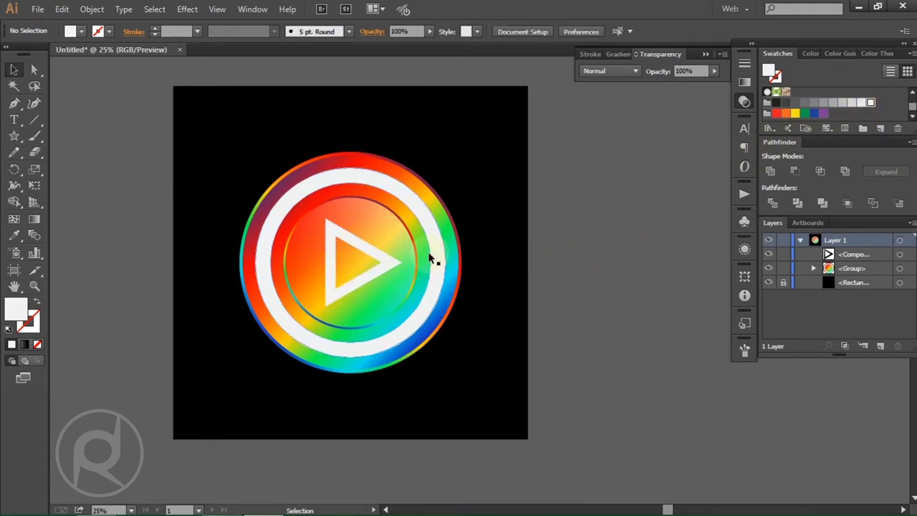
Pen-draw a four-point slanted parallelogram across the triangle's top-left corner and fill it yellow
{"action": "scroll", "coordinate": [426, 258], "scroll_direction": "up", "scroll_amount": 1, "text": "alt"}
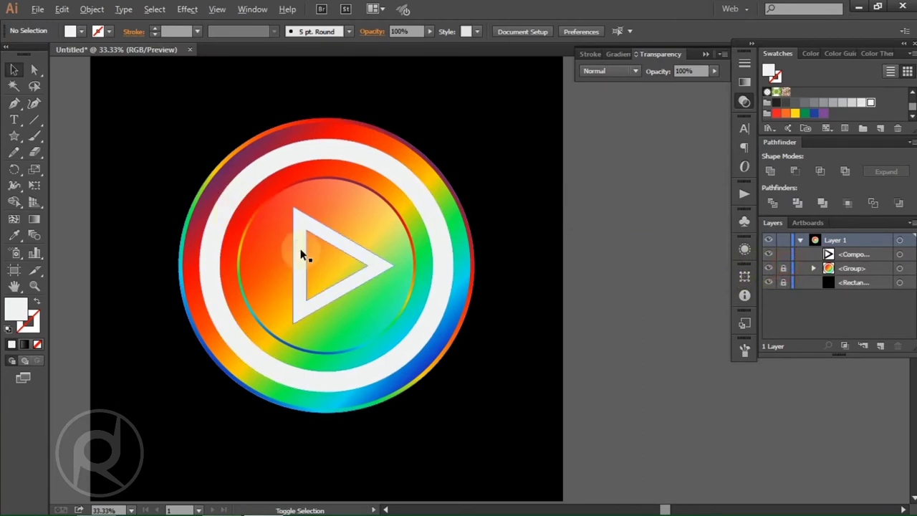
{"action": "scroll", "coordinate": [301, 254], "scroll_direction": "up", "scroll_amount": 1, "text": "alt"}
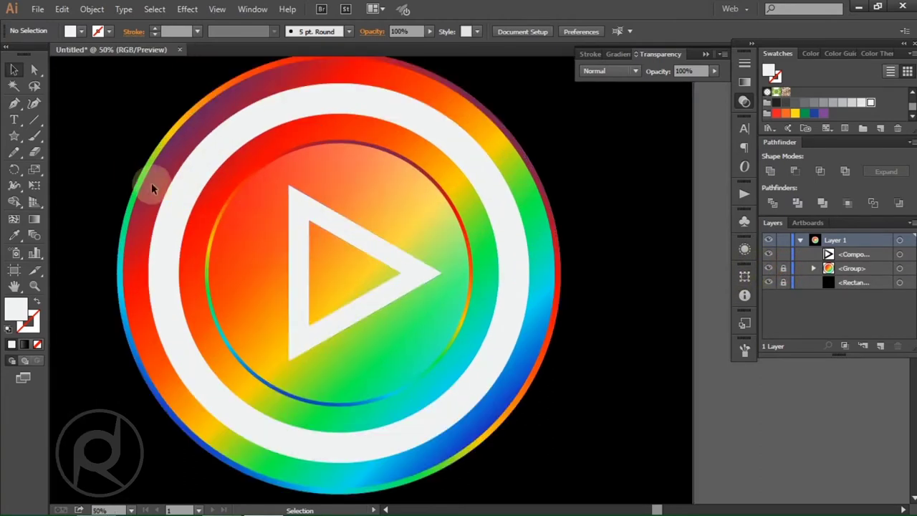
{"action": "left_click", "coordinate": [12, 106]}
{"action": "scroll", "coordinate": [316, 226], "scroll_direction": "up", "scroll_amount": 1, "text": "alt"}
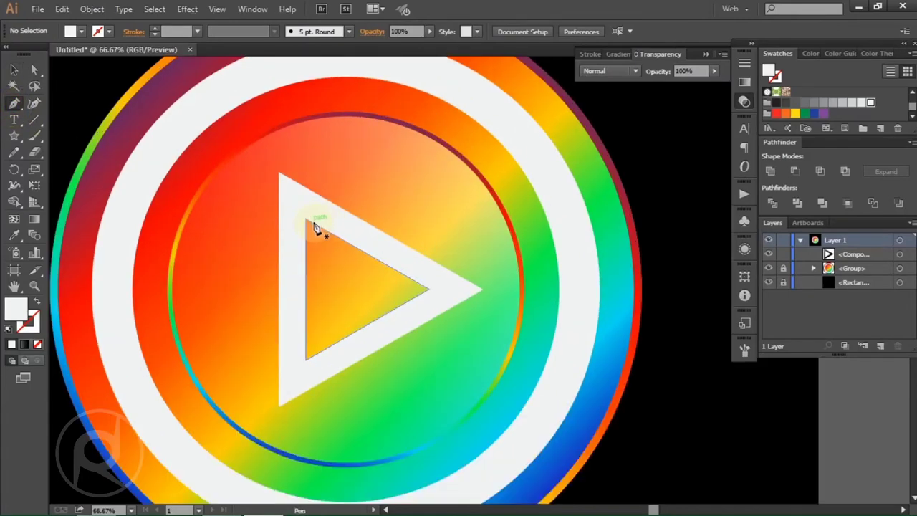
{"action": "left_click", "coordinate": [313, 223]}
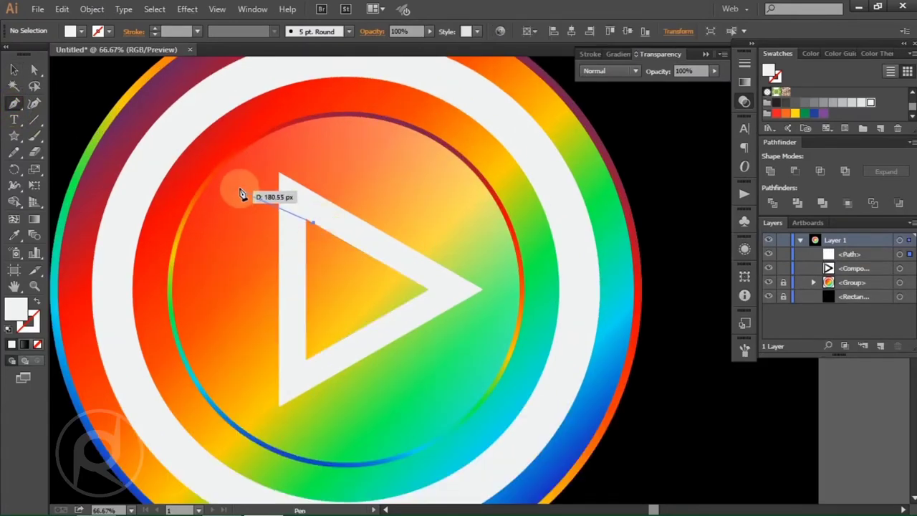
{"action": "left_click_drag", "start_coordinate": [239, 185], "coordinate": [240, 210]}
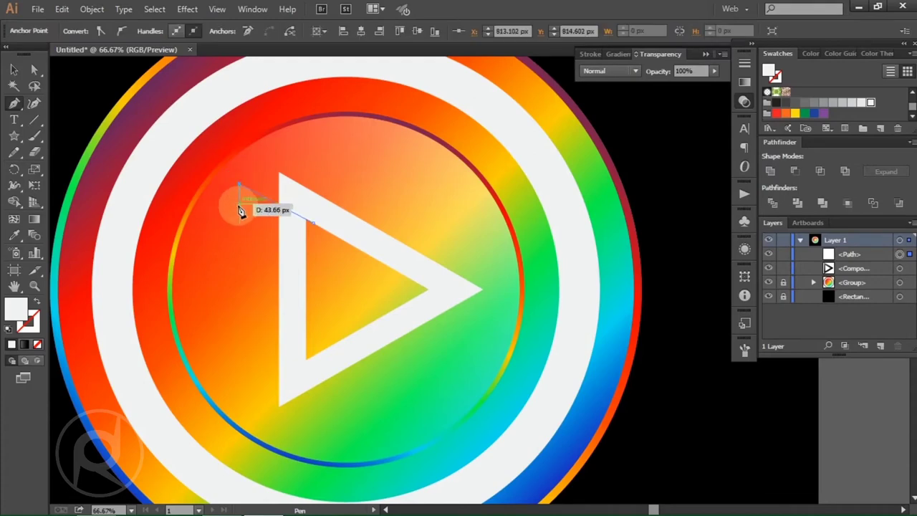
{"action": "left_click_drag", "start_coordinate": [313, 223], "coordinate": [312, 250]}
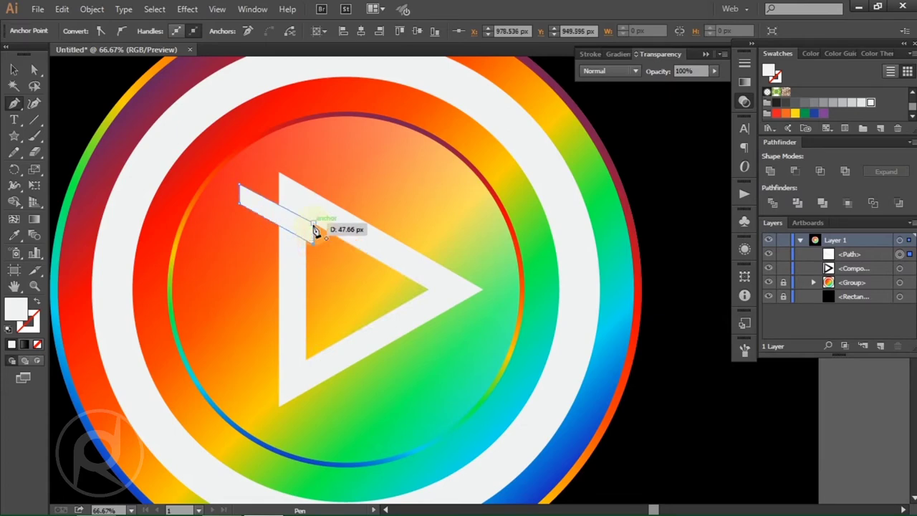
{"action": "left_click_drag", "start_coordinate": [316, 250], "coordinate": [314, 225]}
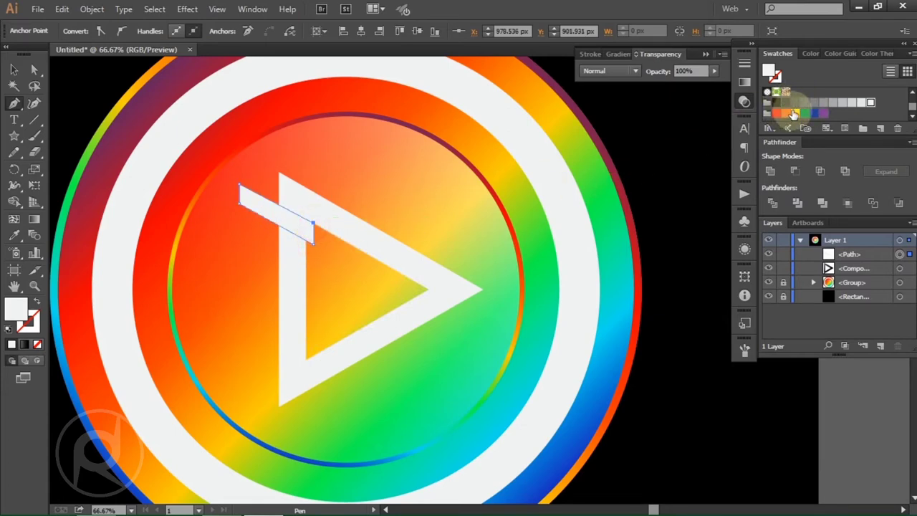
{"action": "left_click", "coordinate": [795, 113]}
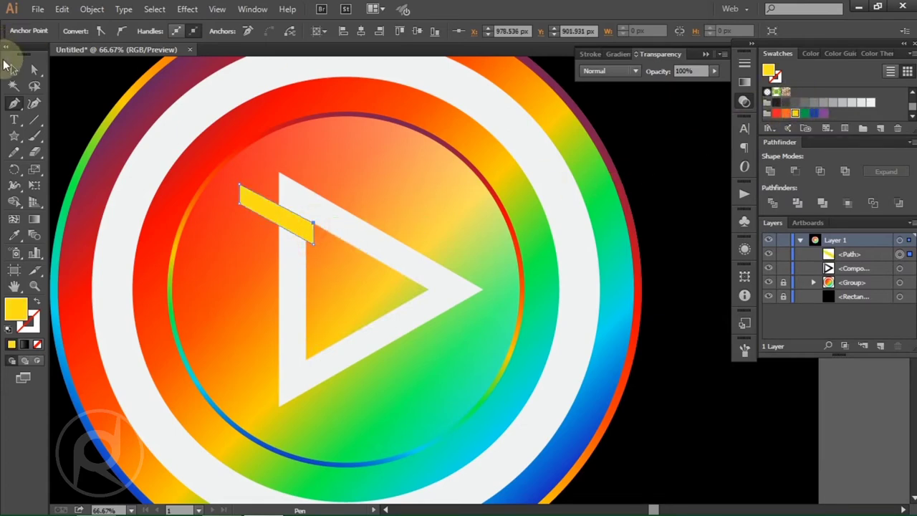
{"action": "left_click", "coordinate": [13, 69]}
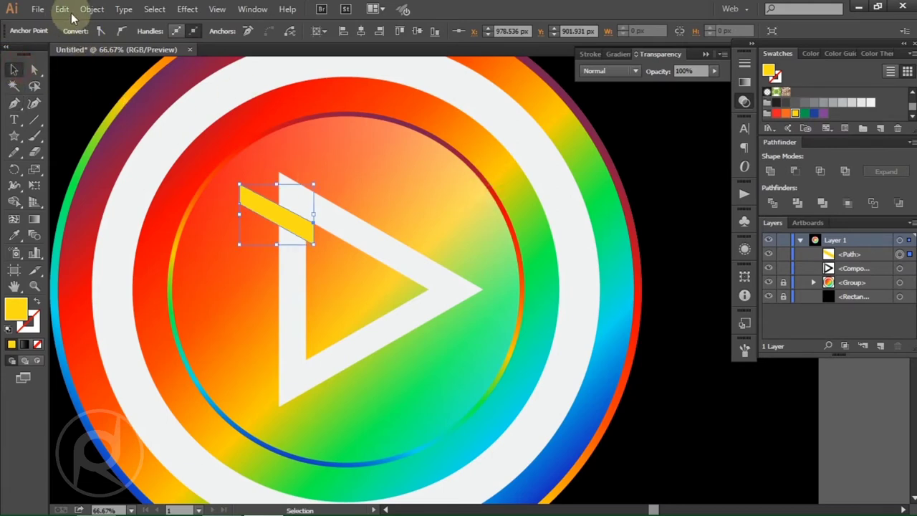
Copy the yellow parallelogram, paste it in front, and hide the copy in Layers
{"action": "left_click", "coordinate": [87, 77]}
{"action": "left_click", "coordinate": [267, 208]}
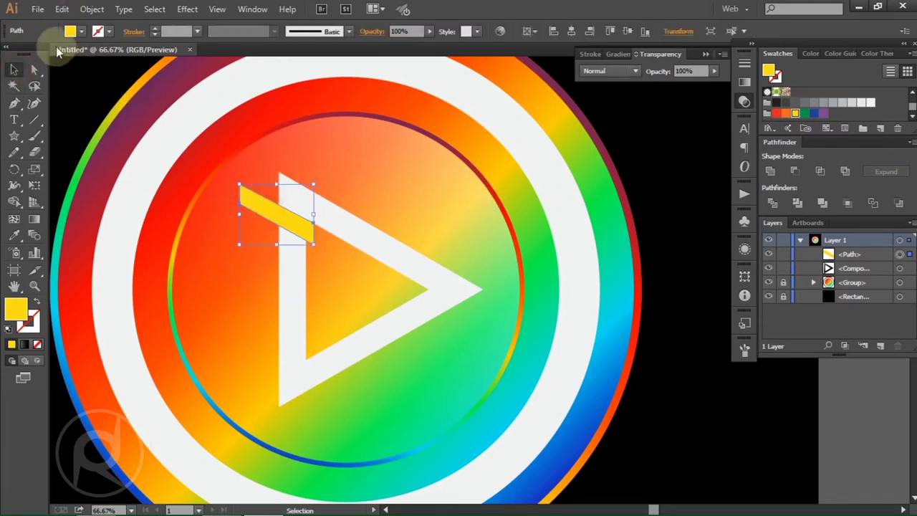
{"action": "left_click", "coordinate": [62, 9]}
{"action": "left_click", "coordinate": [82, 73]}
{"action": "left_click", "coordinate": [61, 9]}
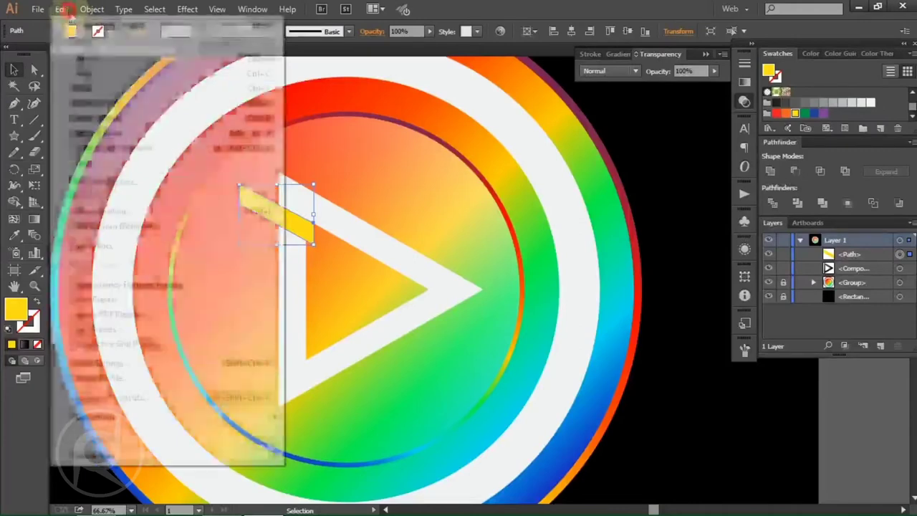
{"action": "left_click", "coordinate": [111, 98]}
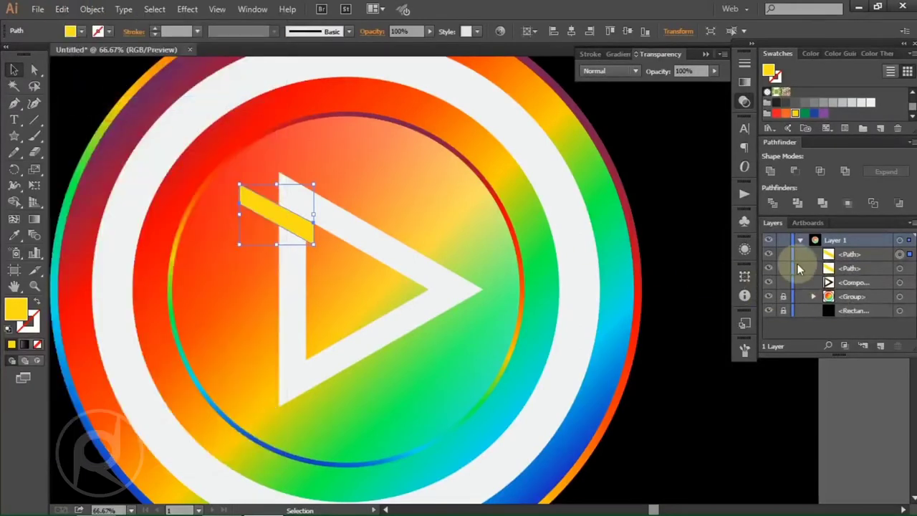
{"action": "left_click", "coordinate": [769, 254]}
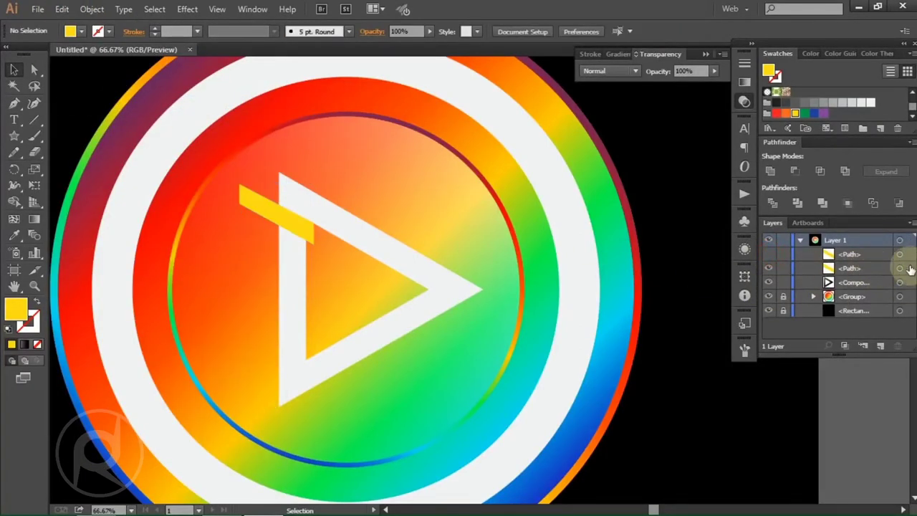
Subtract the visible yellow shape from the triangle with Pathfinder Minus Front
{"action": "left_click", "coordinate": [901, 268]}
{"action": "left_click", "coordinate": [900, 282], "text": "shift"}
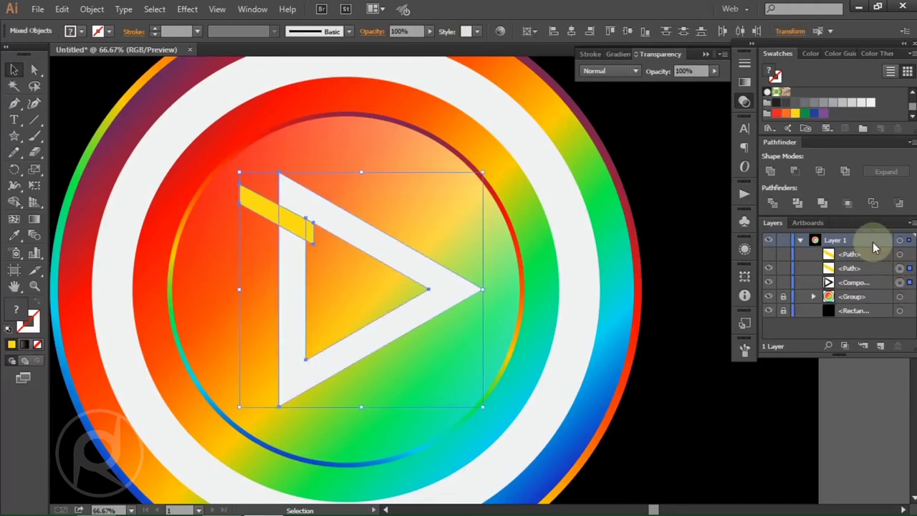
{"action": "left_click", "coordinate": [794, 172]}
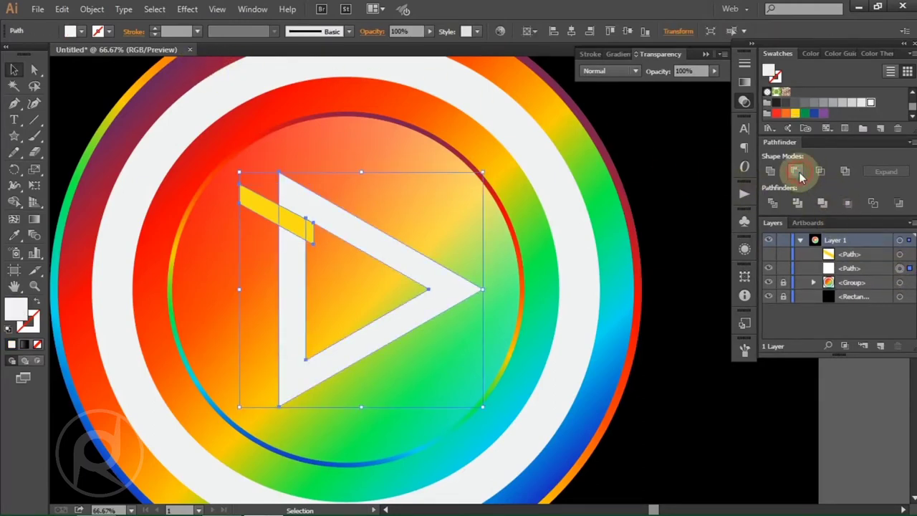
{"action": "left_click", "coordinate": [667, 218]}
Draw a tall white rectangle and move it up and right toward the ring
{"action": "scroll", "coordinate": [512, 241], "scroll_direction": "up", "scroll_amount": 1}
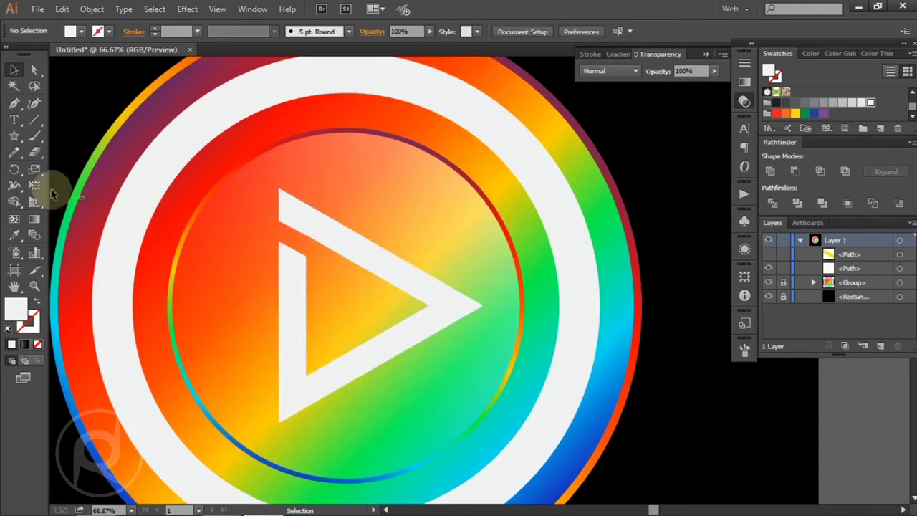
{"action": "left_click_drag", "start_coordinate": [22, 142], "coordinate": [103, 133]}
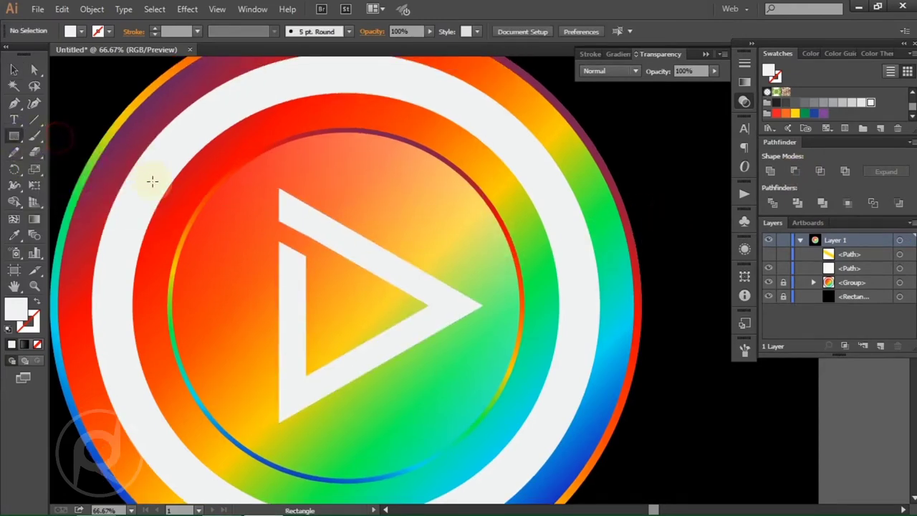
{"action": "left_click_drag", "start_coordinate": [281, 242], "coordinate": [307, 474]}
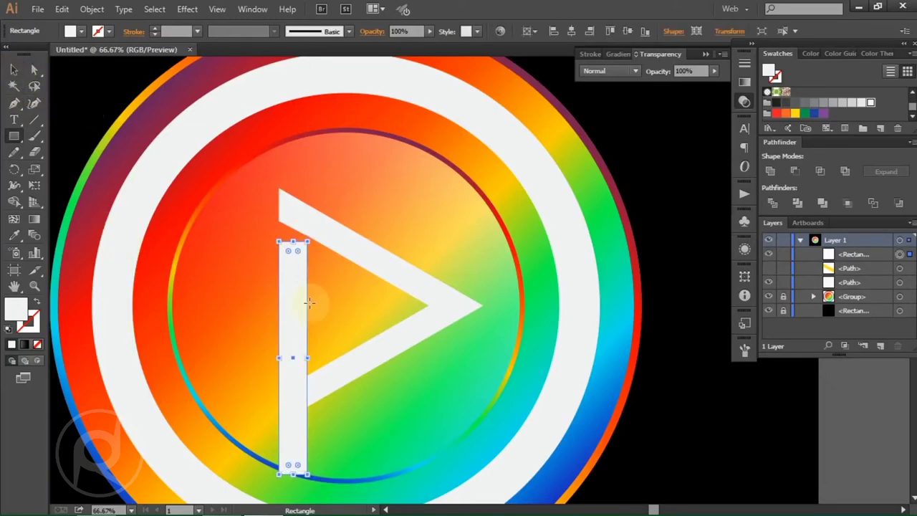
{"action": "left_click", "coordinate": [14, 70]}
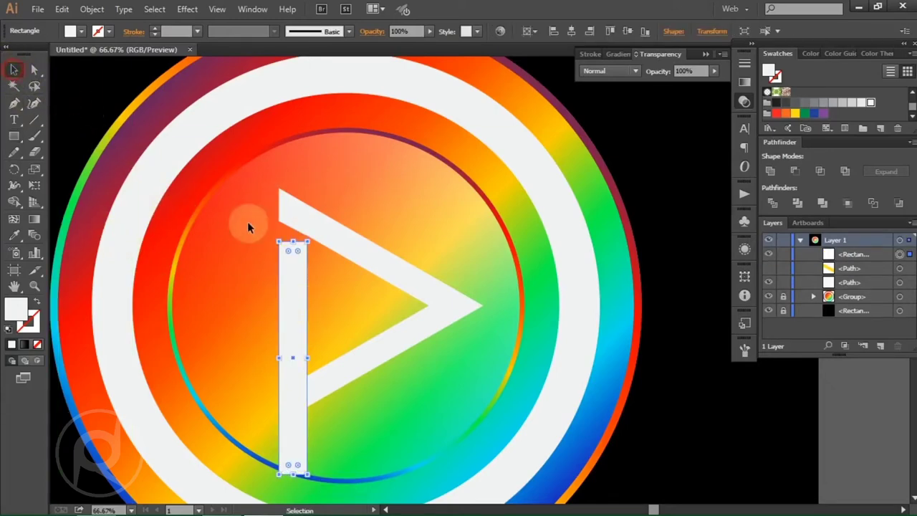
{"action": "left_click_drag", "start_coordinate": [300, 334], "coordinate": [490, 152]}
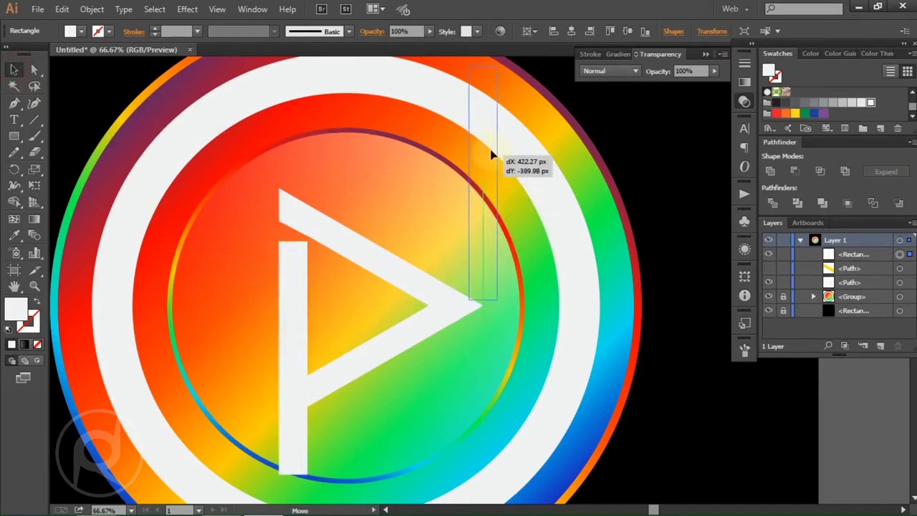
Nudge the white bar left to the triangle's tip and extend its top above the ring
{"action": "scroll", "coordinate": [490, 152], "scroll_direction": "up", "scroll_amount": 2}
{"action": "scroll", "coordinate": [490, 152], "scroll_direction": "up", "scroll_amount": 2}
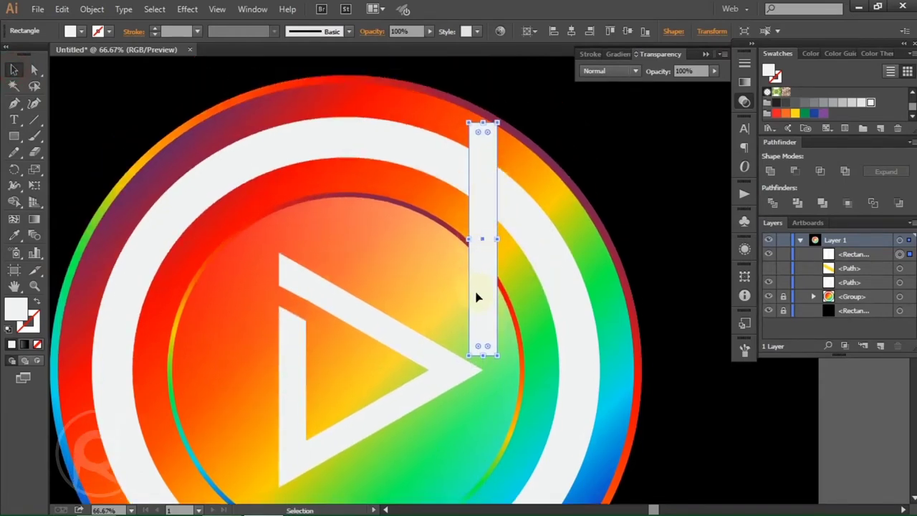
{"action": "left_click_drag", "start_coordinate": [480, 298], "coordinate": [469, 296]}
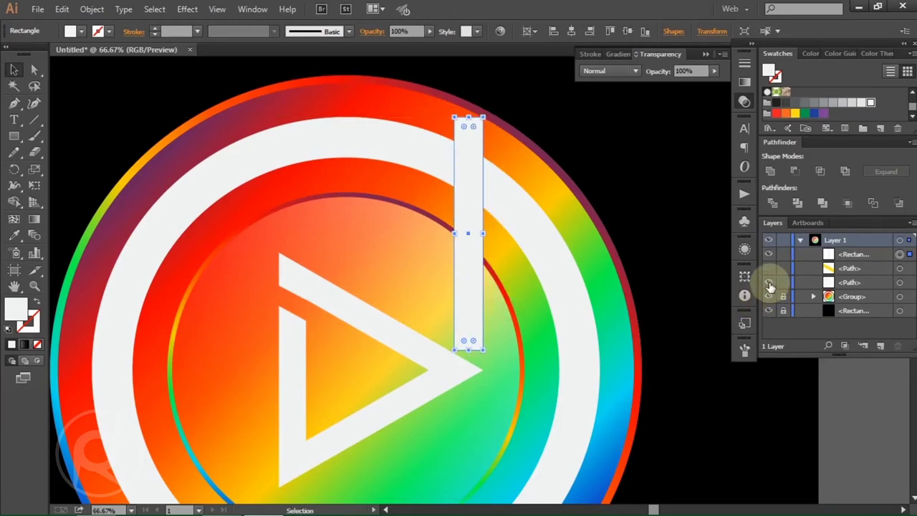
{"action": "scroll", "coordinate": [501, 212], "scroll_direction": "up", "scroll_amount": 2}
{"action": "scroll", "coordinate": [474, 201], "scroll_direction": "up", "scroll_amount": 3}
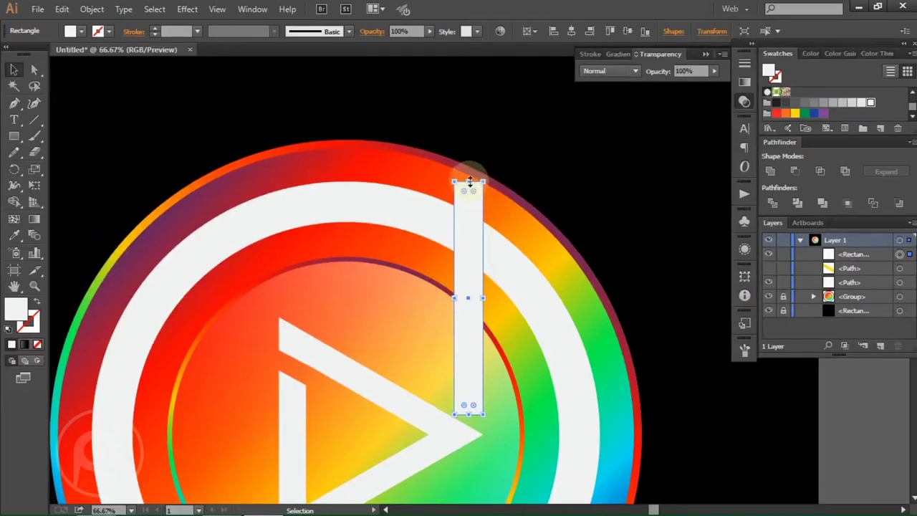
{"action": "left_click_drag", "start_coordinate": [469, 181], "coordinate": [464, 140]}
{"action": "scroll", "coordinate": [477, 284], "scroll_direction": "down", "scroll_amount": 2}
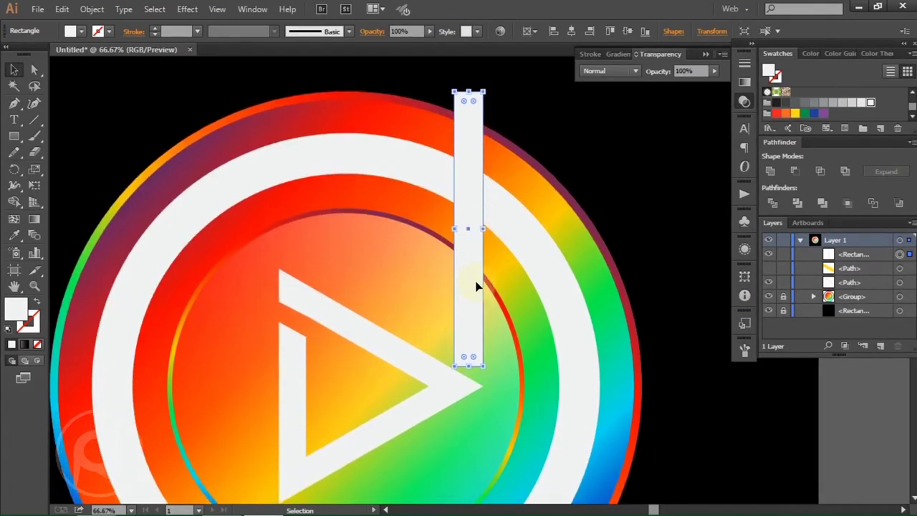
{"action": "left_click", "coordinate": [615, 174]}
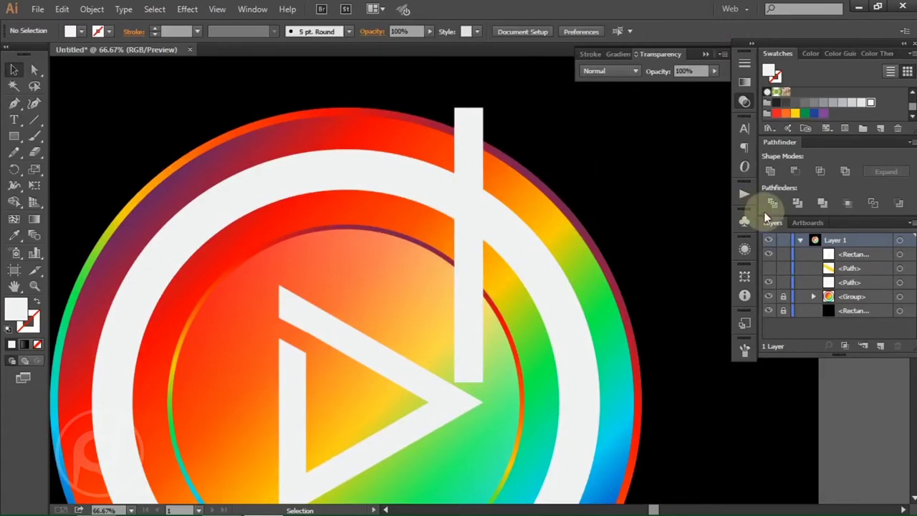
Unhide the yellow strip, bring it to front, and align it over the bar's bottom end
{"action": "left_click", "coordinate": [769, 268]}
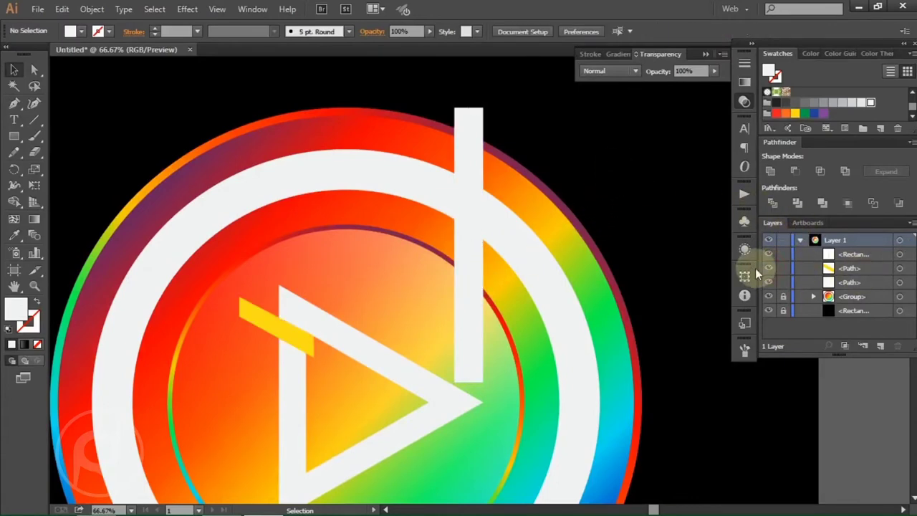
{"action": "left_click", "coordinate": [899, 268]}
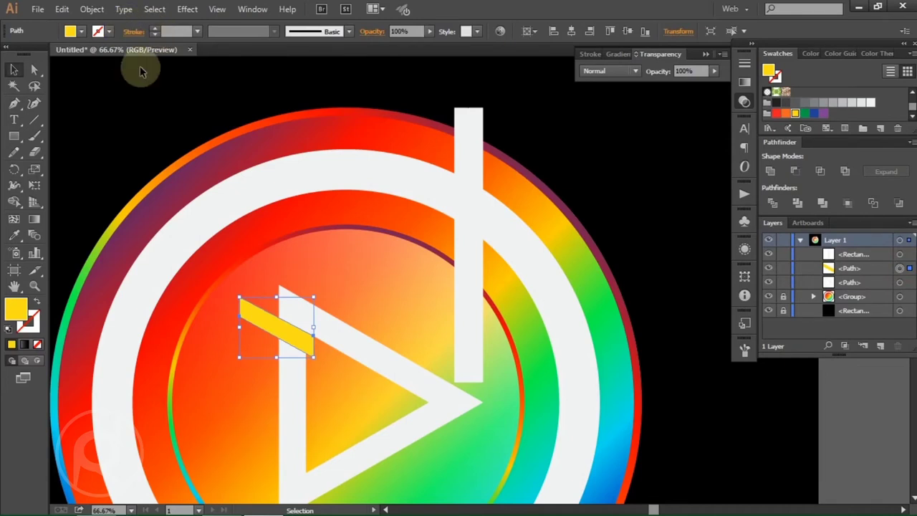
{"action": "right_click", "coordinate": [183, 112]}
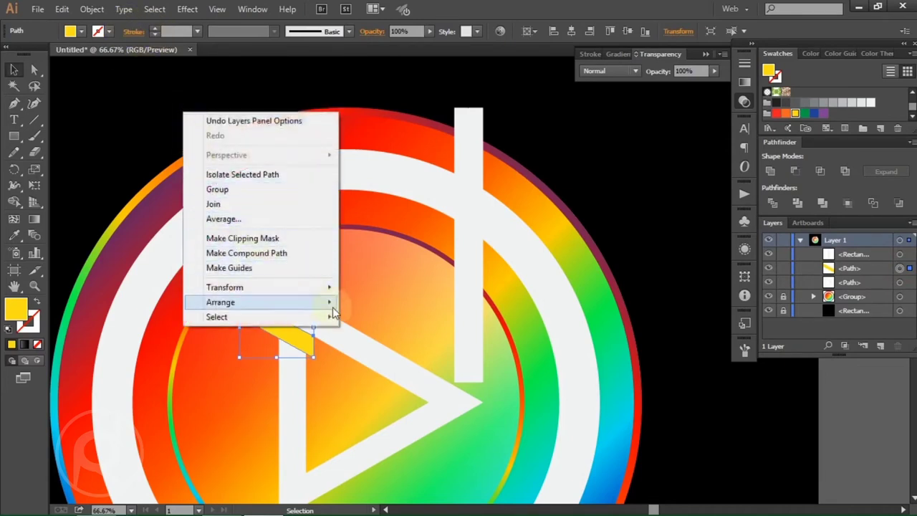
{"action": "mouse_move", "coordinate": [220, 302]}
{"action": "left_click", "coordinate": [412, 304]}
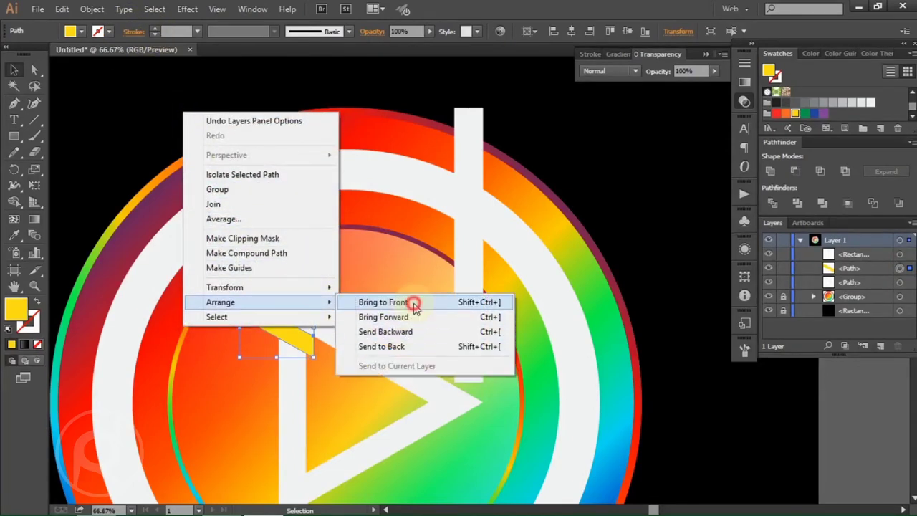
{"action": "left_click", "coordinate": [268, 270]}
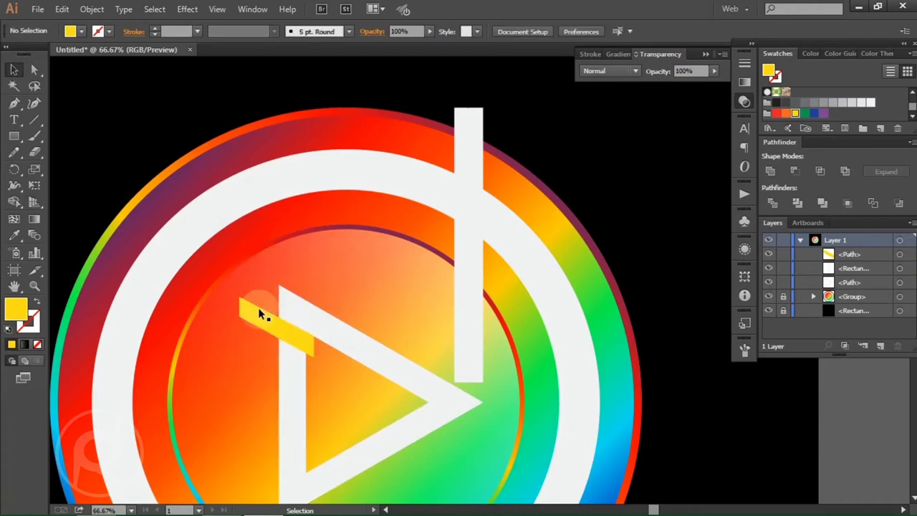
{"action": "left_click_drag", "start_coordinate": [260, 313], "coordinate": [494, 378]}
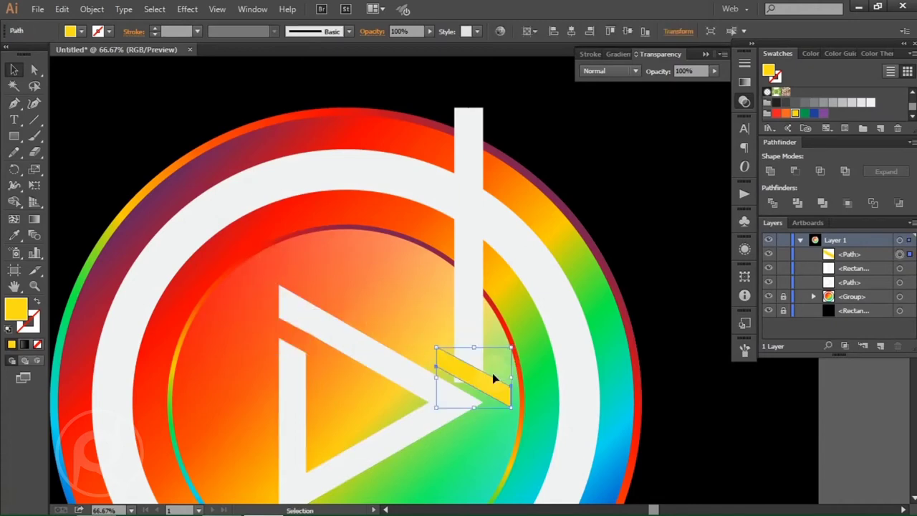
{"action": "scroll", "coordinate": [465, 372], "scroll_direction": "up", "scroll_amount": 2}
{"action": "scroll", "coordinate": [466, 372], "scroll_direction": "up", "scroll_amount": 1}
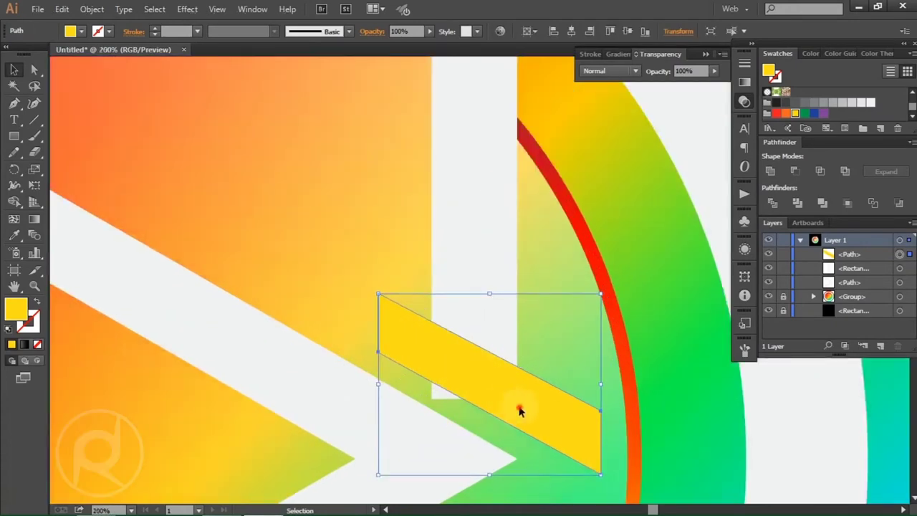
{"action": "left_click_drag", "start_coordinate": [520, 410], "coordinate": [486, 405]}
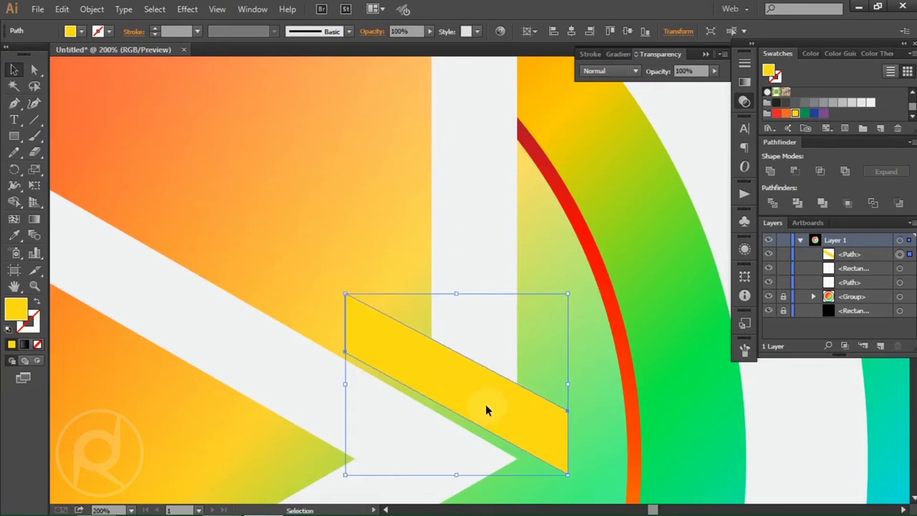
Cut the yellow strip's shape out of the white bar with Minus Front
{"action": "left_click", "coordinate": [494, 278], "text": "shift"}
{"action": "left_click", "coordinate": [796, 170]}
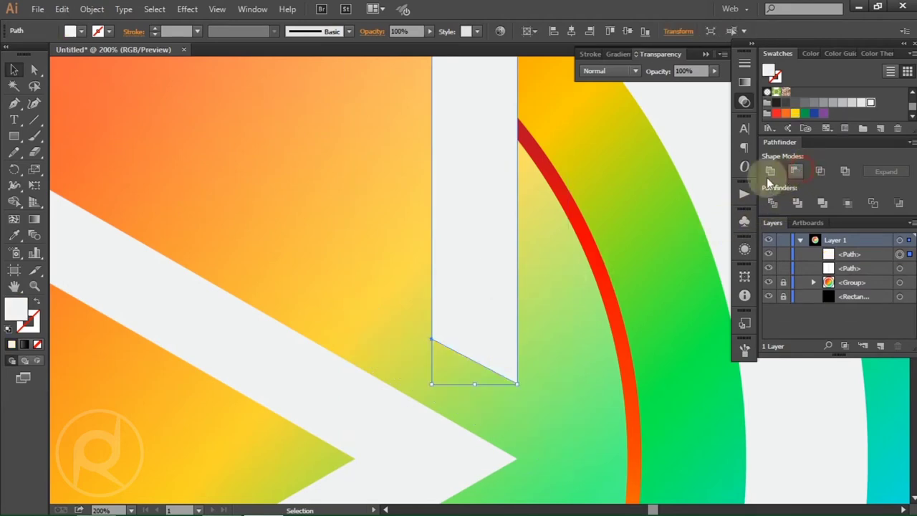
{"action": "scroll", "coordinate": [602, 256], "scroll_direction": "down", "scroll_amount": 1}
{"action": "scroll", "coordinate": [601, 258], "scroll_direction": "down", "scroll_amount": 2}
{"action": "scroll", "coordinate": [601, 258], "scroll_direction": "up", "scroll_amount": 3}
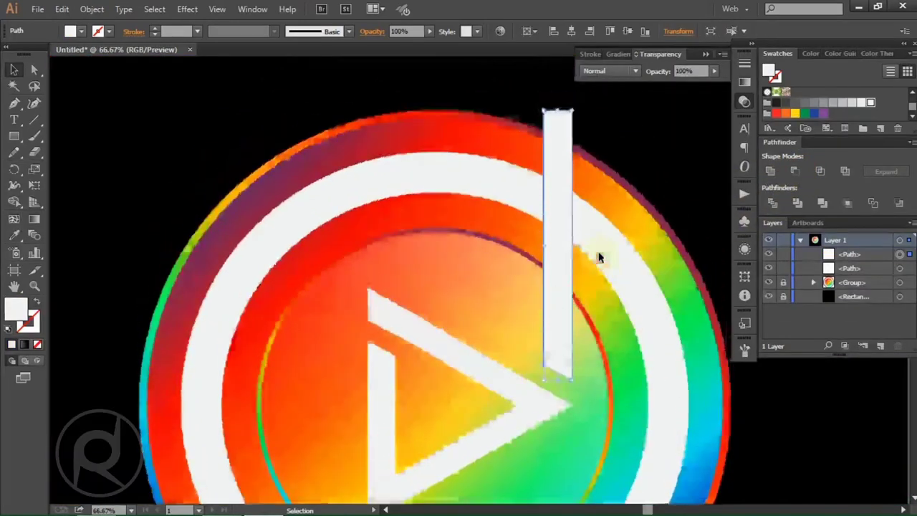
{"action": "left_click", "coordinate": [628, 215]}
{"action": "mouse_move", "coordinate": [628, 212]}
{"action": "left_mouse_down"}
{"action": "mouse_move", "coordinate": [522, 245]}
{"action": "mouse_move", "coordinate": [444, 301]}
{"action": "left_mouse_up"}
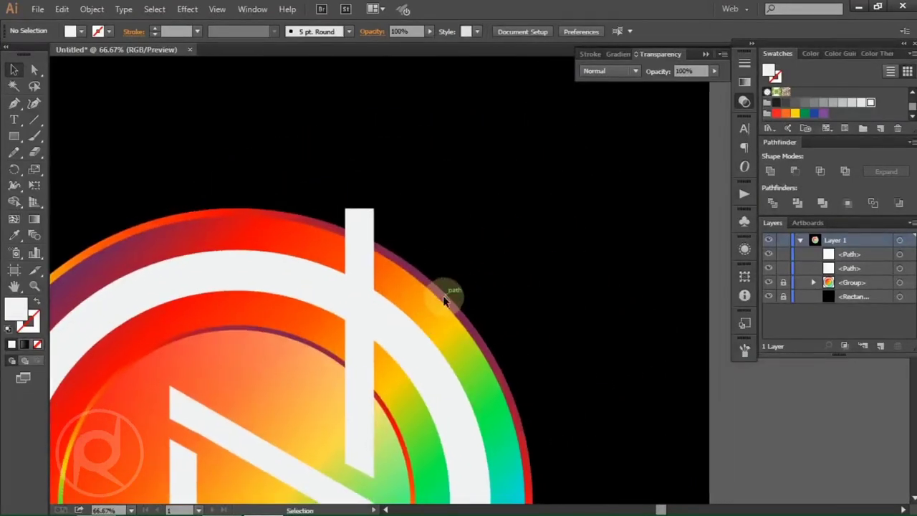
Pen-draw a closed curved flag sweeping right from the top of the white bar
{"action": "left_click", "coordinate": [19, 106]}
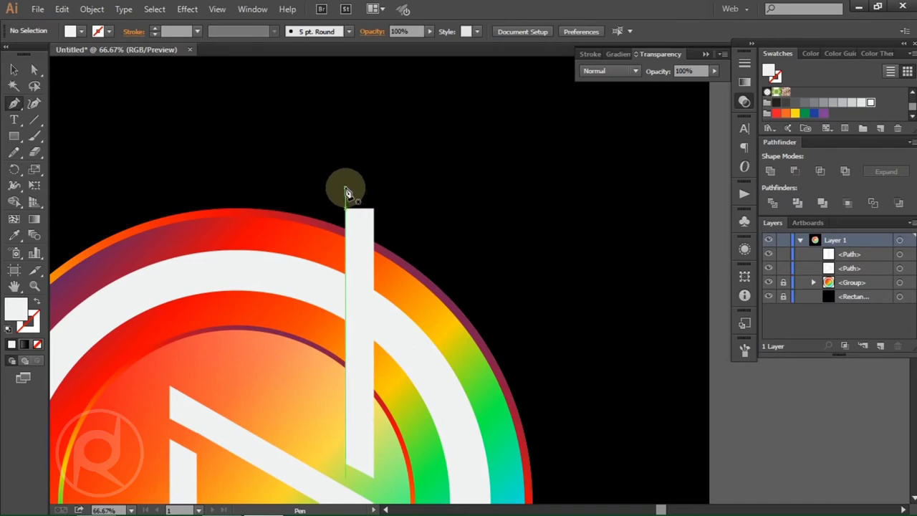
{"action": "left_click", "coordinate": [344, 187]}
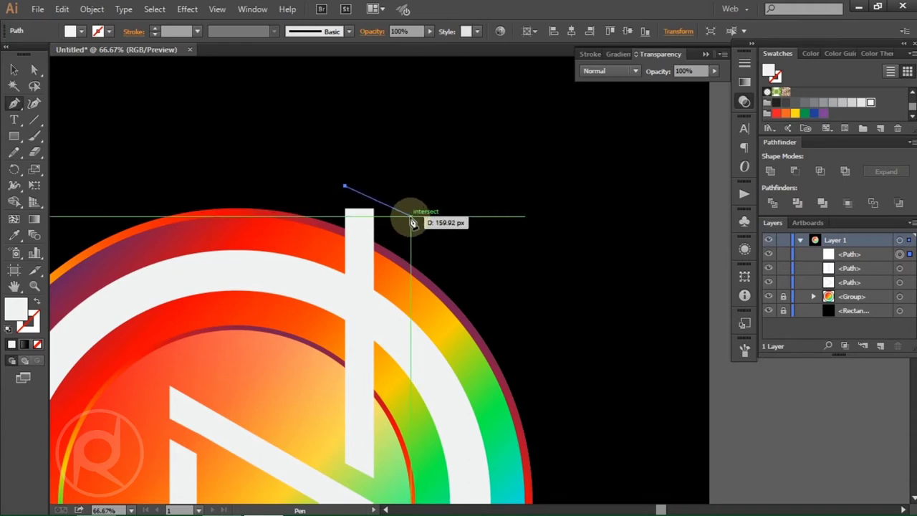
{"action": "left_click_drag", "start_coordinate": [410, 215], "coordinate": [440, 217]}
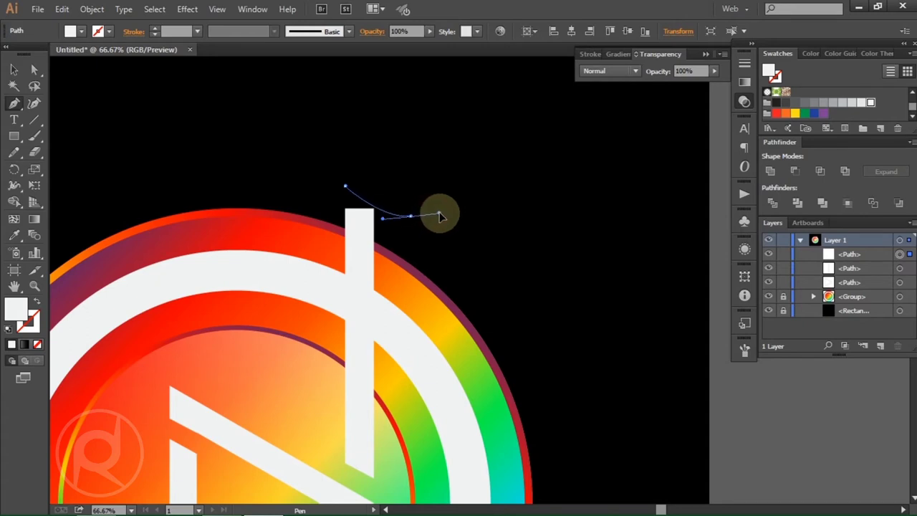
{"action": "mouse_move", "coordinate": [446, 252]}
{"action": "left_mouse_down"}
{"action": "mouse_move", "coordinate": [459, 276]}
{"action": "mouse_move", "coordinate": [413, 242]}
{"action": "mouse_move", "coordinate": [367, 236]}
{"action": "left_mouse_up"}
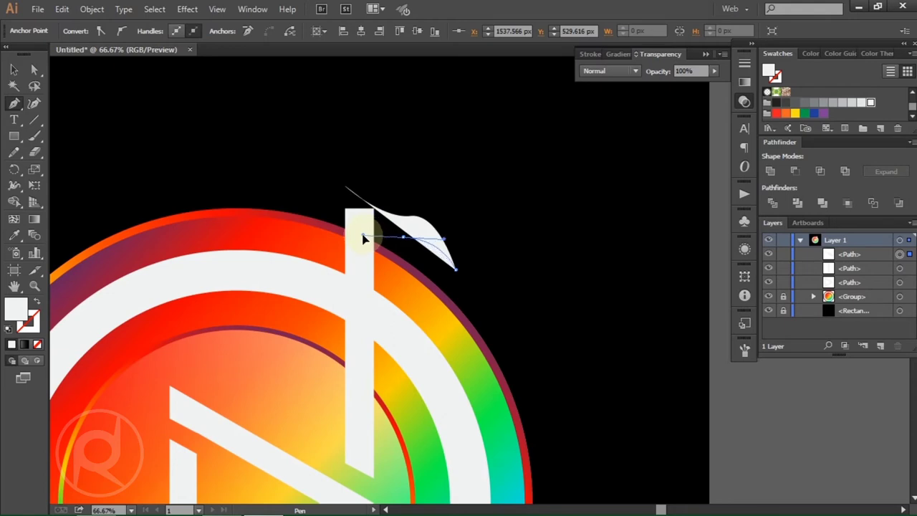
{"action": "left_click_drag", "start_coordinate": [364, 239], "coordinate": [350, 248]}
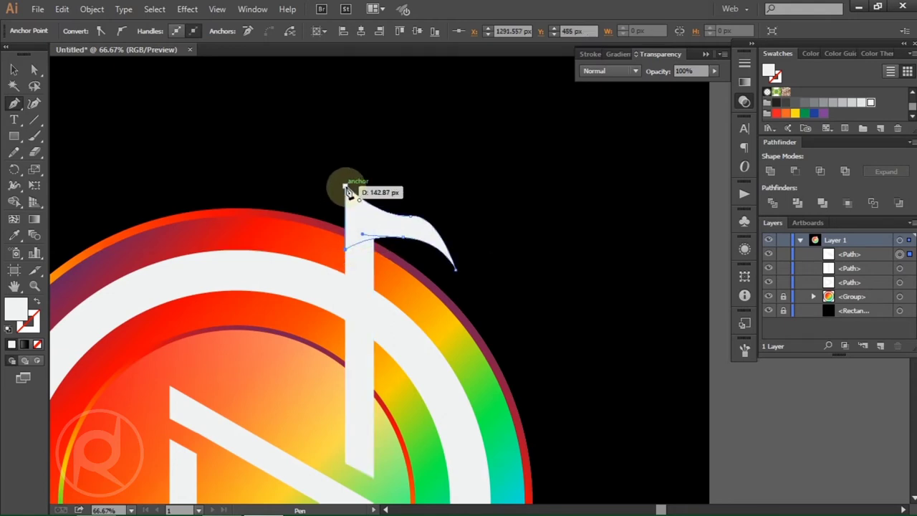
{"action": "left_click", "coordinate": [346, 189]}
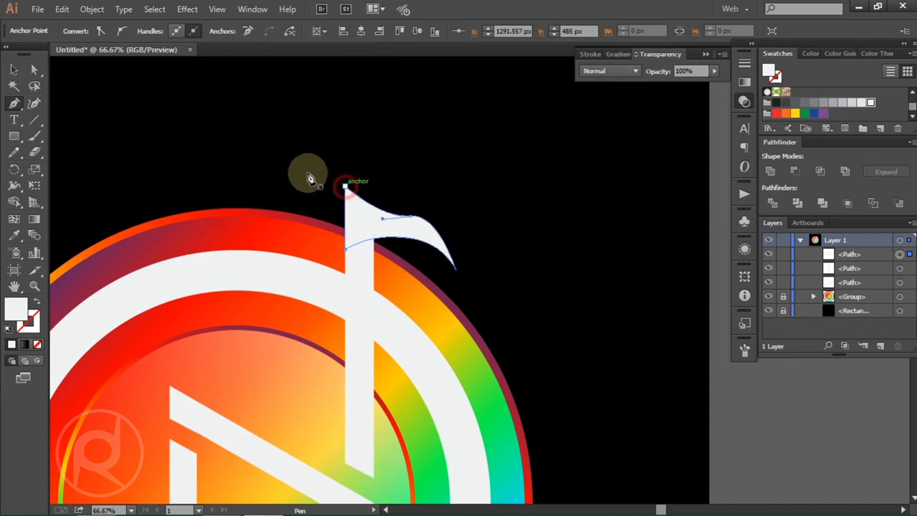
{"action": "left_click", "coordinate": [15, 68]}
{"action": "left_click", "coordinate": [338, 140]}
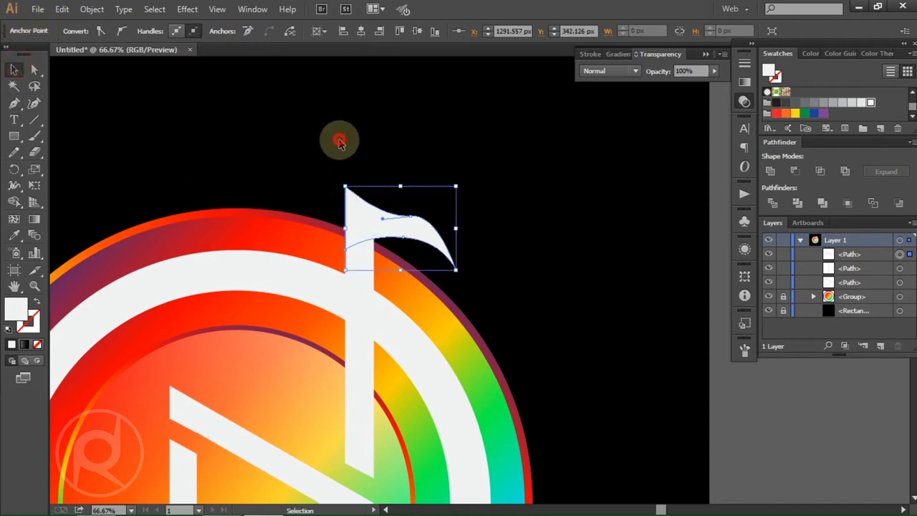
Shift an anchor on the flag's top curve and flatten the handle near its tip
{"action": "scroll", "coordinate": [341, 143], "scroll_direction": "down", "scroll_amount": 3}
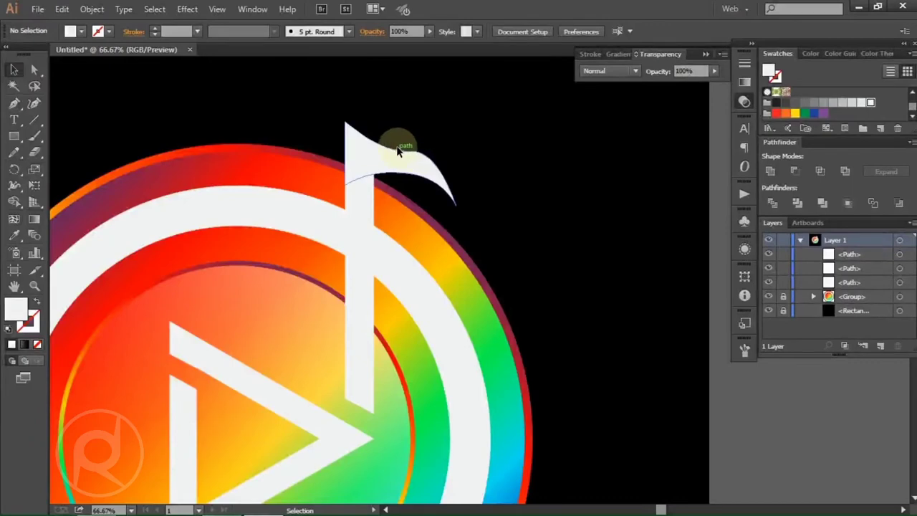
{"action": "scroll", "coordinate": [394, 140], "scroll_direction": "up", "scroll_amount": 1}
{"action": "scroll", "coordinate": [394, 139], "scroll_direction": "up", "scroll_amount": 2}
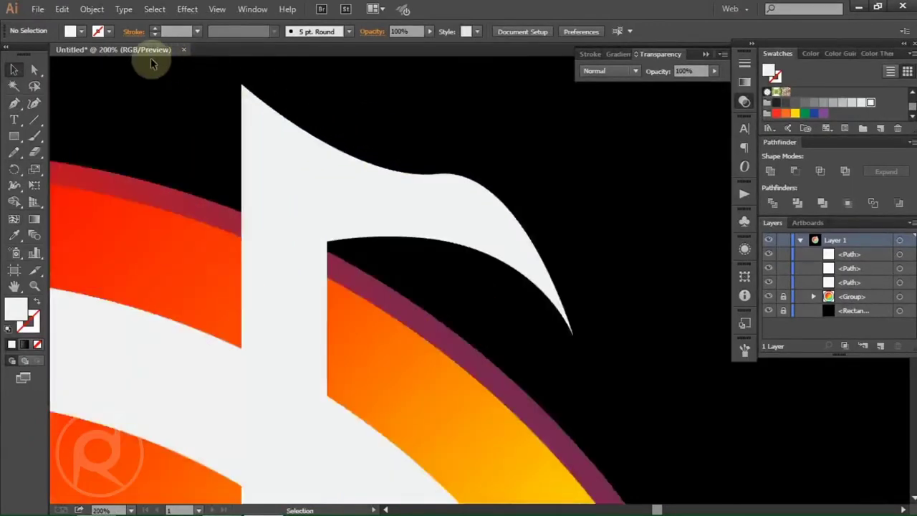
{"action": "left_click", "coordinate": [34, 69]}
{"action": "left_click", "coordinate": [322, 153]}
{"action": "left_click", "coordinate": [440, 177]}
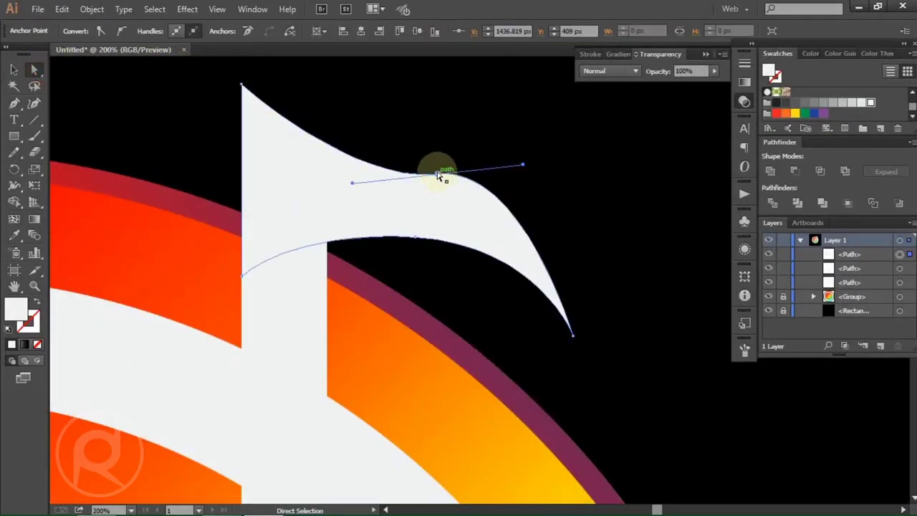
{"action": "left_click_drag", "start_coordinate": [439, 177], "coordinate": [434, 172]}
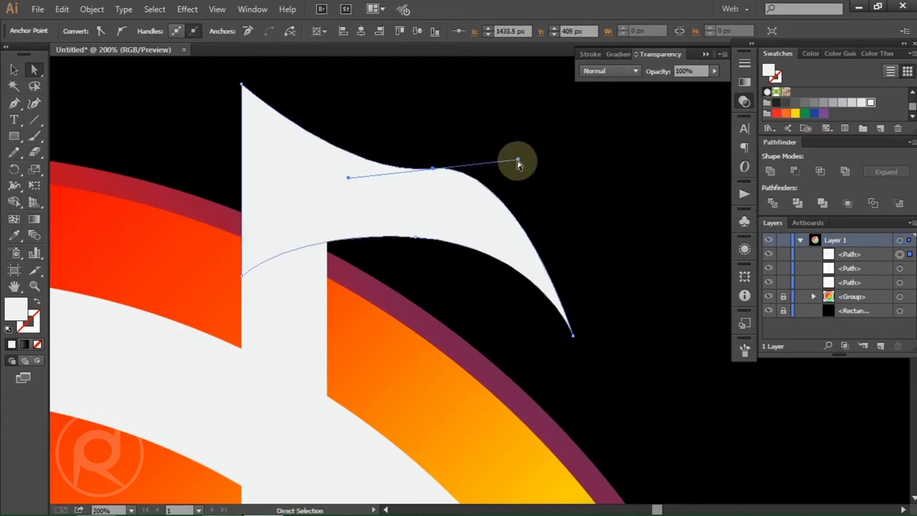
{"action": "left_click_drag", "start_coordinate": [518, 159], "coordinate": [494, 171]}
Raise the flag's top corner and sharpen its tip
{"action": "scroll", "coordinate": [359, 137], "scroll_direction": "up", "scroll_amount": 1}
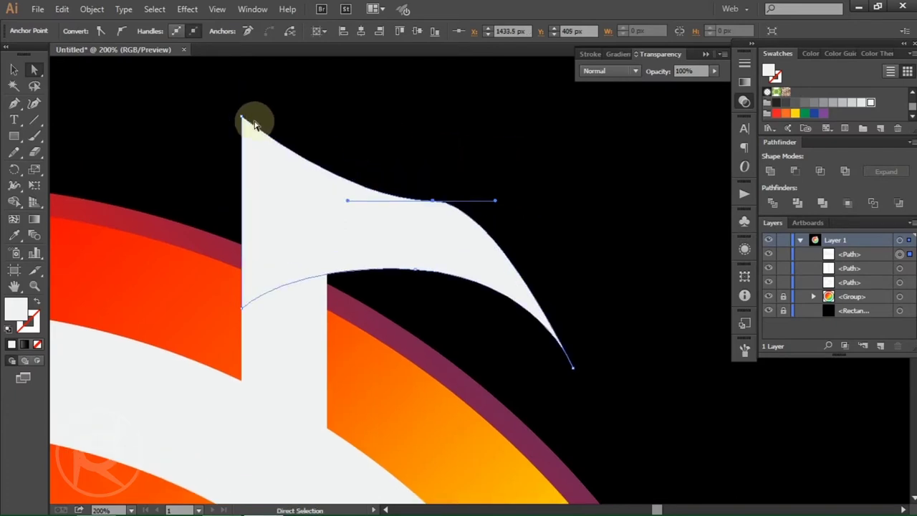
{"action": "left_click_drag", "start_coordinate": [241, 117], "coordinate": [243, 91]}
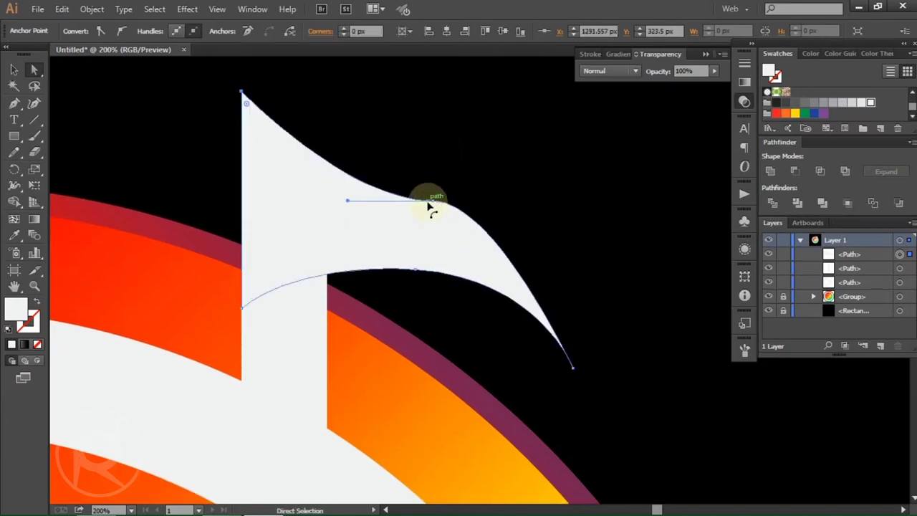
{"action": "left_click_drag", "start_coordinate": [432, 201], "coordinate": [521, 214]}
{"action": "left_click", "coordinate": [580, 252]}
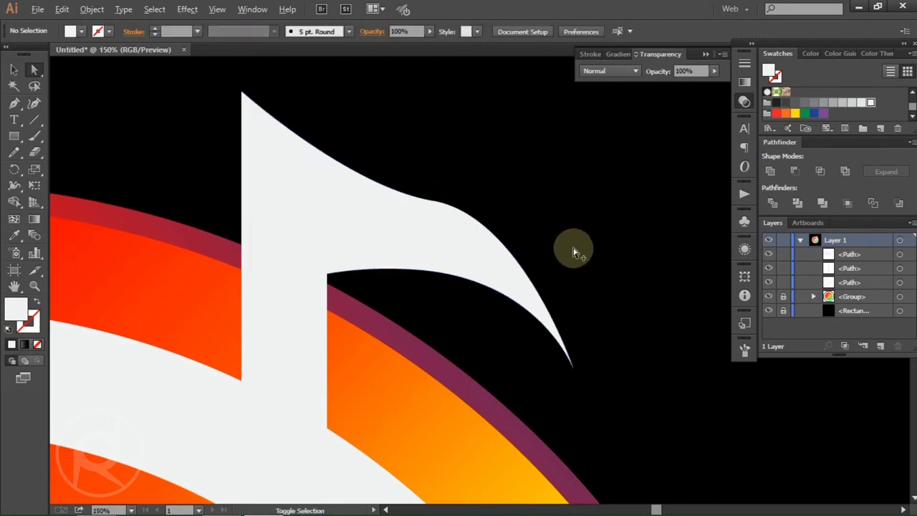
{"action": "scroll", "coordinate": [573, 251], "scroll_direction": "down", "scroll_amount": 3}
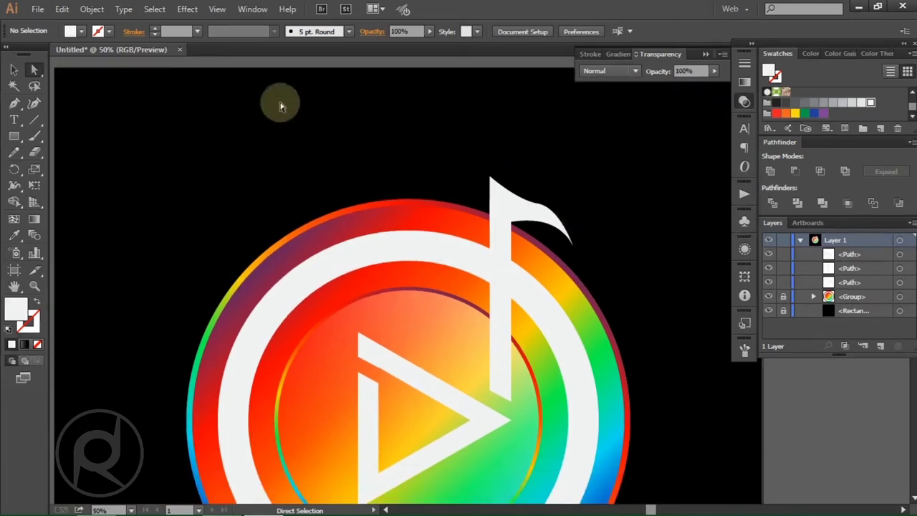
Unite the music note's flag and stem into a single shape with Pathfinder
{"action": "left_click", "coordinate": [14, 71]}
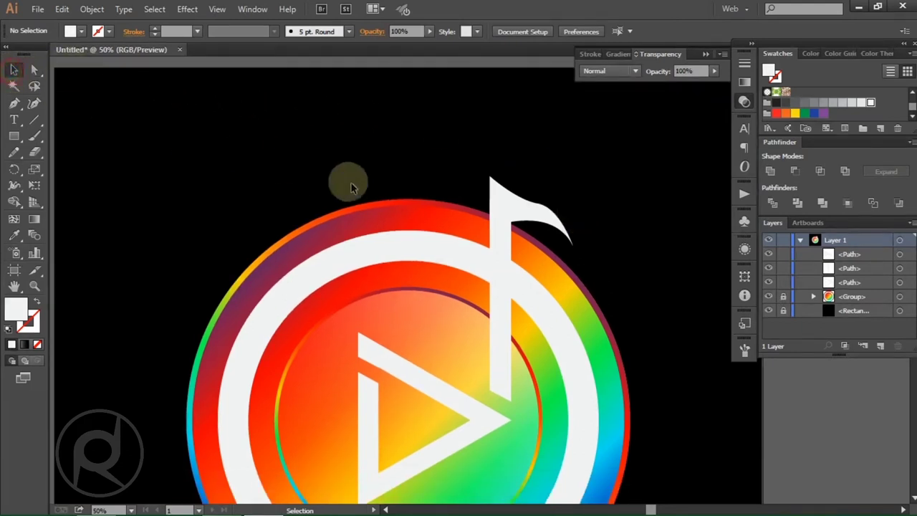
{"action": "left_click", "coordinate": [518, 207]}
{"action": "left_click", "coordinate": [504, 276], "text": "shift"}
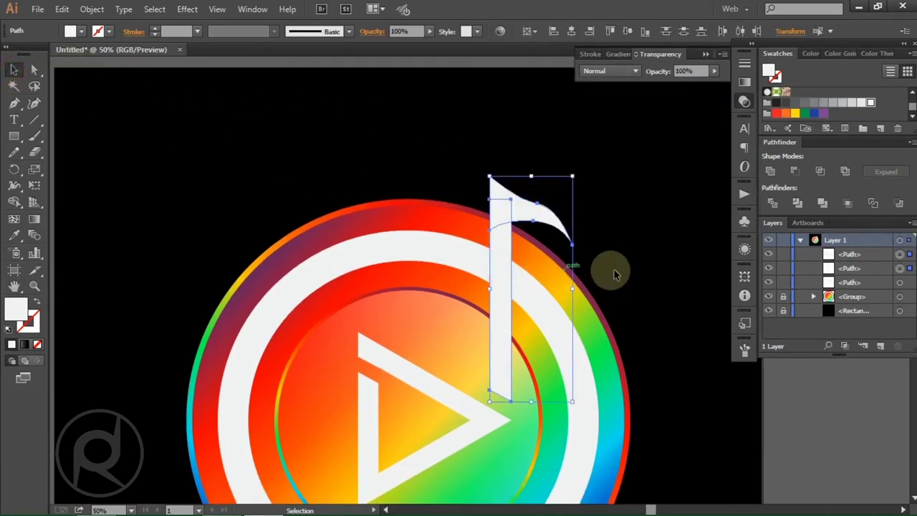
{"action": "left_click", "coordinate": [770, 171]}
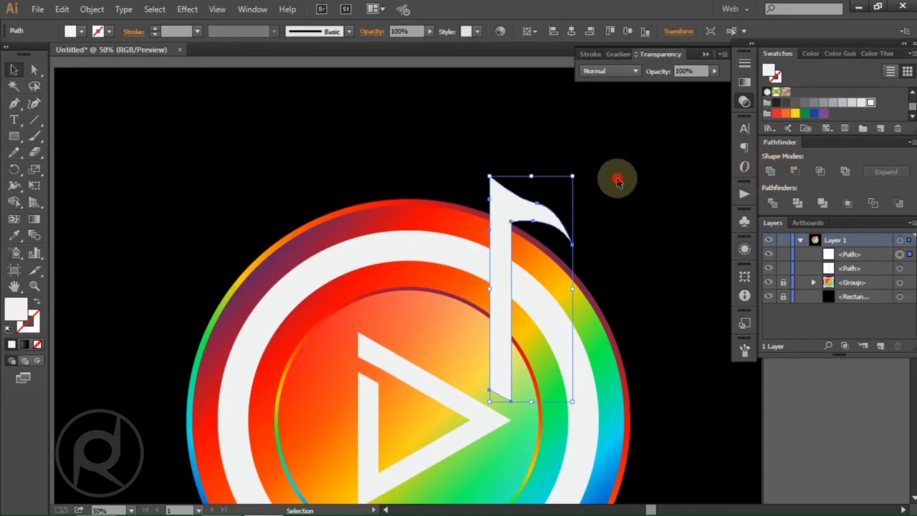
{"action": "left_click", "coordinate": [612, 180]}
Copy the white note, paste it in back, and lock the top note path
{"action": "left_click_drag", "start_coordinate": [620, 212], "coordinate": [508, 178]}
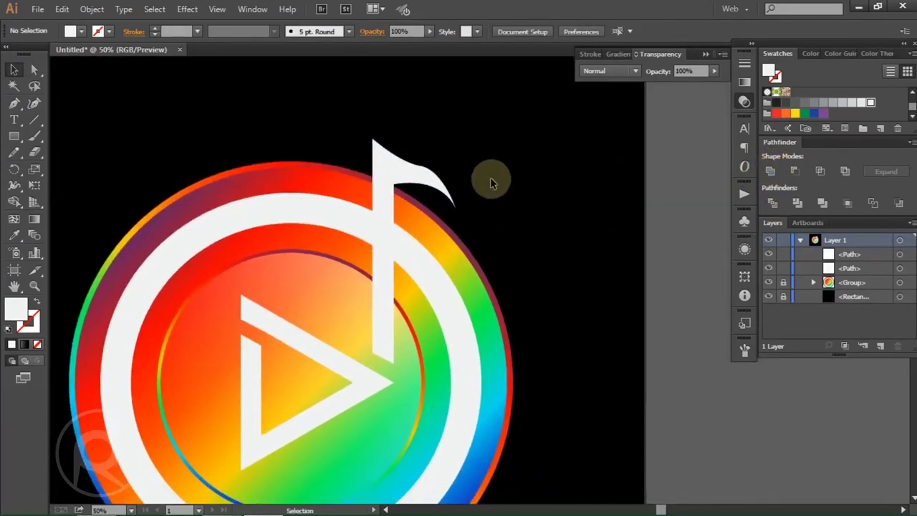
{"action": "left_click", "coordinate": [398, 175]}
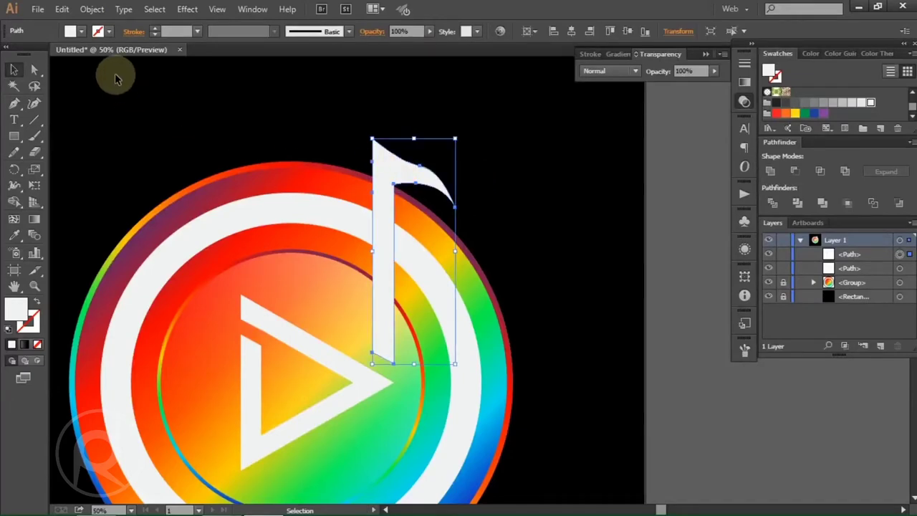
{"action": "left_click", "coordinate": [62, 9]}
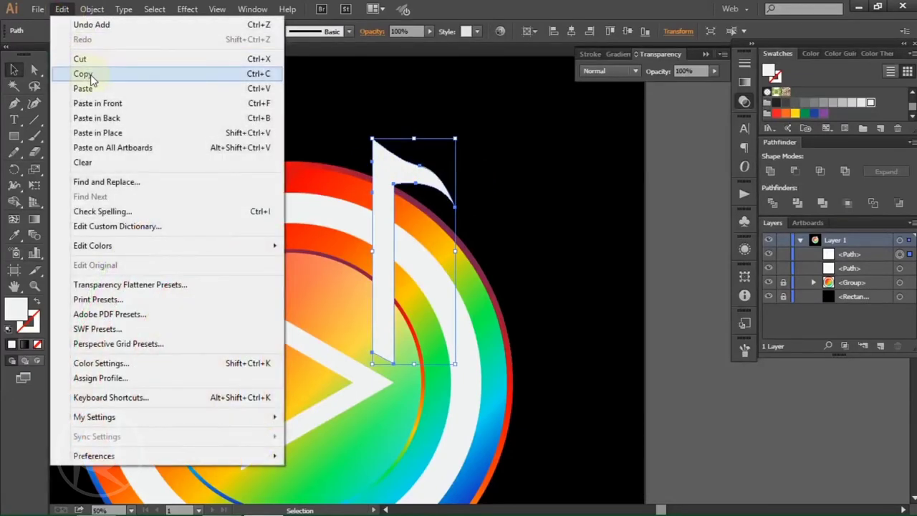
{"action": "left_click", "coordinate": [82, 74]}
{"action": "left_click", "coordinate": [62, 10]}
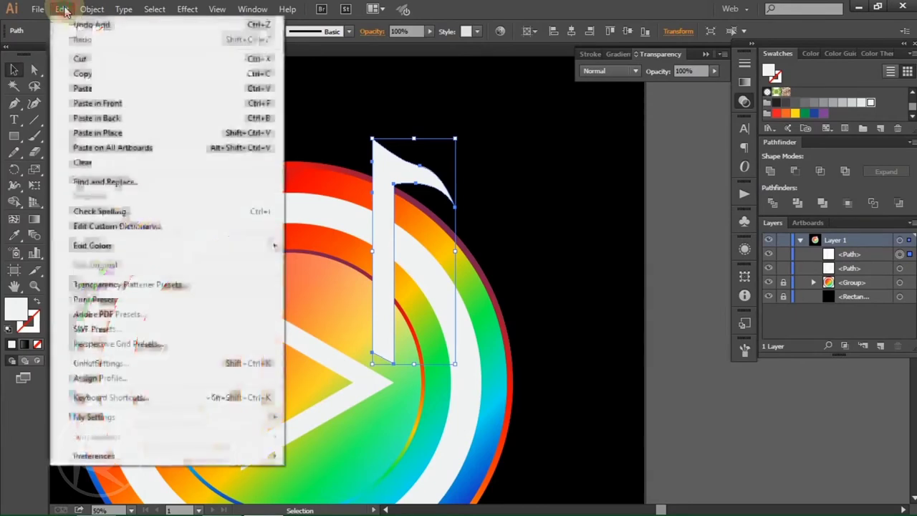
{"action": "left_click", "coordinate": [128, 119]}
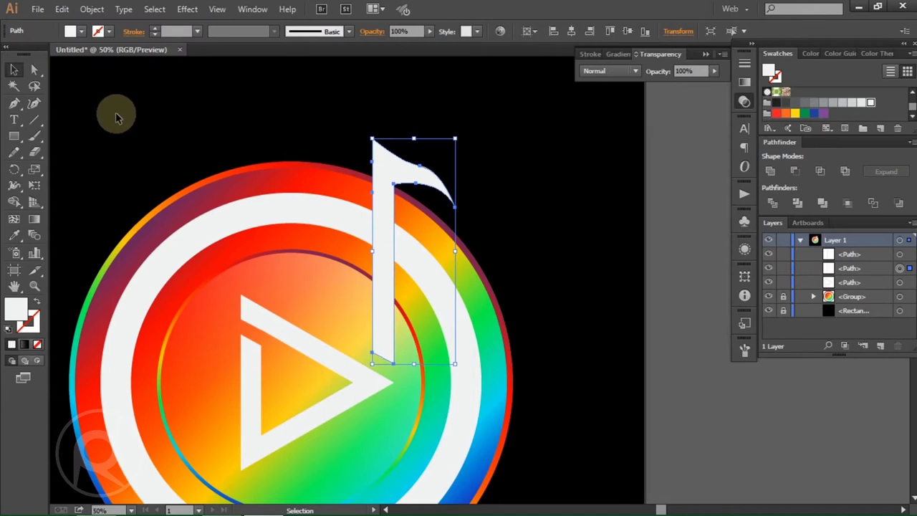
{"action": "left_click", "coordinate": [117, 116]}
{"action": "left_click", "coordinate": [783, 255]}
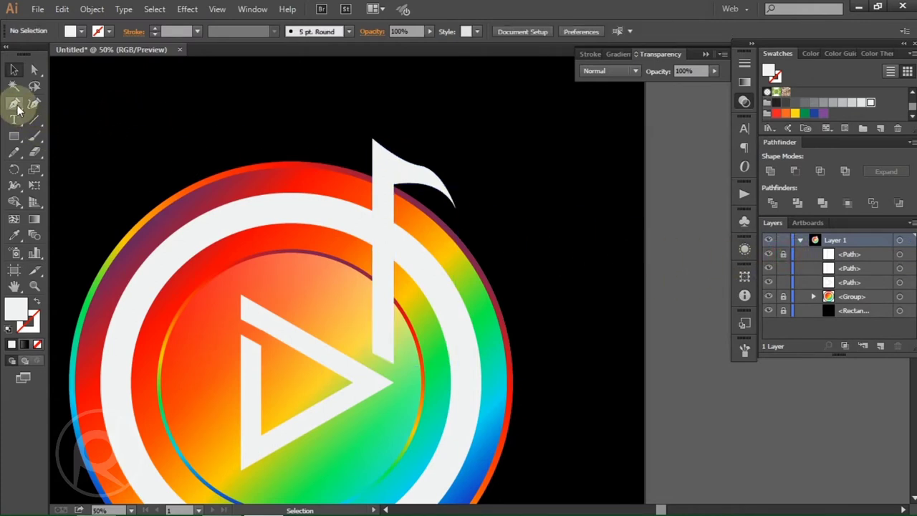
Pen-draw a closed cutting shape curving along the inner ring below the note
{"action": "left_click", "coordinate": [13, 136]}
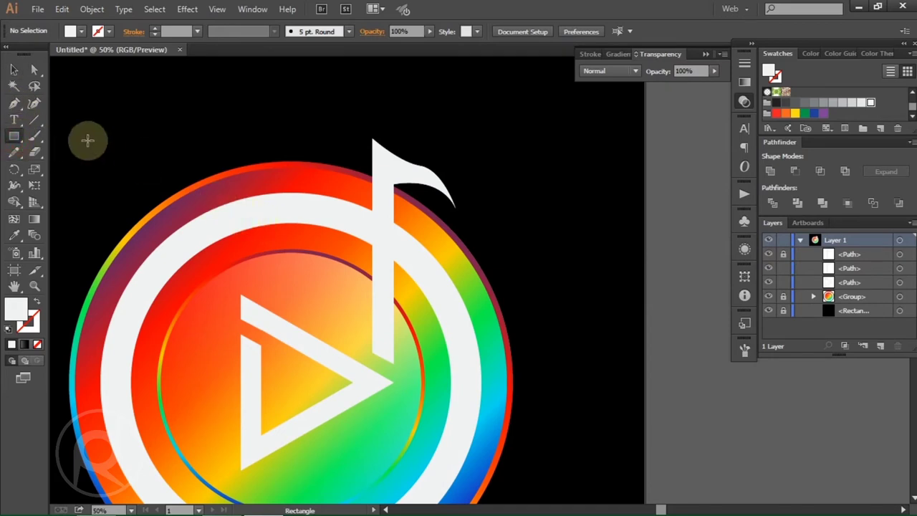
{"action": "left_click", "coordinate": [14, 103]}
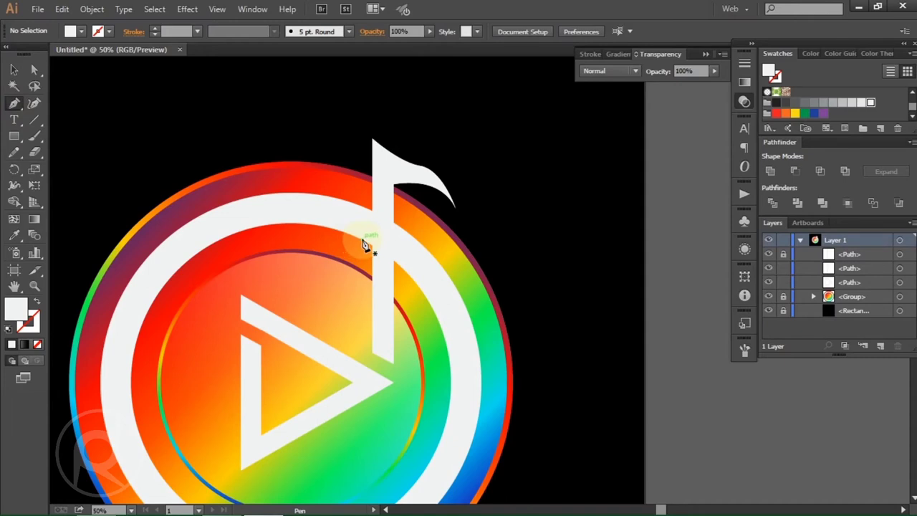
{"action": "left_click", "coordinate": [362, 240]}
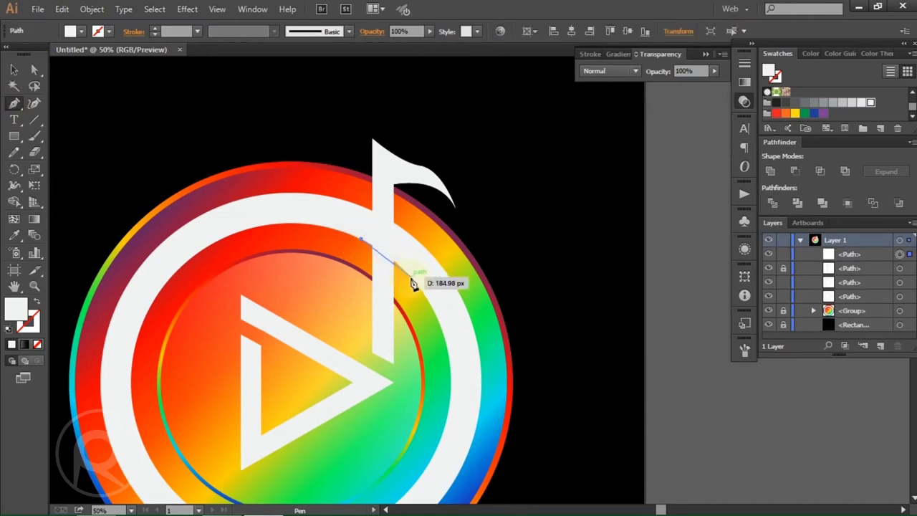
{"action": "left_click_drag", "start_coordinate": [417, 286], "coordinate": [439, 307]}
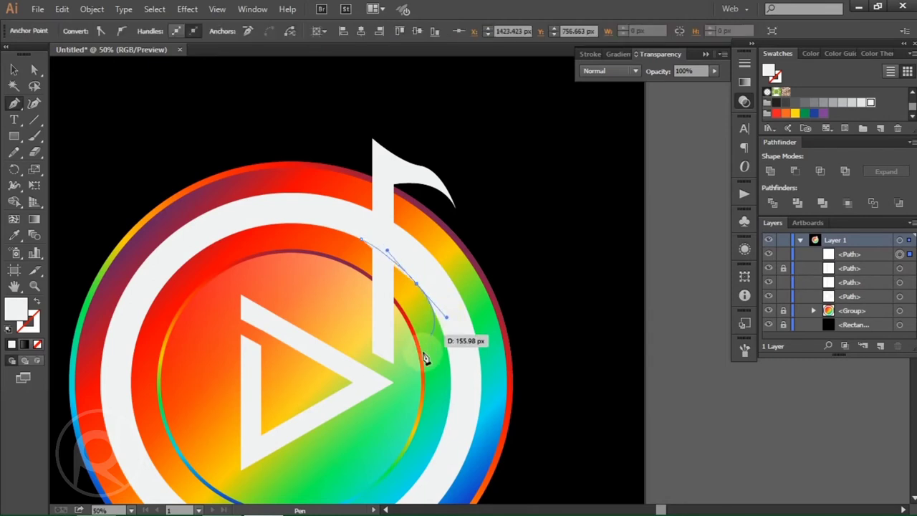
{"action": "left_click_drag", "start_coordinate": [417, 392], "coordinate": [373, 415]}
{"action": "left_click", "coordinate": [372, 407]}
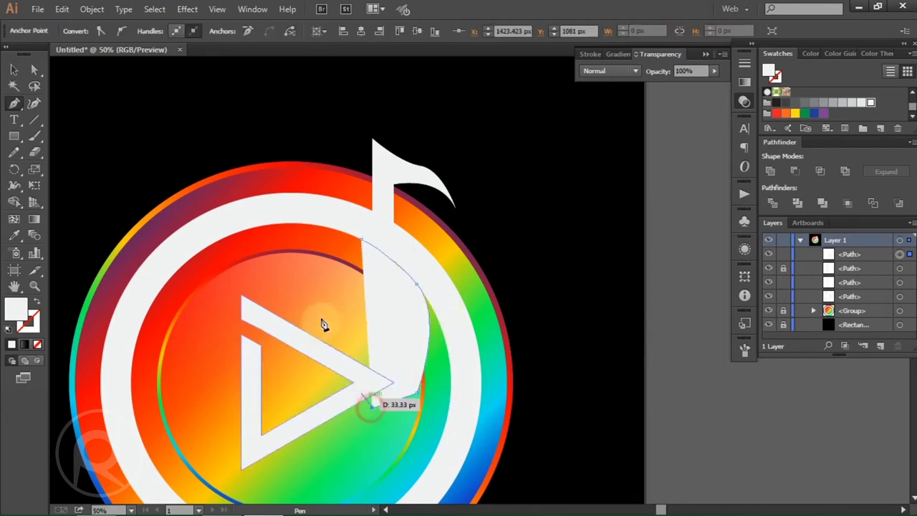
{"action": "left_click", "coordinate": [299, 253]}
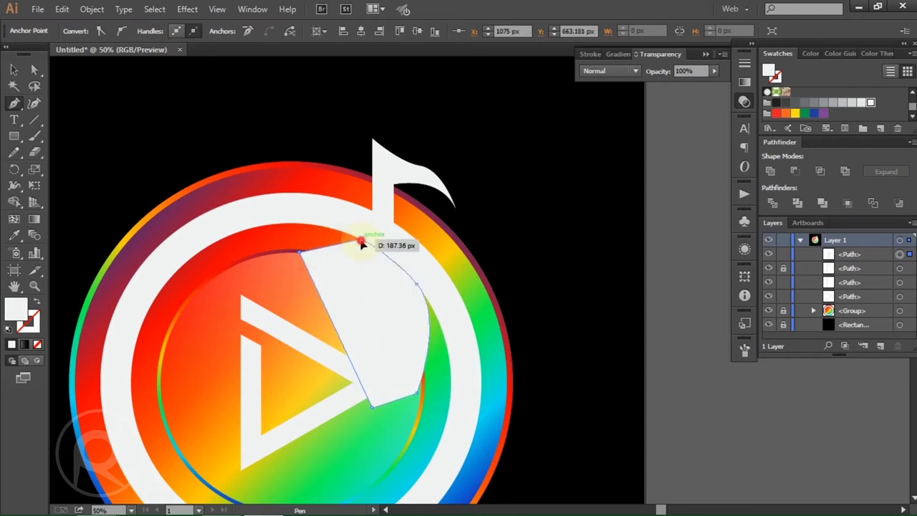
{"action": "left_click_drag", "start_coordinate": [364, 249], "coordinate": [361, 246]}
{"action": "left_click", "coordinate": [36, 70]}
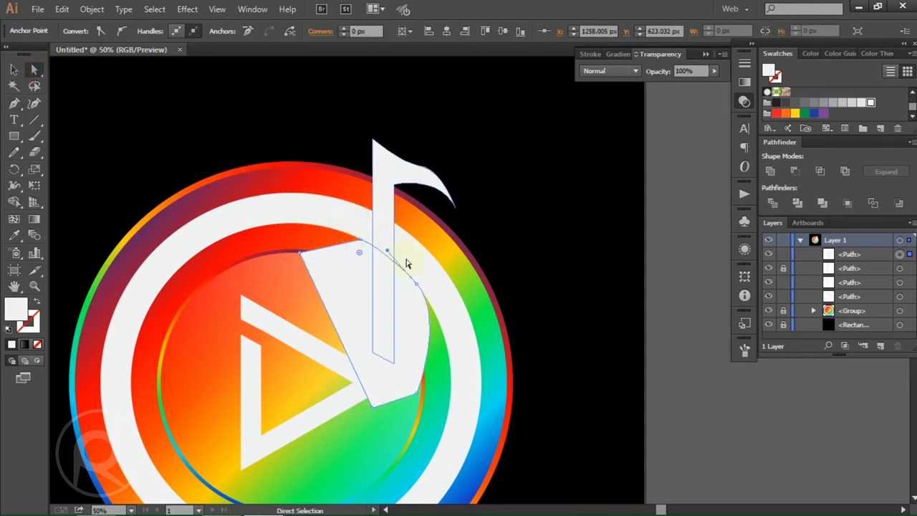
Bend the cutting shape to hug the ring, then Minus Front it from the duplicate note
{"action": "scroll", "coordinate": [406, 272], "scroll_direction": "up", "scroll_amount": 4}
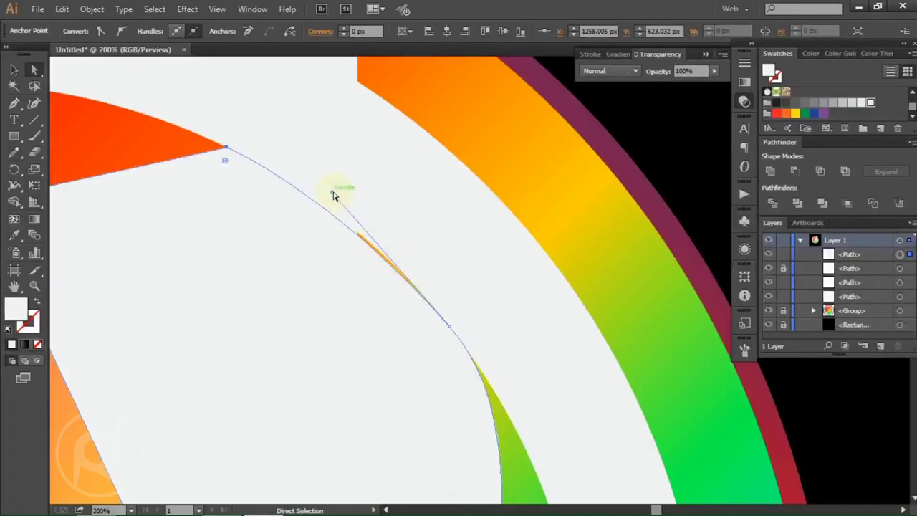
{"action": "left_click_drag", "start_coordinate": [333, 195], "coordinate": [328, 199]}
{"action": "left_click", "coordinate": [332, 195]}
{"action": "left_click_drag", "start_coordinate": [332, 189], "coordinate": [328, 183]}
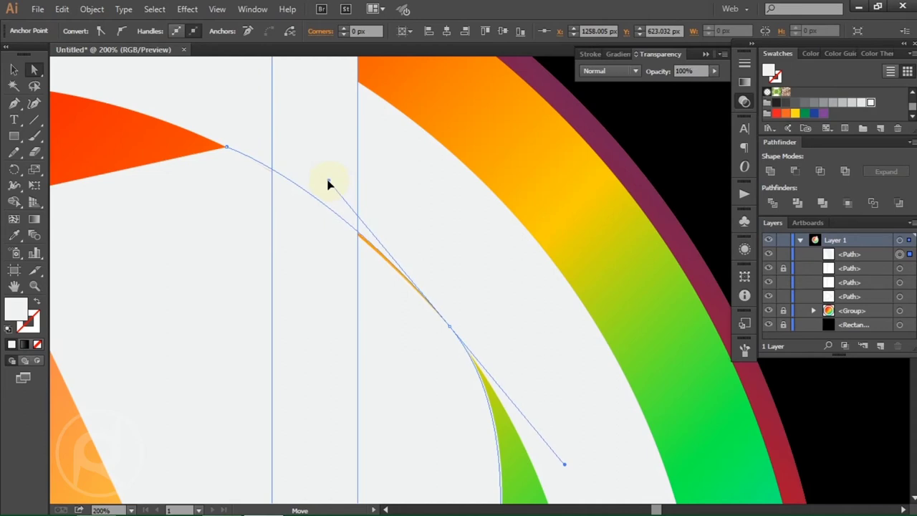
{"action": "scroll", "coordinate": [328, 185], "scroll_direction": "down", "scroll_amount": 4}
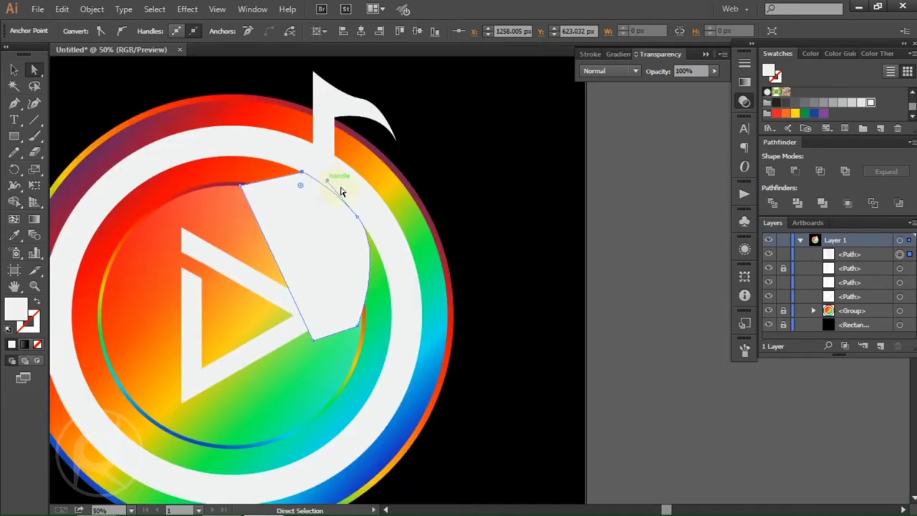
{"action": "left_click", "coordinate": [333, 177], "text": "shift"}
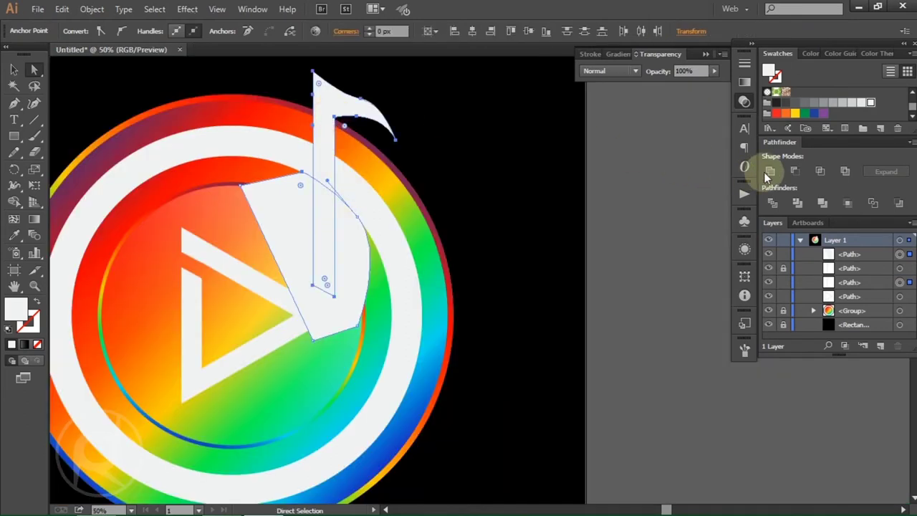
{"action": "left_click", "coordinate": [13, 69]}
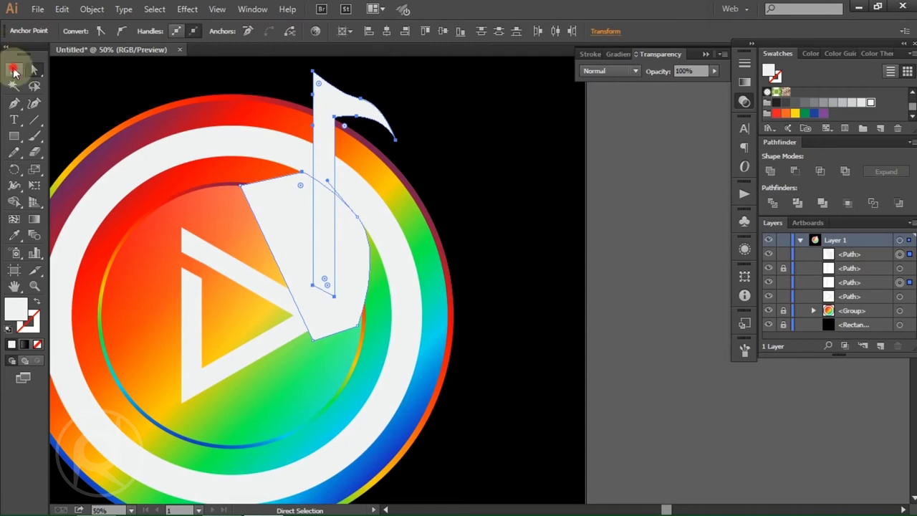
{"action": "left_click", "coordinate": [795, 172]}
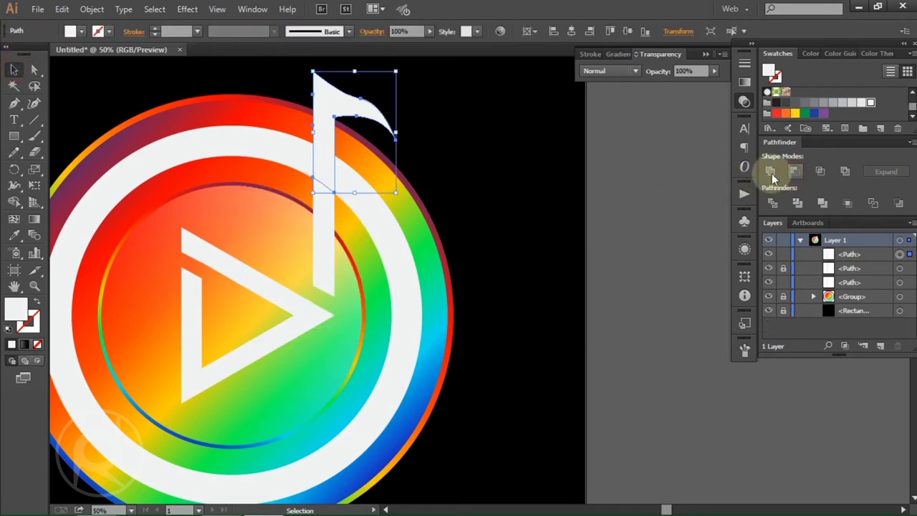
Apply a 10 px Offset Path to the trimmed note copy
{"action": "scroll", "coordinate": [614, 227], "scroll_direction": "up", "scroll_amount": 1}
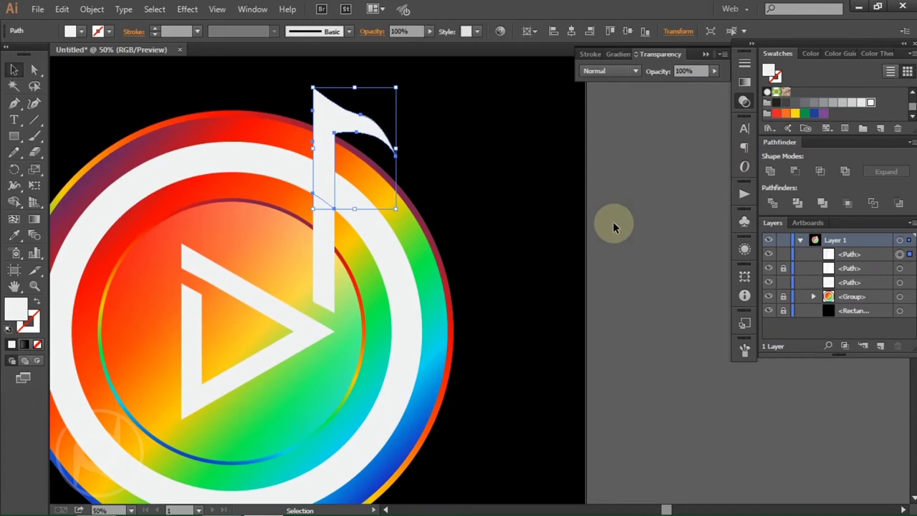
{"action": "left_click", "coordinate": [91, 10]}
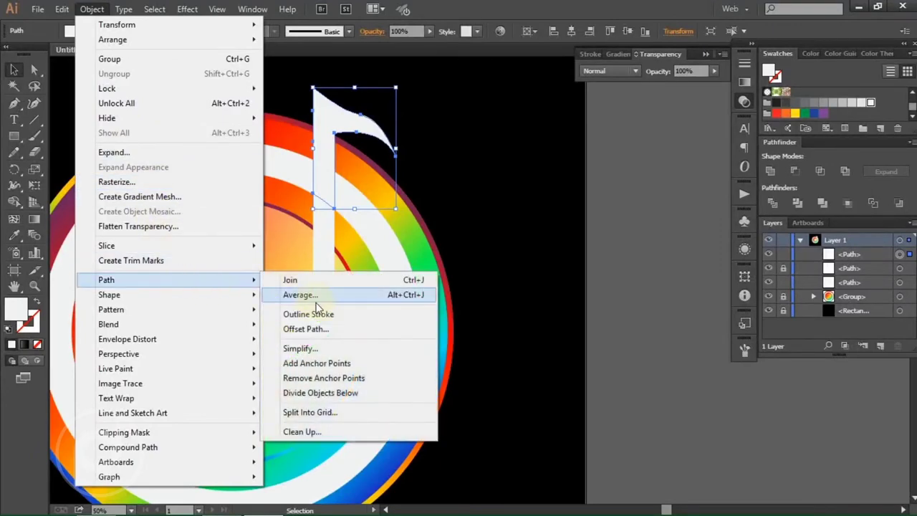
{"action": "mouse_move", "coordinate": [106, 279]}
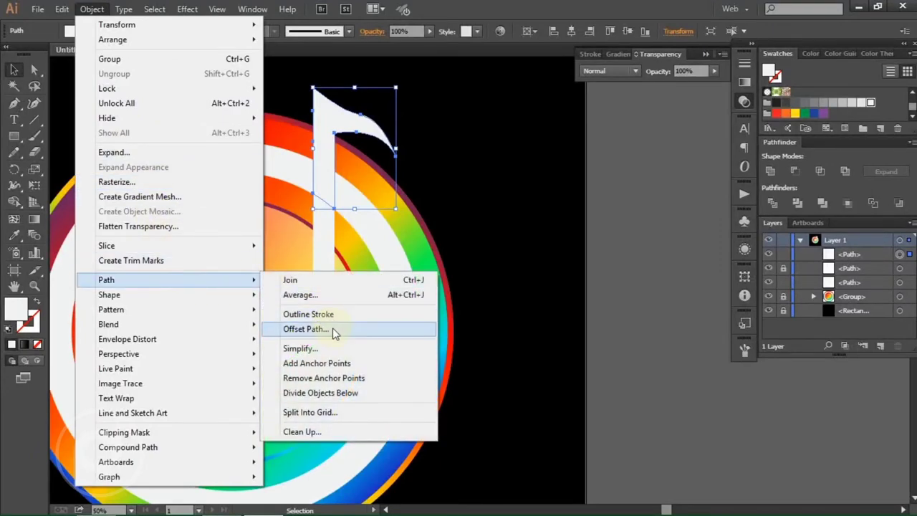
{"action": "left_click", "coordinate": [333, 331]}
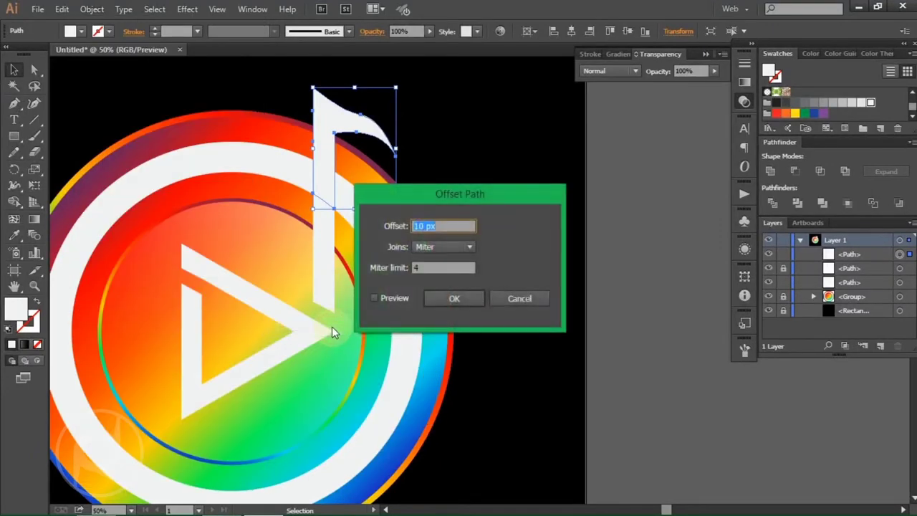
{"action": "left_click", "coordinate": [375, 299]}
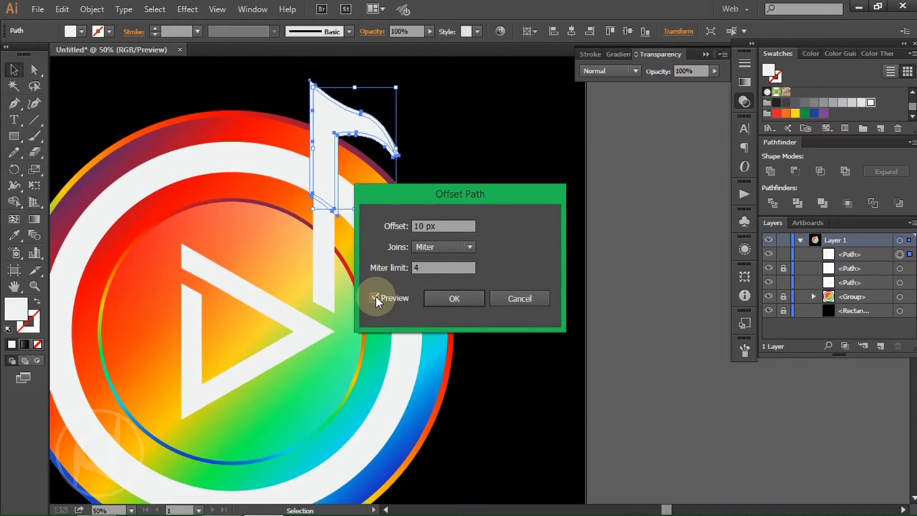
{"action": "left_click", "coordinate": [452, 298]}
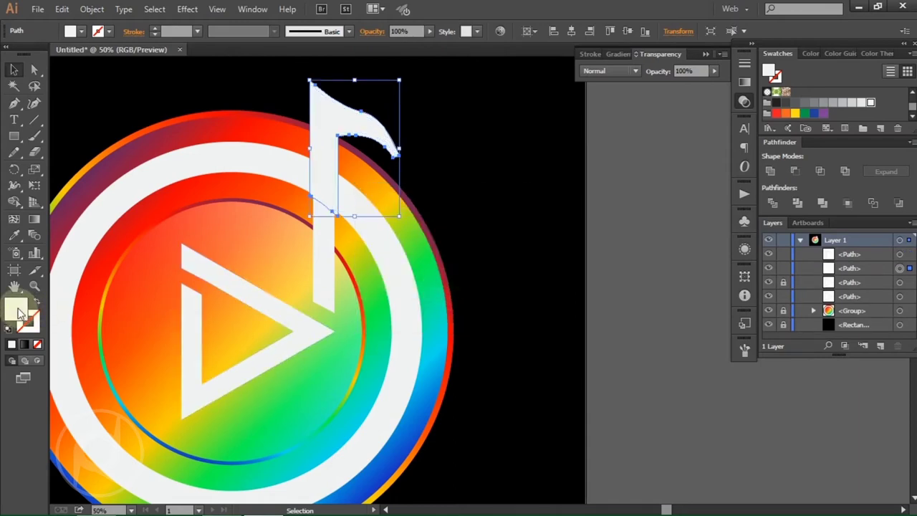
Fill the offset outline with near-black 020202
{"action": "double_click", "coordinate": [19, 313]}
{"action": "left_click", "coordinate": [296, 342]}
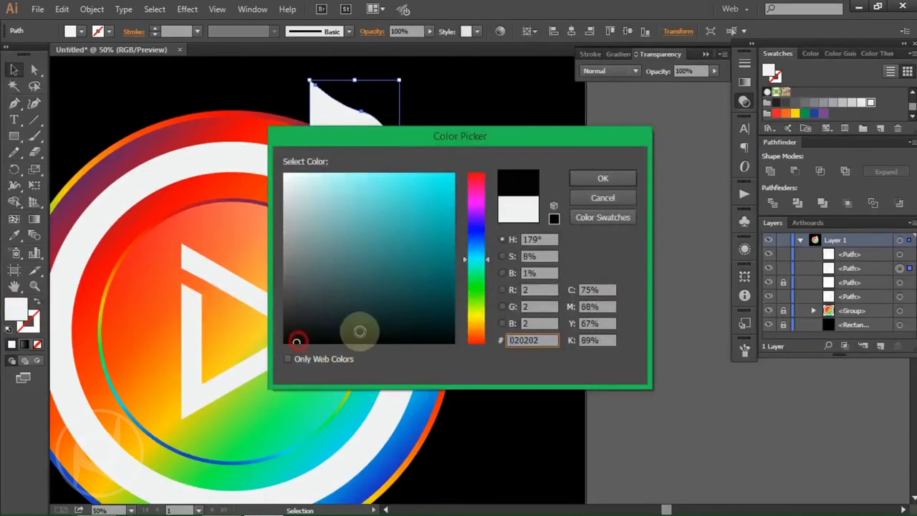
{"action": "left_click", "coordinate": [602, 179]}
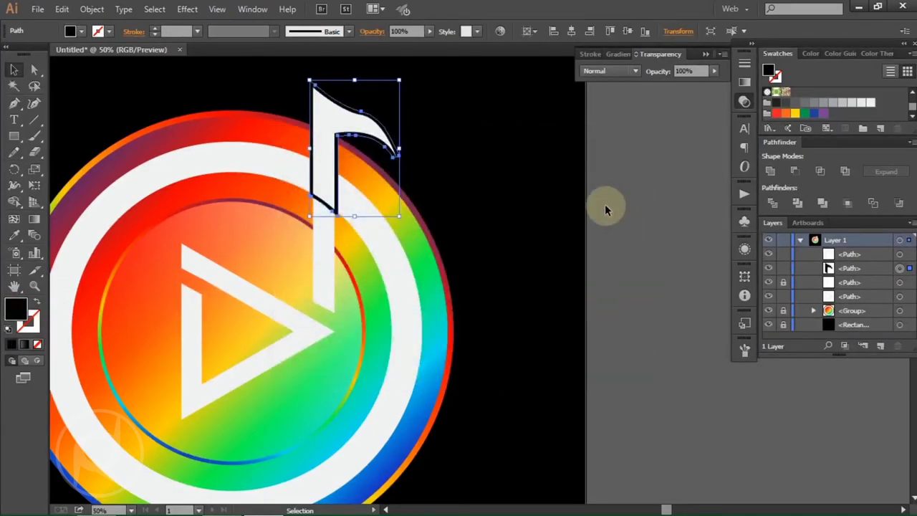
{"action": "left_click", "coordinate": [409, 179]}
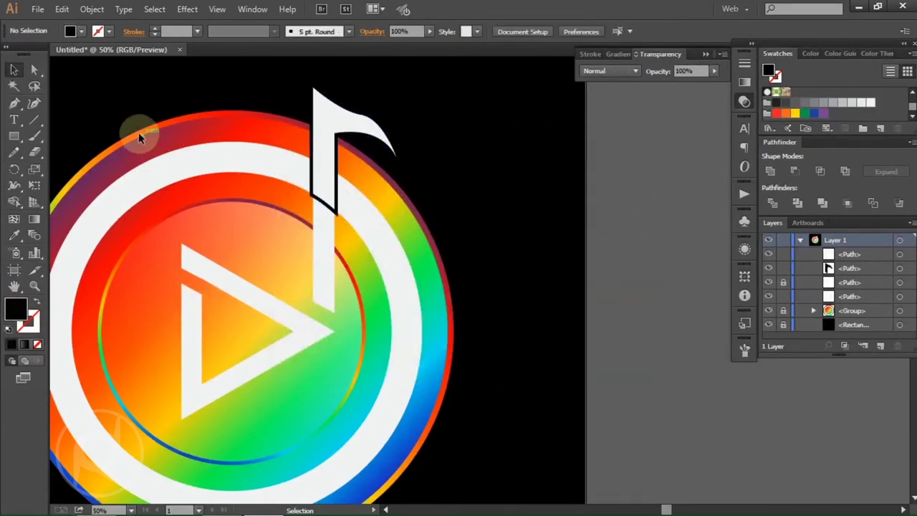
Pen-draw a curved blade shape along the ring at the base of the stem
{"action": "left_click", "coordinate": [14, 102]}
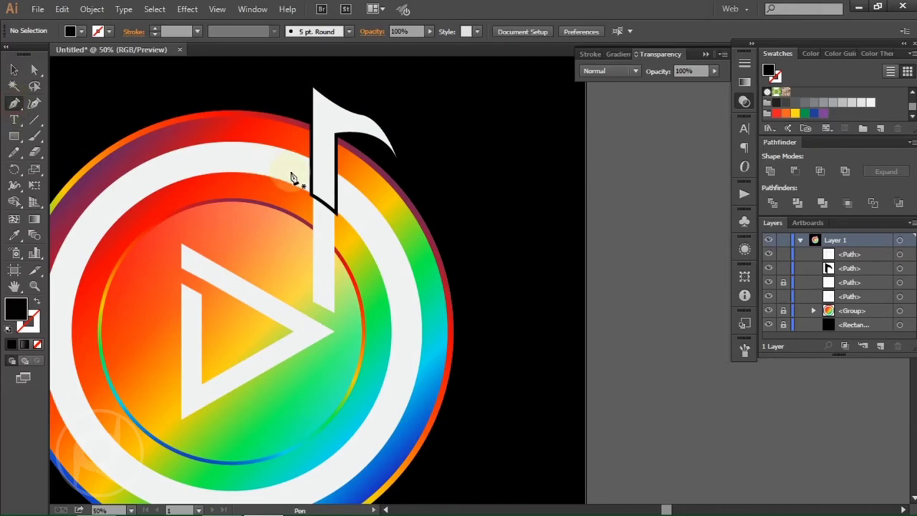
{"action": "scroll", "coordinate": [297, 189], "scroll_direction": "up", "scroll_amount": 2}
{"action": "scroll", "coordinate": [323, 202], "scroll_direction": "up", "scroll_amount": 2}
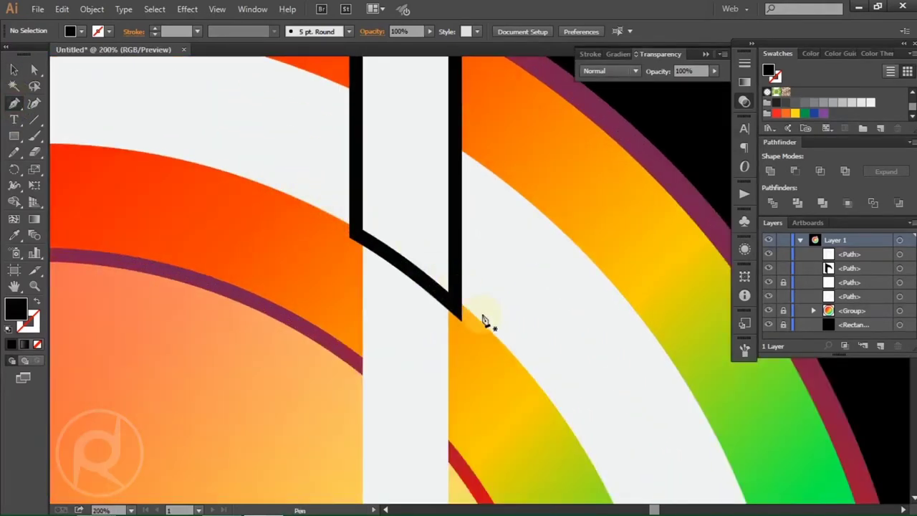
{"action": "left_click", "coordinate": [480, 321]}
{"action": "mouse_move", "coordinate": [305, 202]}
{"action": "left_mouse_down"}
{"action": "mouse_move", "coordinate": [257, 192]}
{"action": "mouse_move", "coordinate": [192, 154]}
{"action": "left_mouse_up"}
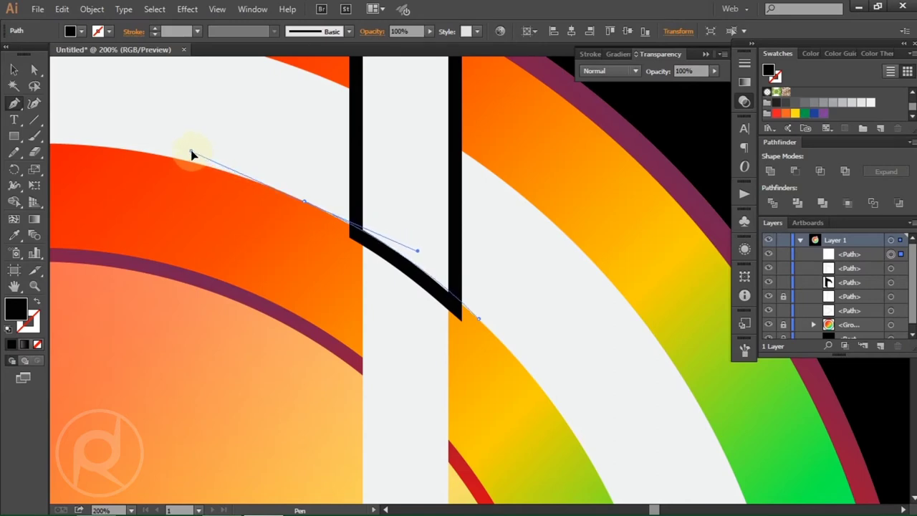
{"action": "left_click", "coordinate": [183, 215]}
{"action": "left_click", "coordinate": [240, 290]}
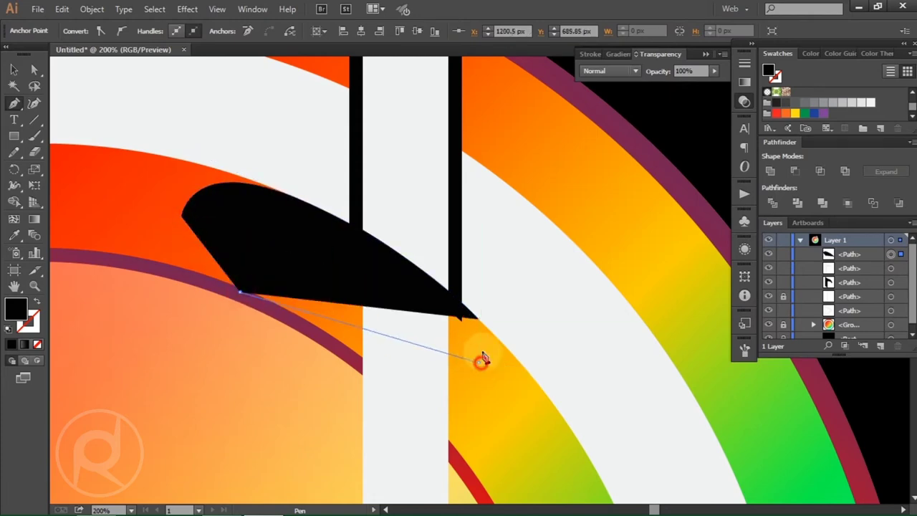
{"action": "left_click", "coordinate": [479, 362]}
{"action": "left_click", "coordinate": [479, 320]}
{"action": "left_click", "coordinate": [14, 69]}
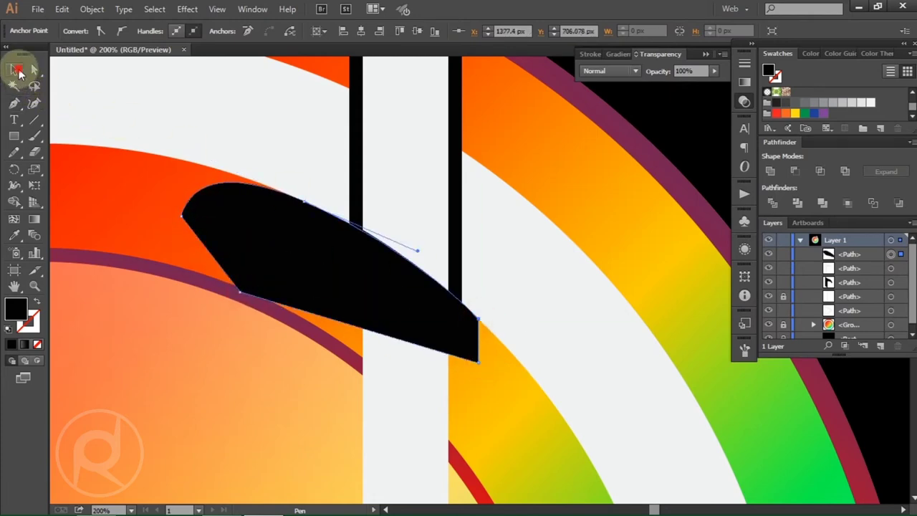
Minus Front the blade from the black bar and move the trimmed outline lower in the stack
{"action": "left_click", "coordinate": [461, 132]}
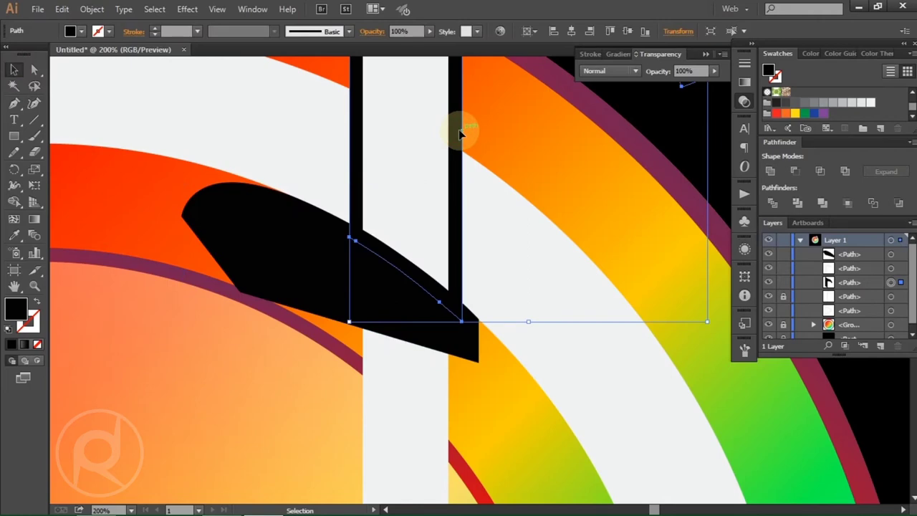
{"action": "scroll", "coordinate": [542, 239], "scroll_direction": "down", "scroll_amount": 1, "text": "alt"}
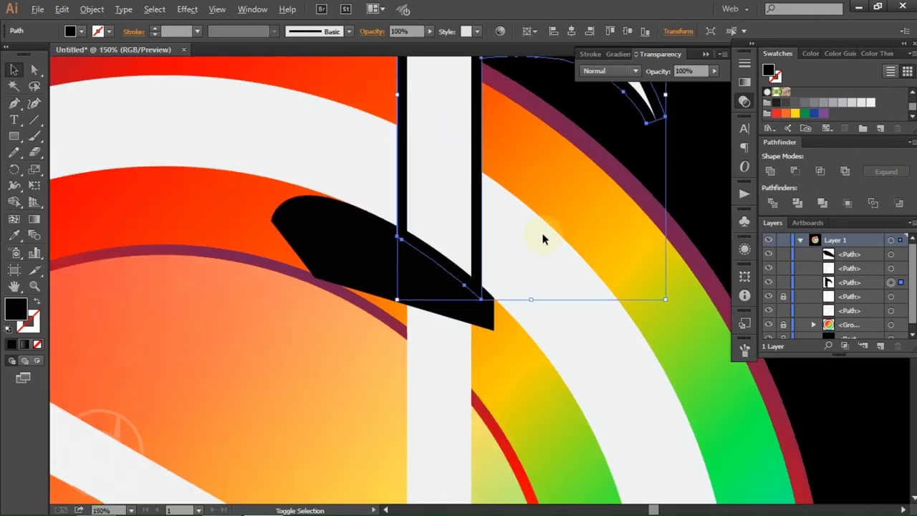
{"action": "left_click", "coordinate": [477, 314], "text": "shift"}
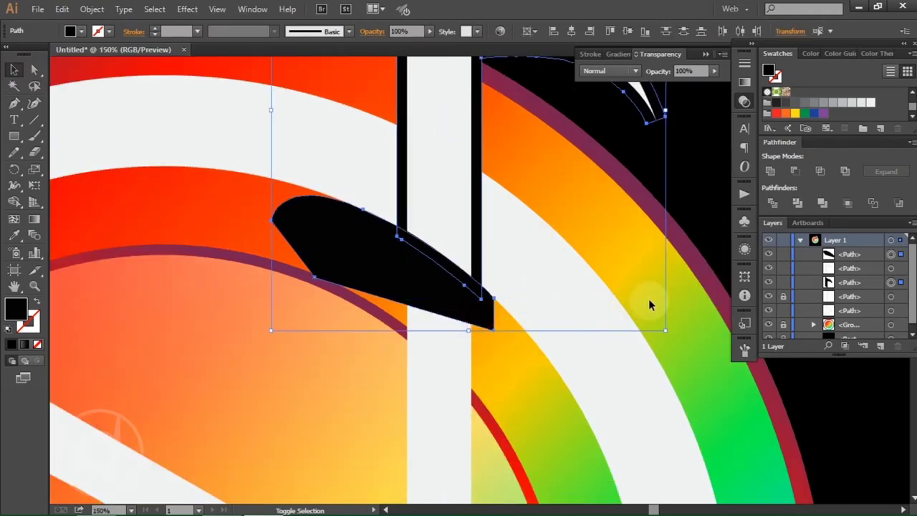
{"action": "left_click", "coordinate": [795, 172]}
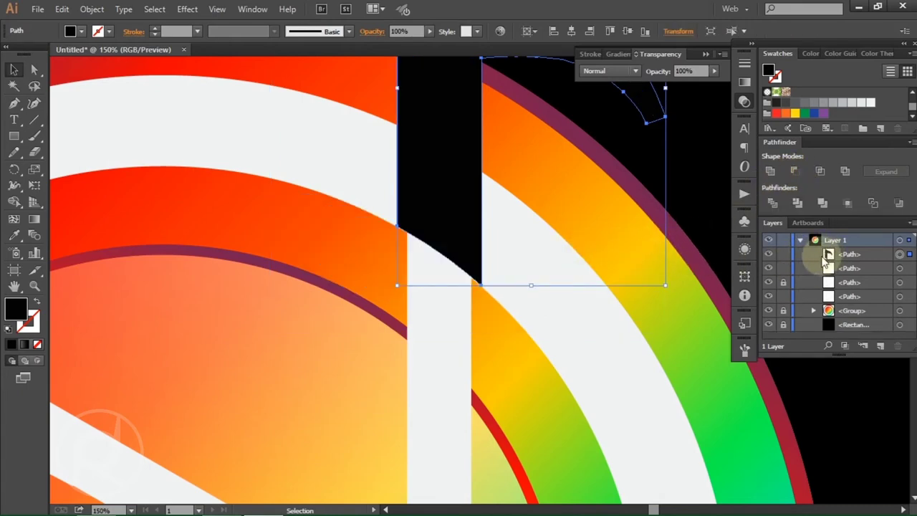
{"action": "left_click_drag", "start_coordinate": [855, 260], "coordinate": [851, 287]}
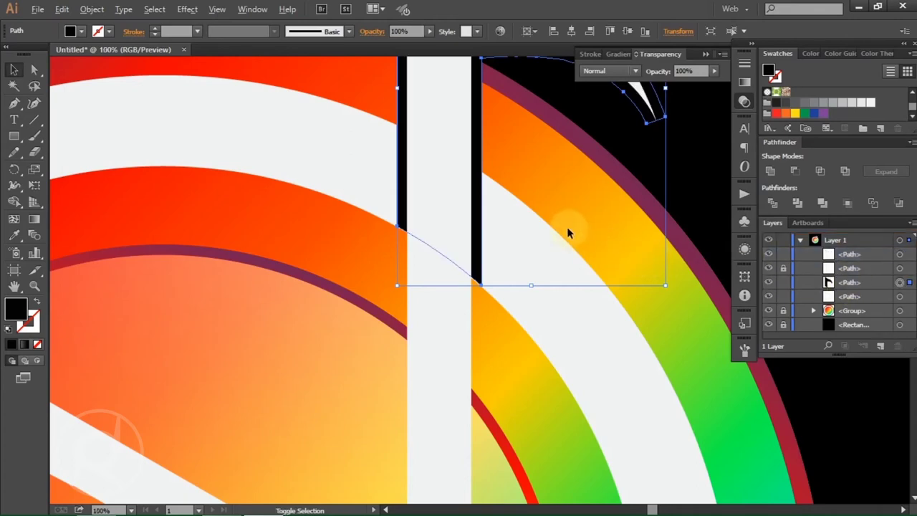
{"action": "scroll", "coordinate": [567, 227], "scroll_direction": "down", "scroll_amount": 1}
{"action": "scroll", "coordinate": [566, 227], "scroll_direction": "down", "scroll_amount": 1}
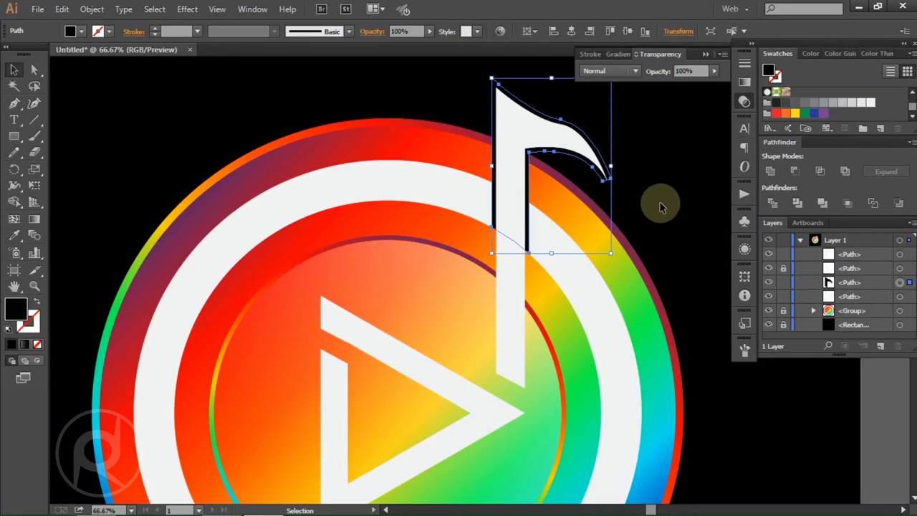
Pen-draw a shape following the ring's outer curve and enclosing the flag area above it
{"action": "left_click_drag", "start_coordinate": [14, 102], "coordinate": [47, 102]}
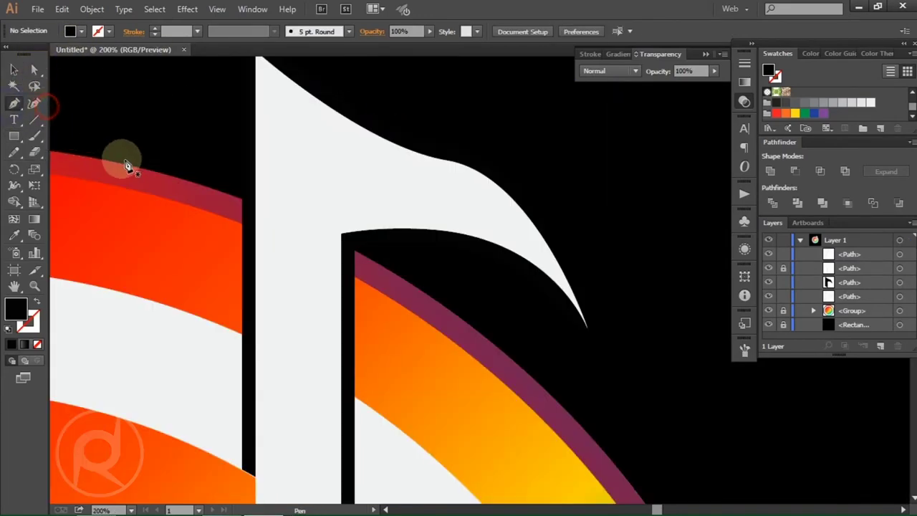
{"action": "left_click", "coordinate": [170, 176]}
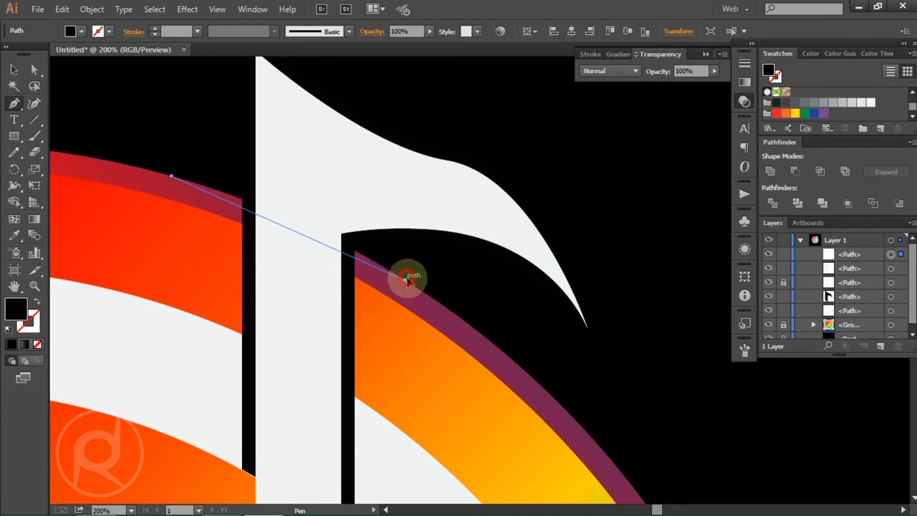
{"action": "left_click", "coordinate": [348, 243]}
{"action": "left_click", "coordinate": [405, 279]}
{"action": "left_click_drag", "start_coordinate": [462, 324], "coordinate": [481, 343]}
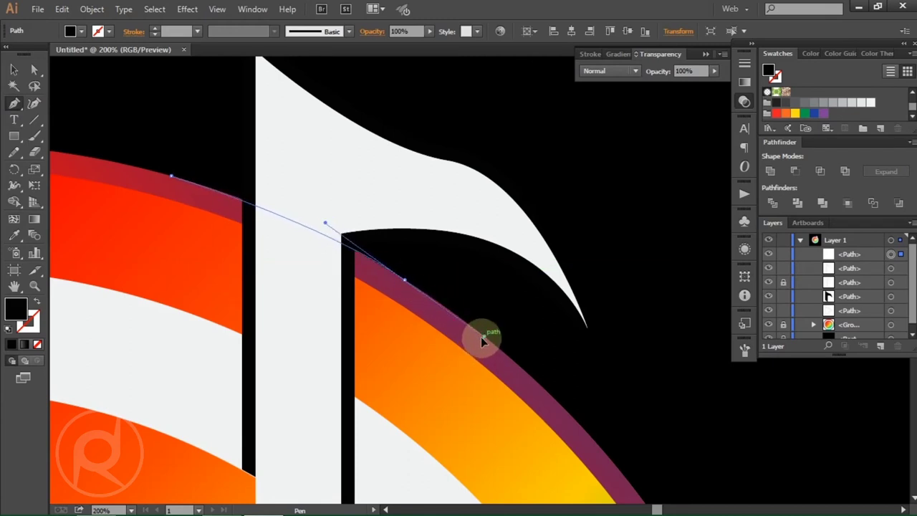
{"action": "left_click_drag", "start_coordinate": [481, 343], "coordinate": [523, 362]}
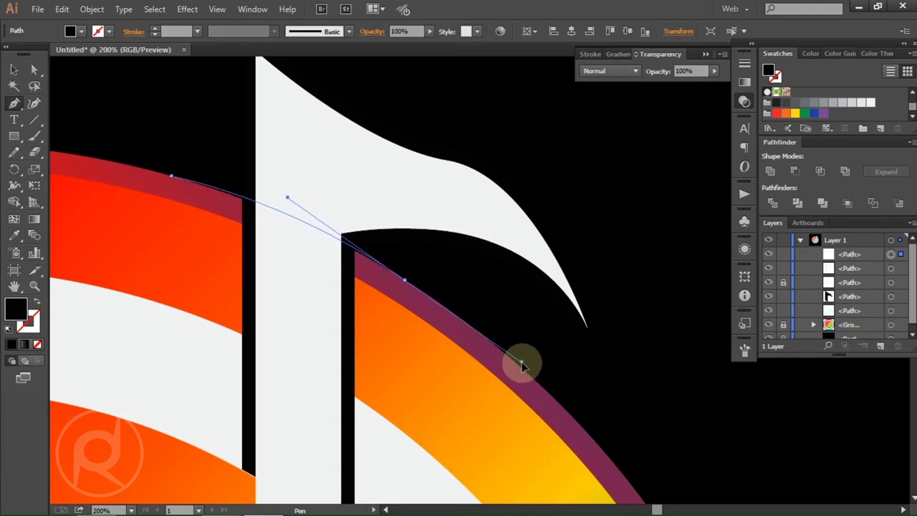
{"action": "left_click_drag", "start_coordinate": [524, 361], "coordinate": [532, 352]}
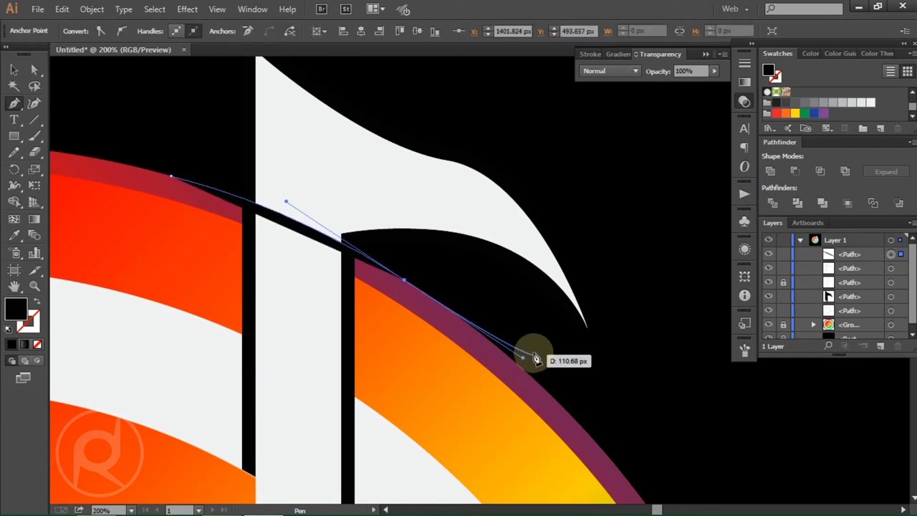
{"action": "left_click_drag", "start_coordinate": [649, 366], "coordinate": [648, 152]}
{"action": "left_click", "coordinate": [648, 152]}
{"action": "scroll", "coordinate": [502, 136], "scroll_direction": "up", "scroll_amount": 3}
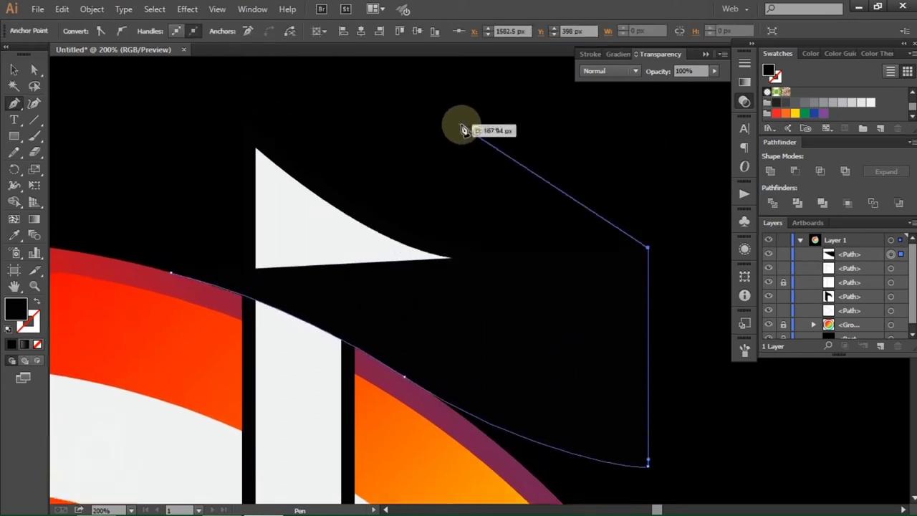
{"action": "left_click", "coordinate": [339, 95]}
{"action": "left_click", "coordinate": [198, 102]}
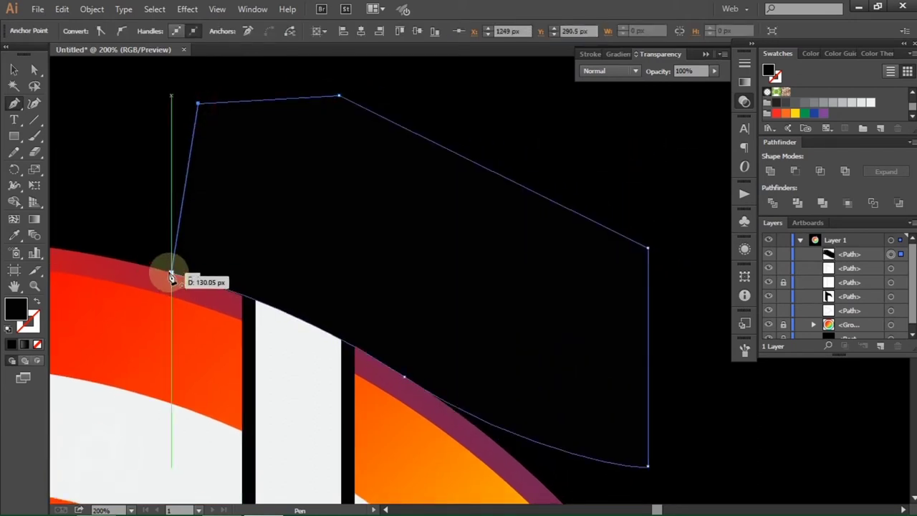
{"action": "left_click", "coordinate": [171, 273]}
Reorder the shape, Minus Front it from the black outline, and zoom out to the whole artboard
{"action": "left_click", "coordinate": [12, 69]}
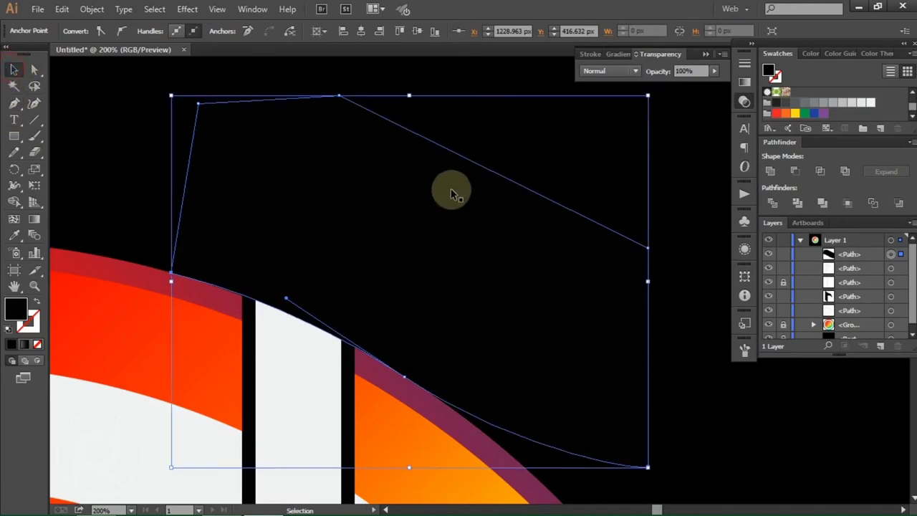
{"action": "left_click_drag", "start_coordinate": [850, 256], "coordinate": [854, 297]}
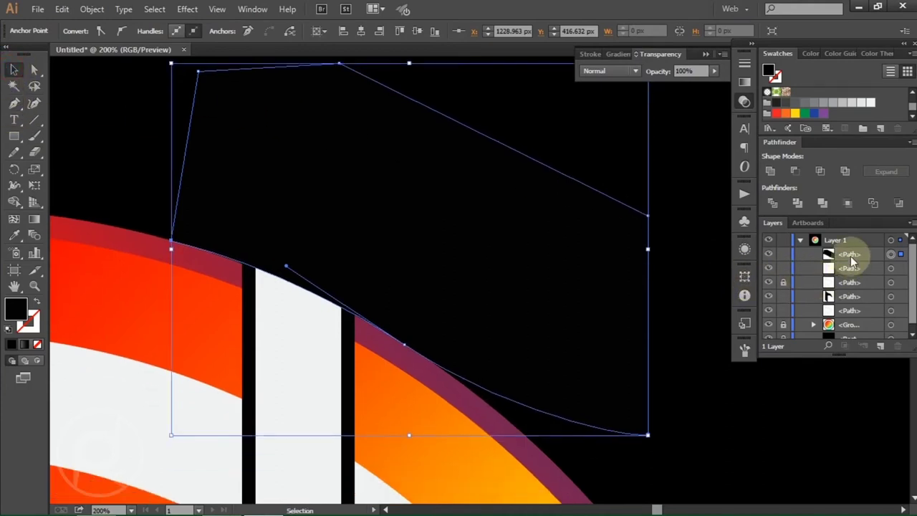
{"action": "left_click", "coordinate": [901, 297], "text": "shift"}
{"action": "left_click", "coordinate": [794, 170]}
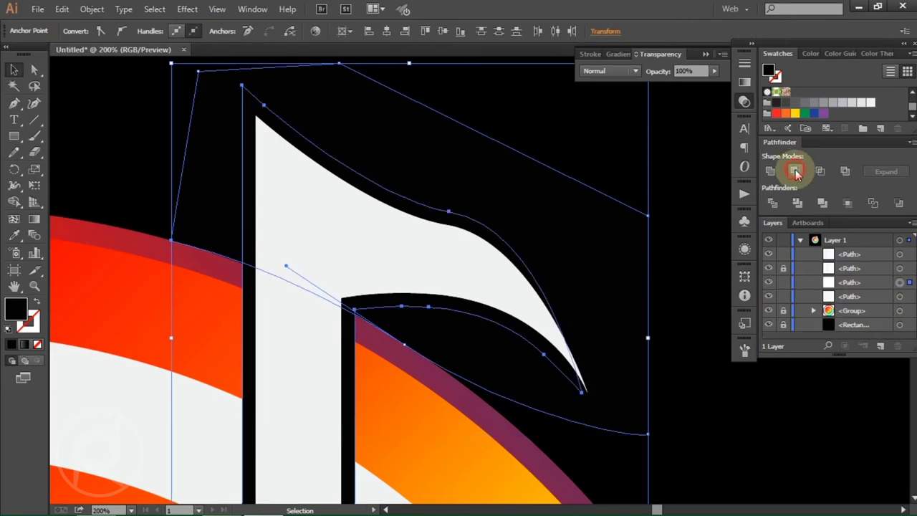
{"action": "scroll", "coordinate": [457, 192], "scroll_direction": "down", "scroll_amount": 2}
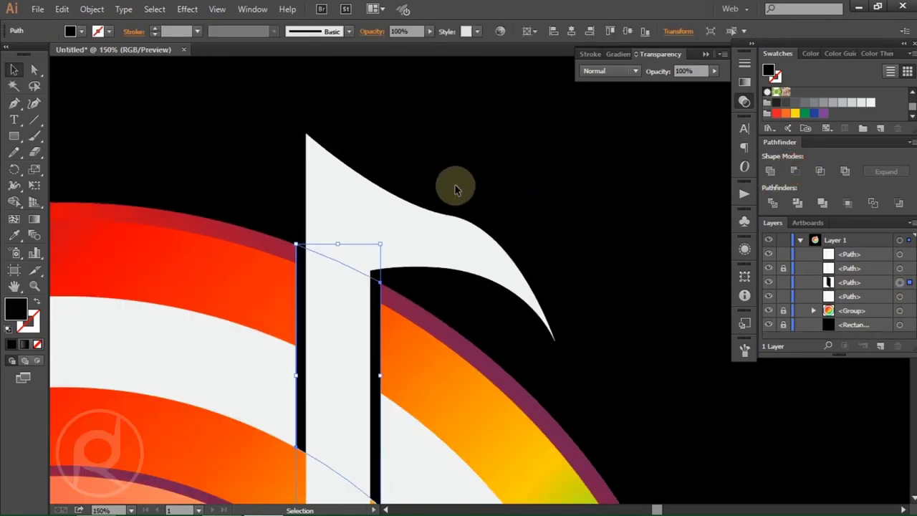
{"action": "left_click", "coordinate": [472, 183]}
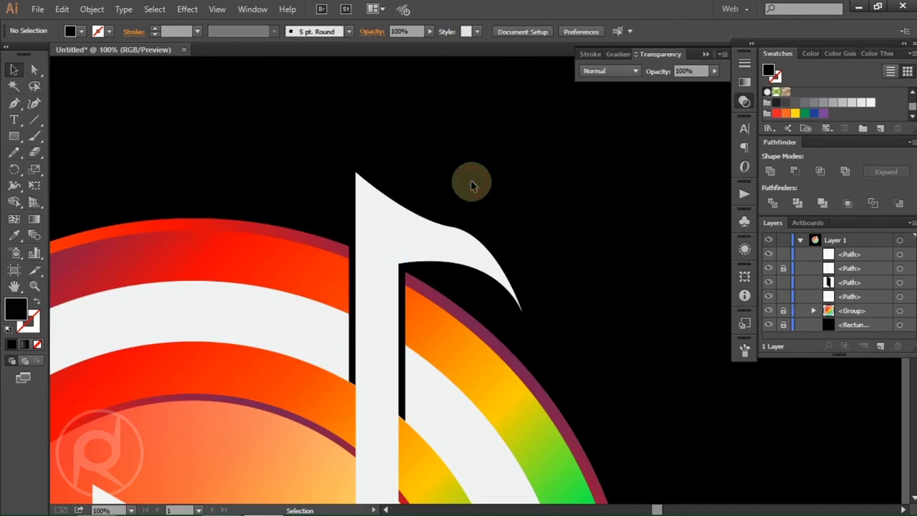
{"action": "scroll", "coordinate": [471, 184], "scroll_direction": "down", "scroll_amount": 1}
{"action": "scroll", "coordinate": [472, 185], "scroll_direction": "down", "scroll_amount": 1}
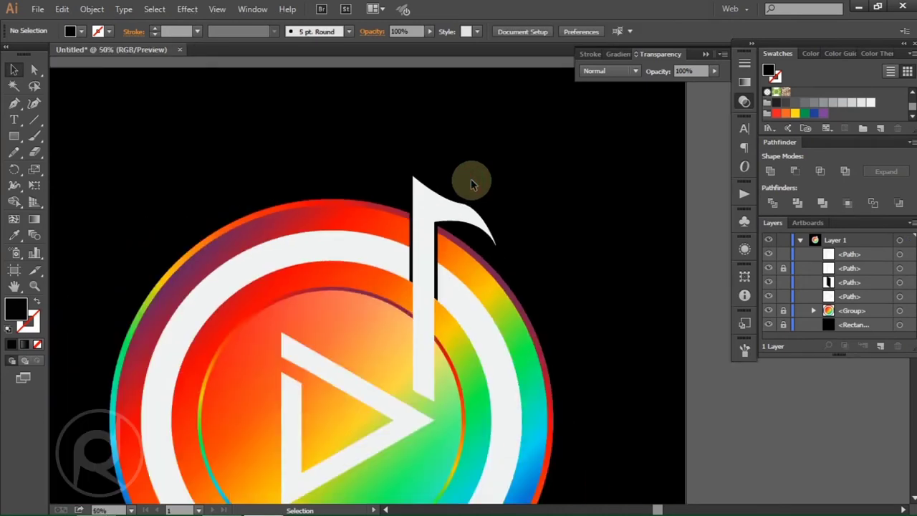
{"action": "scroll", "coordinate": [471, 183], "scroll_direction": "down", "scroll_amount": 1}
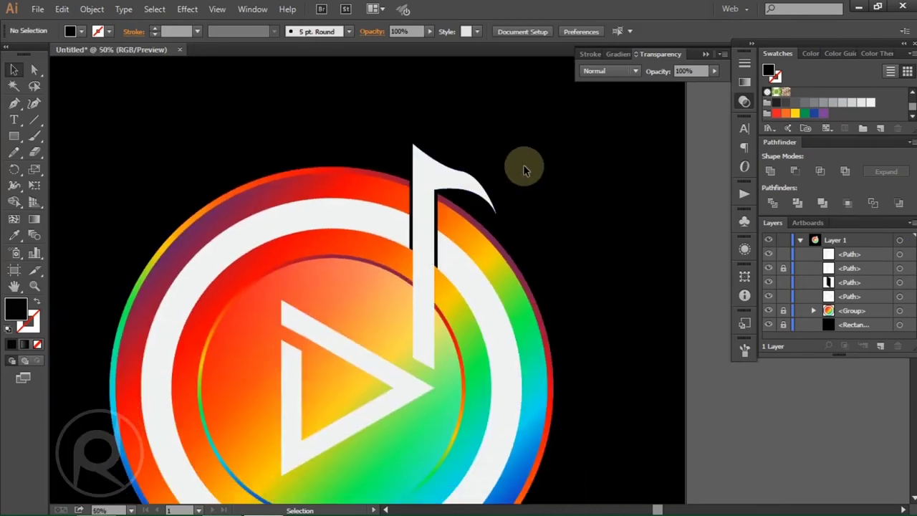
{"action": "scroll", "coordinate": [524, 169], "scroll_direction": "down", "scroll_amount": 1}
{"action": "left_click_drag", "start_coordinate": [350, 139], "coordinate": [273, 138]}
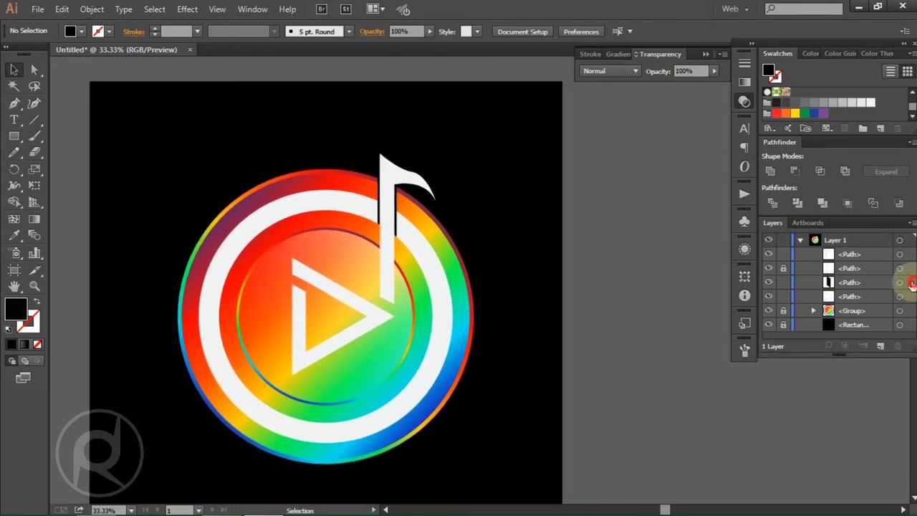
{"action": "left_click", "coordinate": [911, 283]}
{"action": "double_click", "coordinate": [17, 310]}
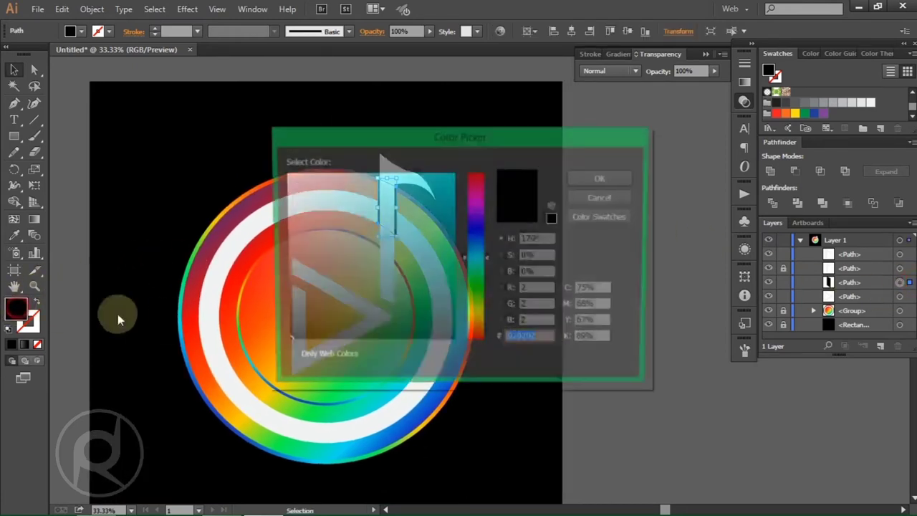
{"action": "left_click", "coordinate": [288, 329]}
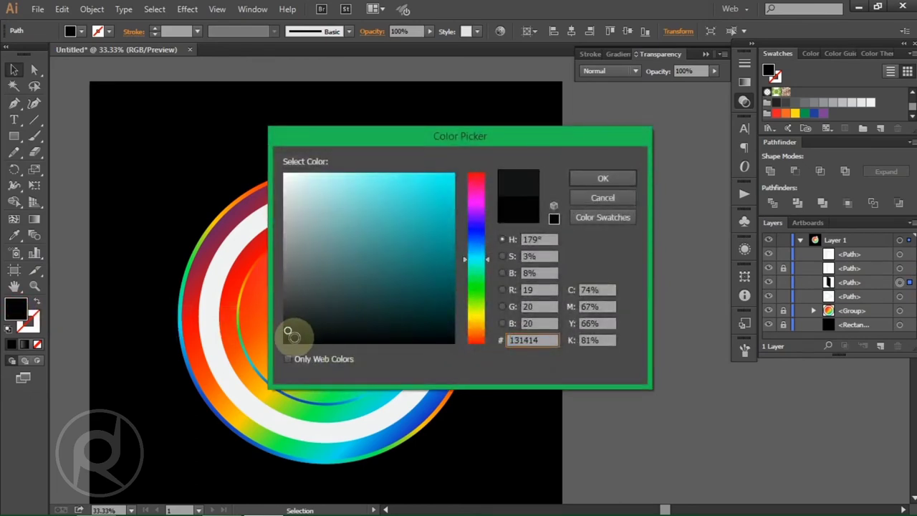
{"action": "left_click", "coordinate": [602, 179]}
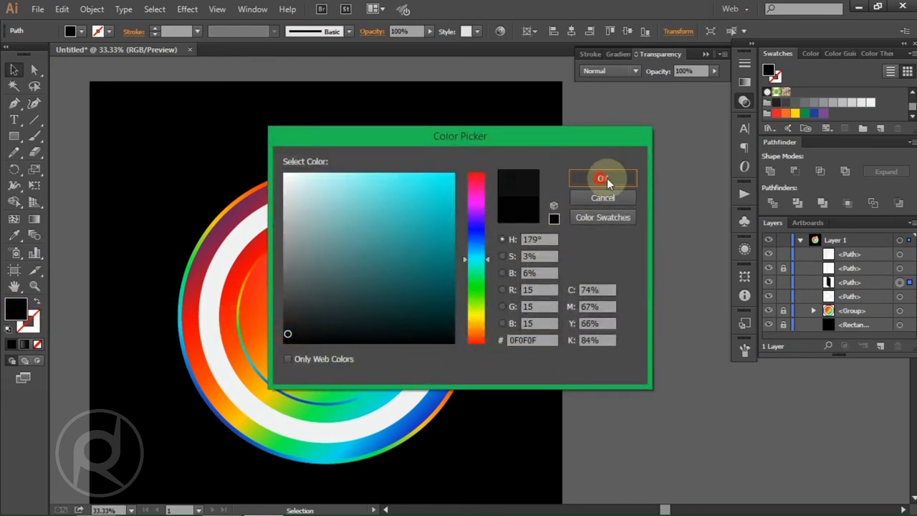
{"action": "left_click", "coordinate": [637, 213]}
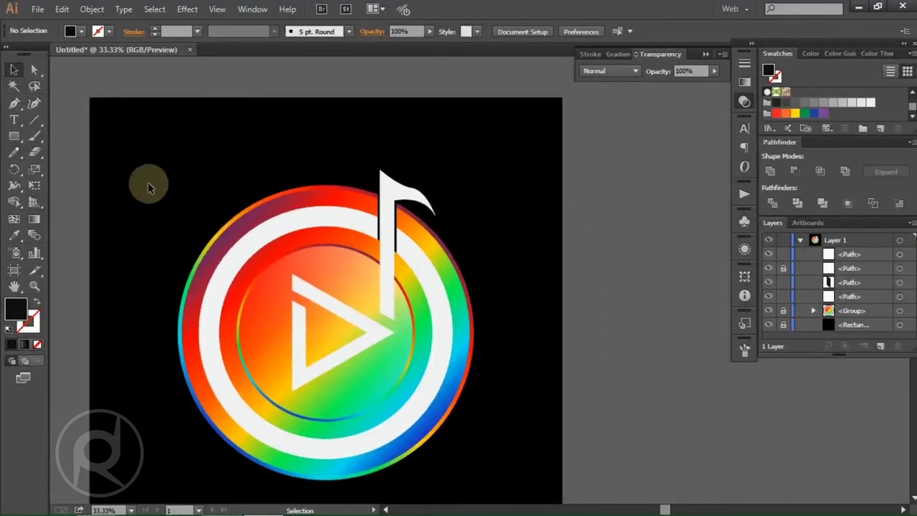
Draw a 3-point star triangle, rotate it 90° to point right, shrink it into the play outline's hollow
{"action": "left_click_drag", "start_coordinate": [14, 136], "coordinate": [60, 203]}
{"action": "left_click", "coordinate": [60, 201]}
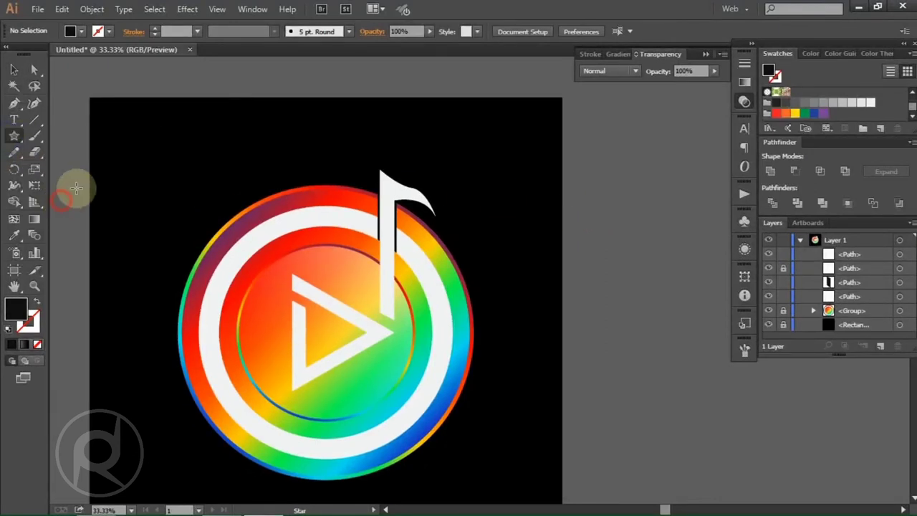
{"action": "left_click_drag", "start_coordinate": [165, 133], "coordinate": [215, 163]}
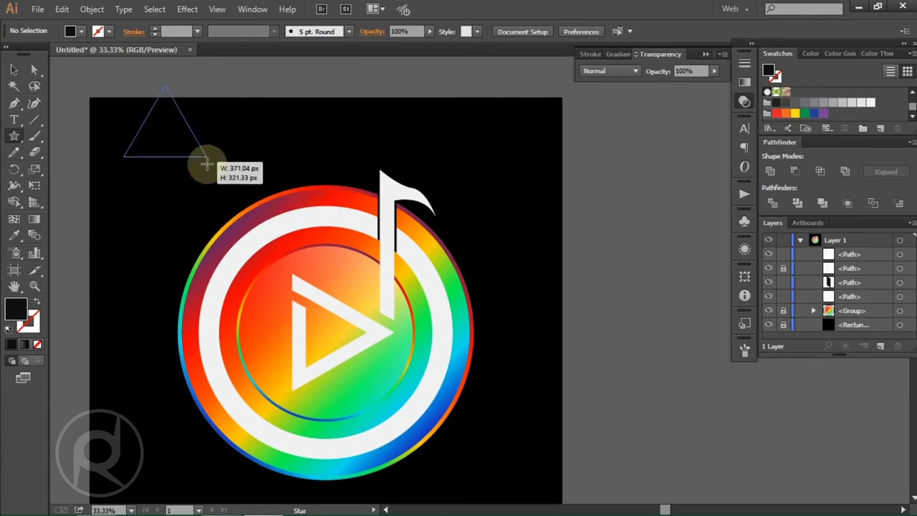
{"action": "left_click", "coordinate": [14, 69]}
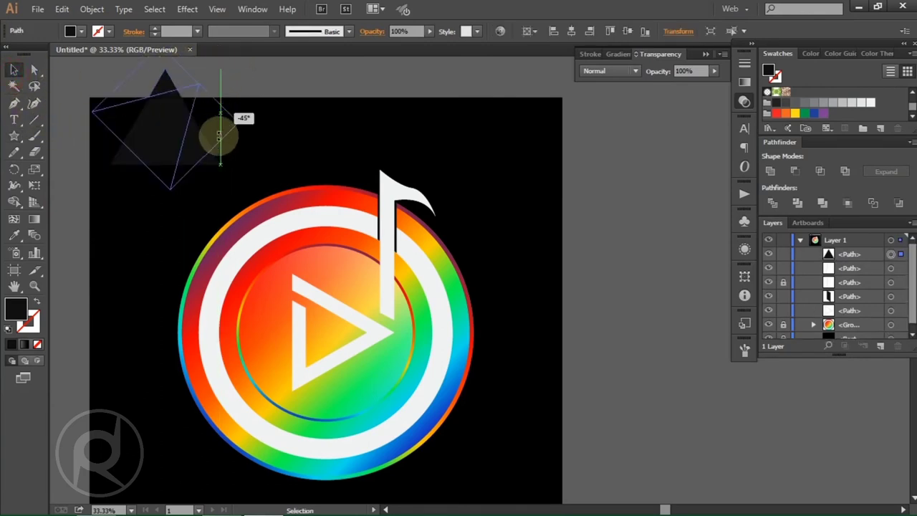
{"action": "mouse_move", "coordinate": [220, 65]}
{"action": "left_mouse_down"}
{"action": "mouse_move", "coordinate": [190, 148]}
{"action": "mouse_move", "coordinate": [338, 342]}
{"action": "left_mouse_up"}
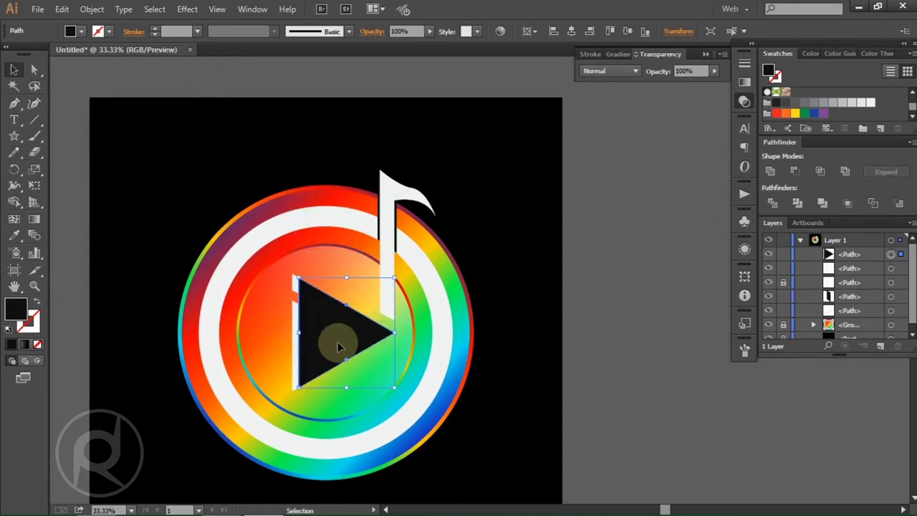
{"action": "left_click_drag", "start_coordinate": [394, 334], "coordinate": [358, 336]}
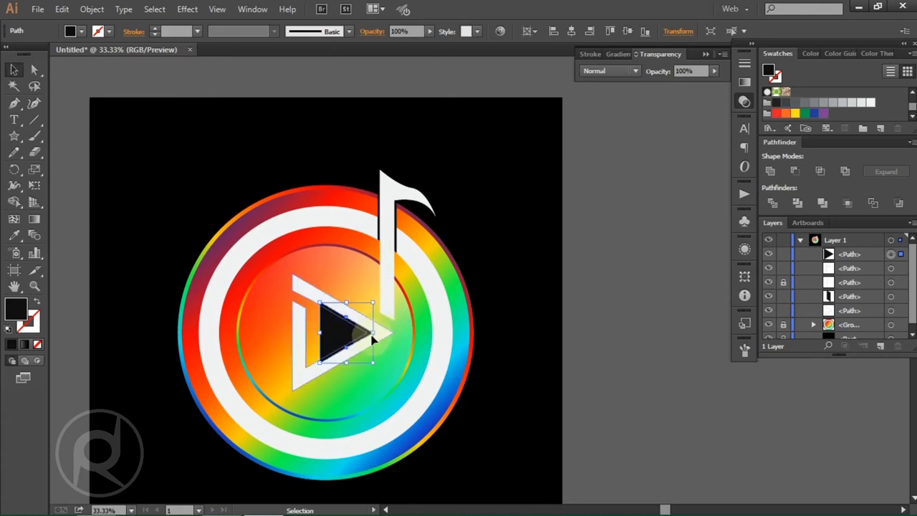
{"action": "mouse_move", "coordinate": [349, 336]}
{"action": "left_mouse_down"}
{"action": "mouse_move", "coordinate": [334, 335]}
{"action": "mouse_move", "coordinate": [358, 333]}
{"action": "mouse_move", "coordinate": [339, 337]}
{"action": "left_mouse_up"}
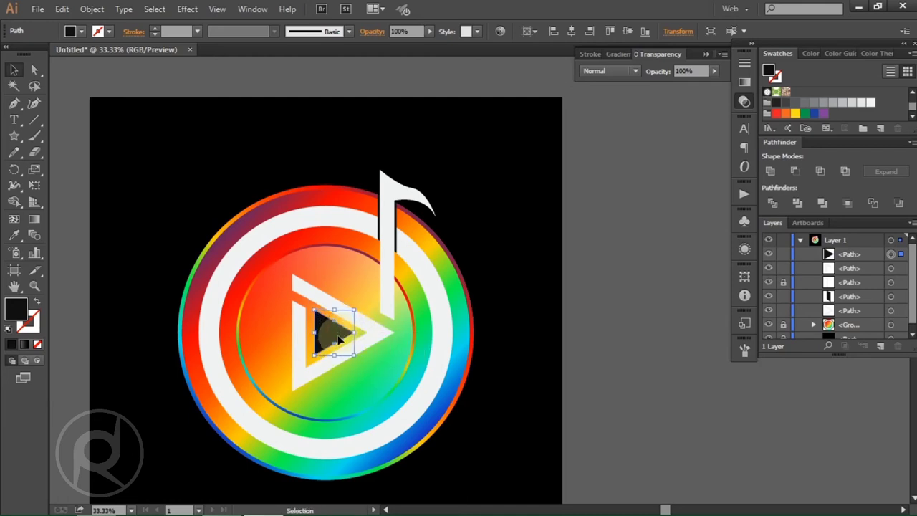
{"action": "left_click", "coordinate": [604, 308]}
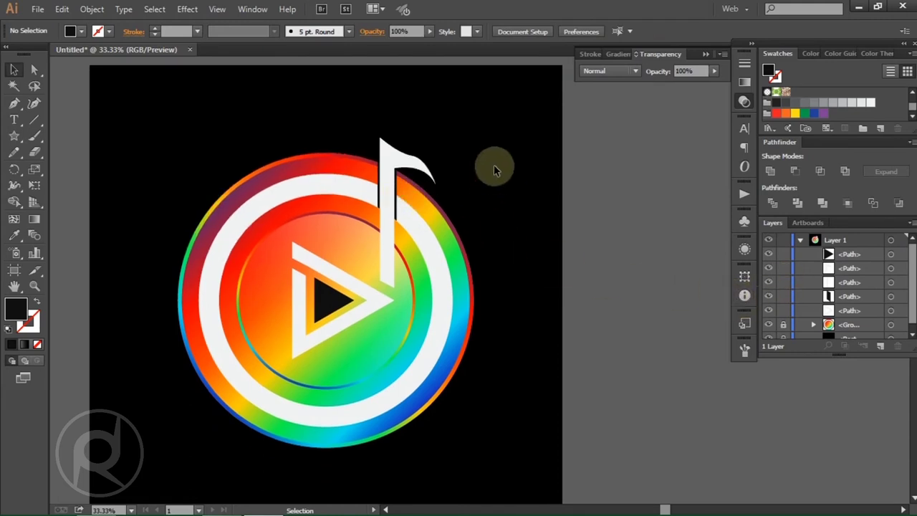
{"action": "scroll", "coordinate": [292, 150], "scroll_direction": "down", "scroll_amount": 1}
Group the play triangle and note shapes together
{"action": "left_click_drag", "start_coordinate": [180, 135], "coordinate": [491, 409]}
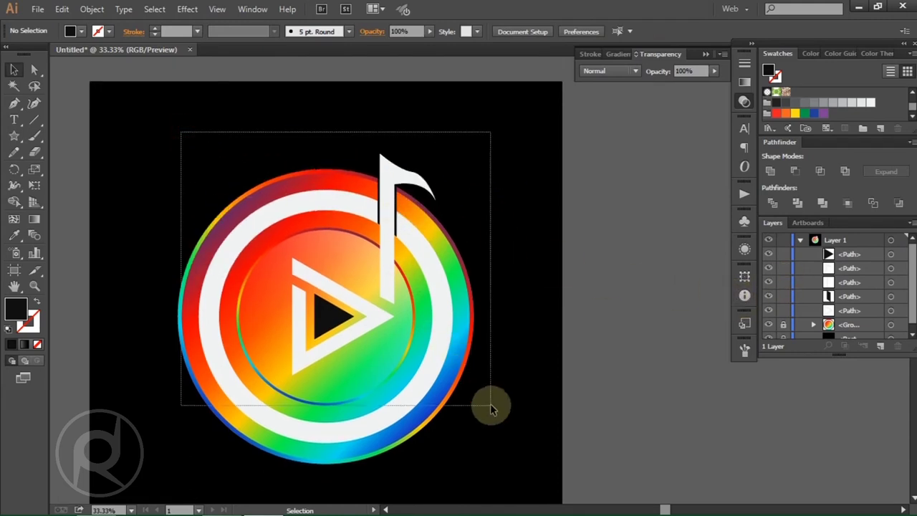
{"action": "right_click", "coordinate": [545, 193]}
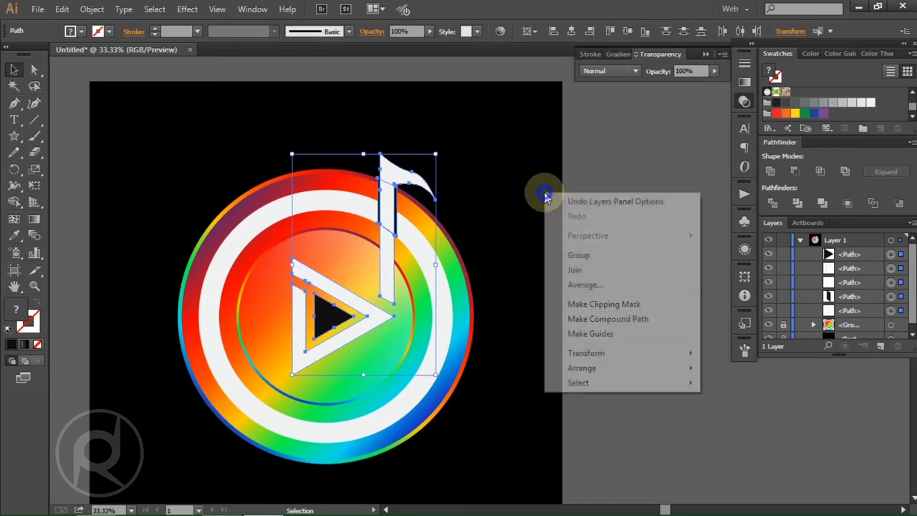
{"action": "left_click", "coordinate": [574, 258]}
{"action": "left_click", "coordinate": [531, 272]}
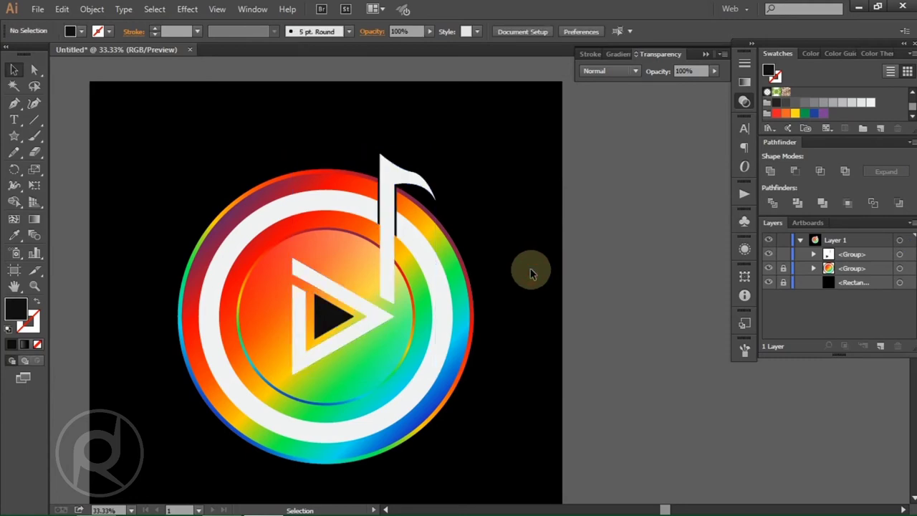
Unlock the rainbow rings group and group all logo parts into one
{"action": "left_click", "coordinate": [784, 268]}
{"action": "scroll", "coordinate": [566, 276], "scroll_direction": "down", "scroll_amount": 1}
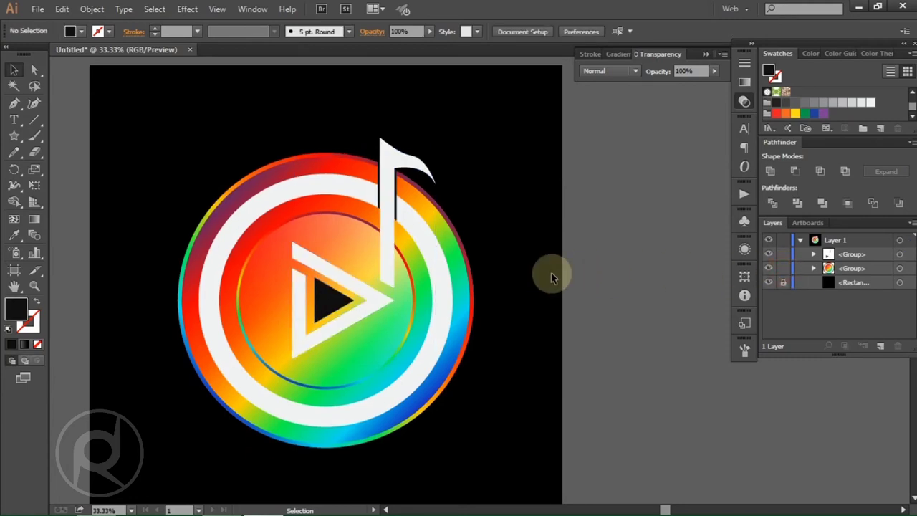
{"action": "key", "text": "ctrl+minus"}
{"action": "key", "text": "ctrl+plus"}
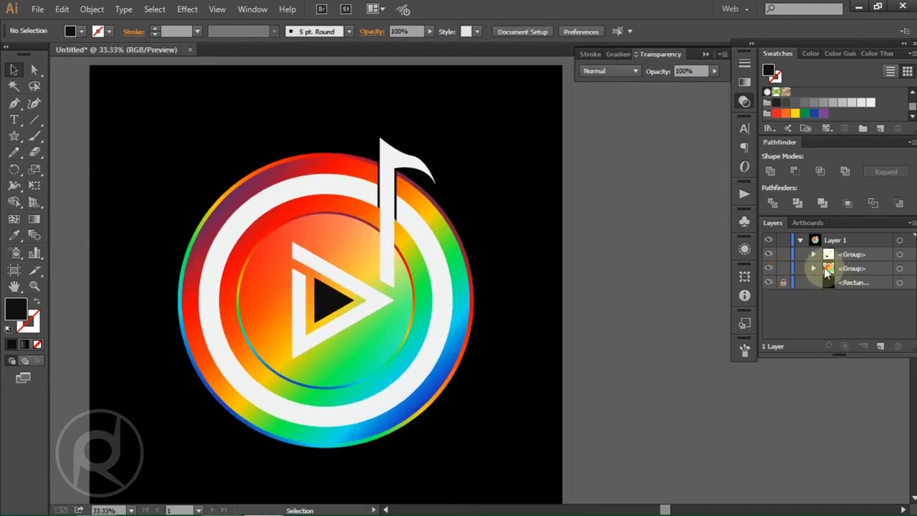
{"action": "mouse_move", "coordinate": [222, 134]}
{"action": "left_mouse_down"}
{"action": "mouse_move", "coordinate": [451, 276]}
{"action": "mouse_move", "coordinate": [507, 366]}
{"action": "mouse_move", "coordinate": [533, 378]}
{"action": "left_mouse_up"}
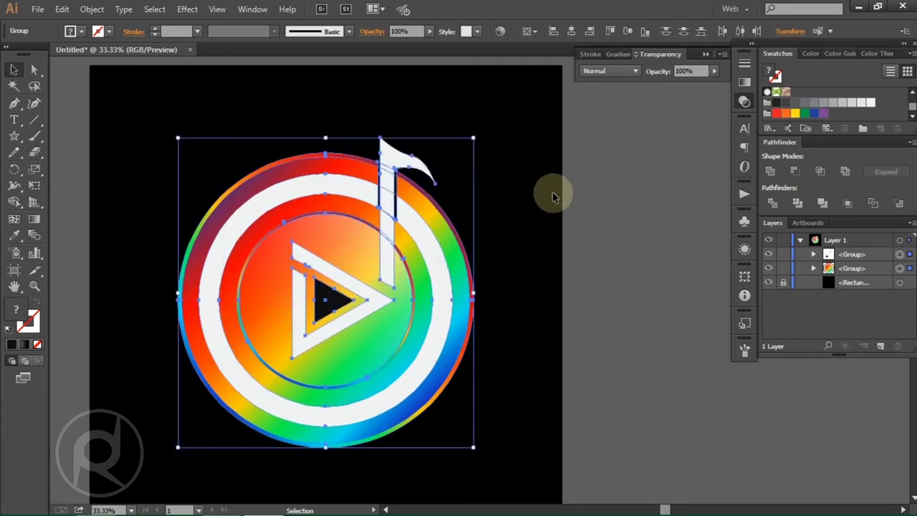
{"action": "right_click", "coordinate": [551, 192]}
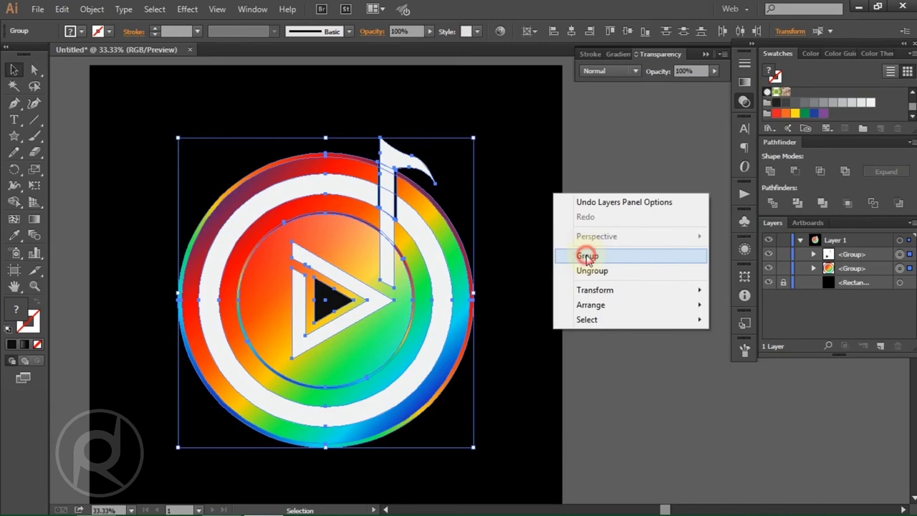
{"action": "left_click", "coordinate": [587, 256]}
Open 'PHONE mockup' from the E:\youtube folder
{"action": "left_click", "coordinate": [585, 258]}
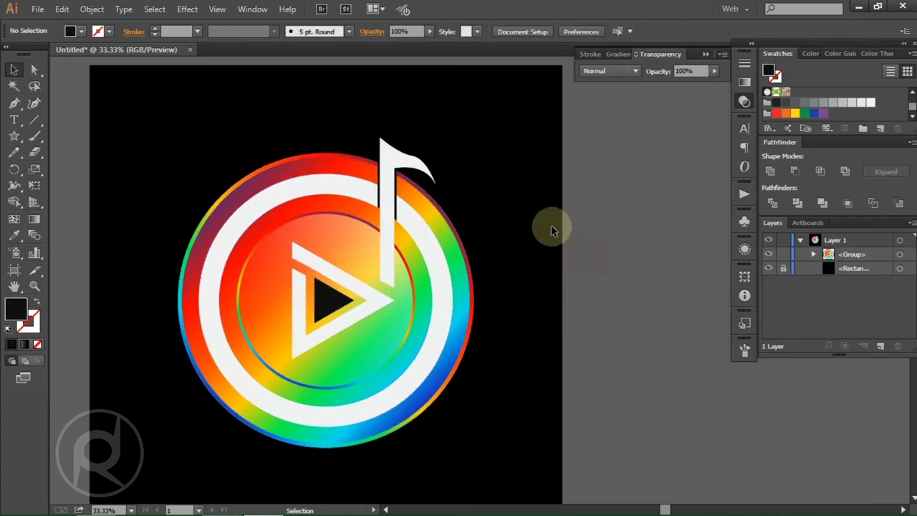
{"action": "scroll", "coordinate": [549, 227], "scroll_direction": "down", "scroll_amount": 1}
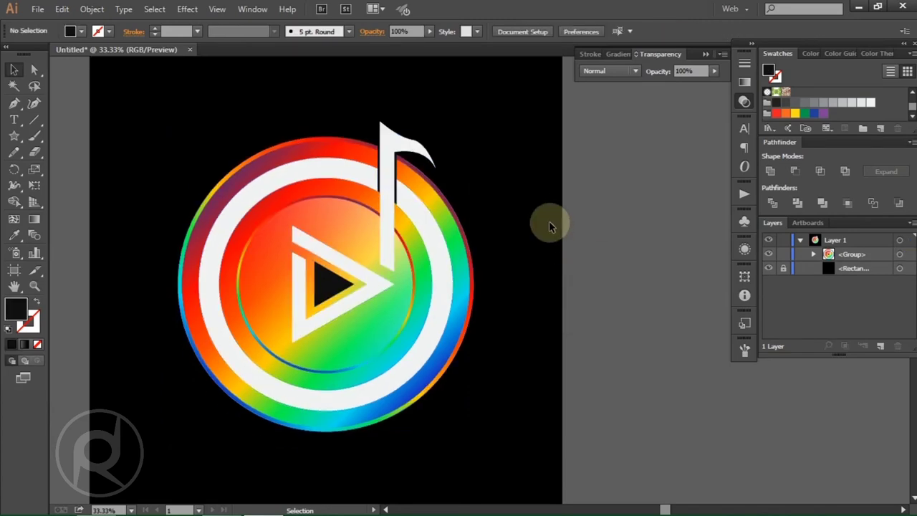
{"action": "left_click", "coordinate": [36, 8]}
{"action": "left_click", "coordinate": [63, 55]}
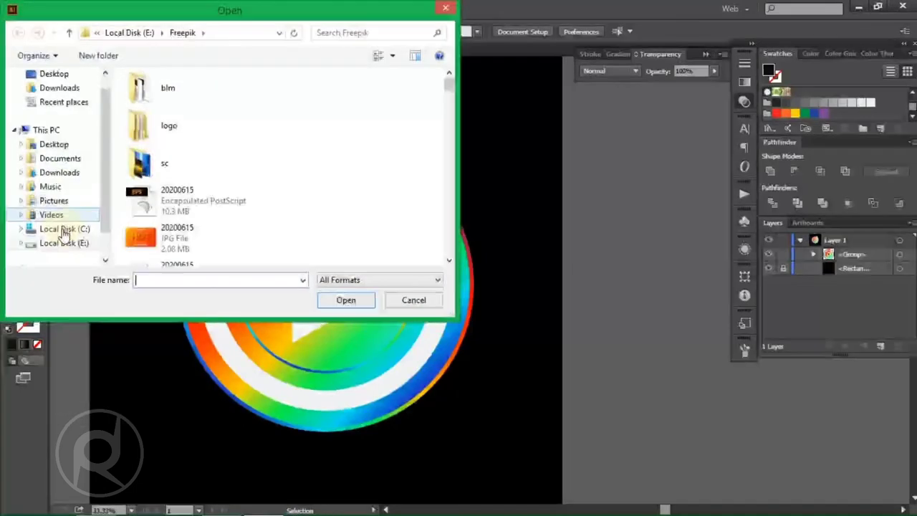
{"action": "left_click", "coordinate": [68, 243]}
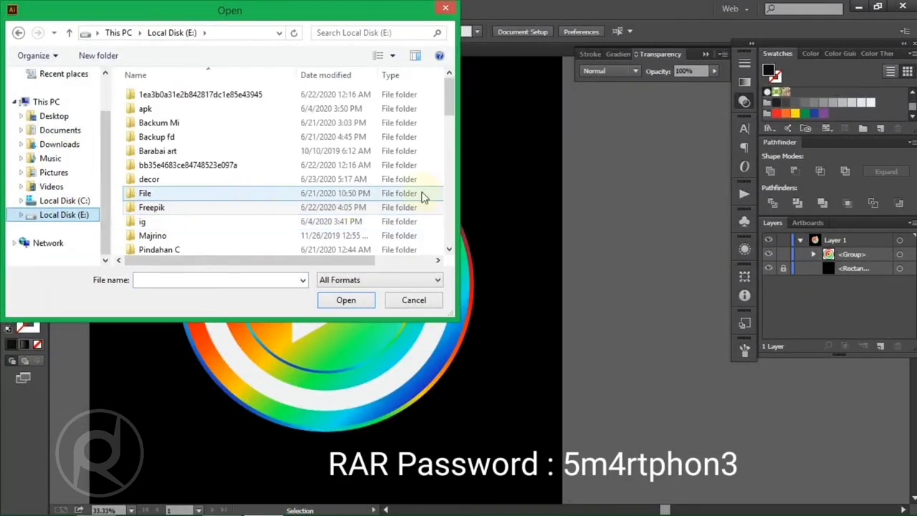
{"action": "mouse_move", "coordinate": [451, 107]}
{"action": "left_mouse_down"}
{"action": "mouse_move", "coordinate": [448, 176]}
{"action": "mouse_move", "coordinate": [442, 141]}
{"action": "left_mouse_up"}
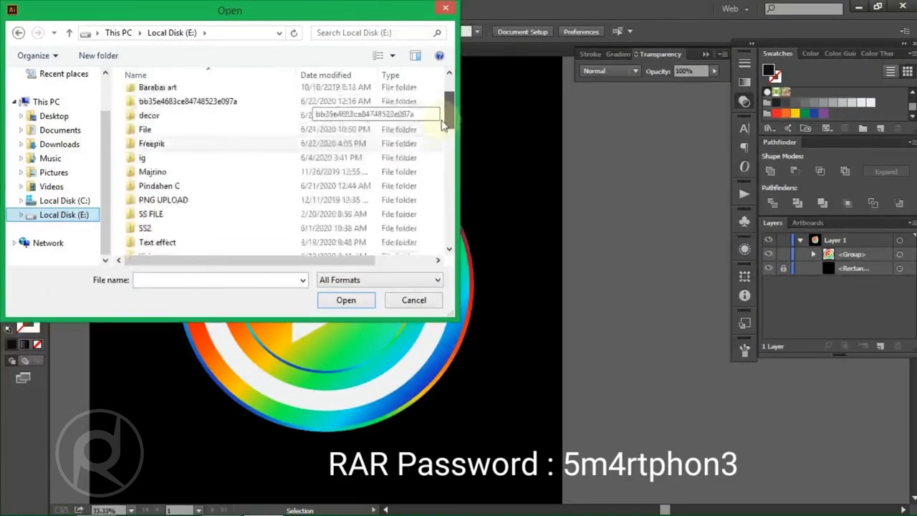
{"action": "scroll", "coordinate": [442, 141], "scroll_direction": "down", "scroll_amount": 1}
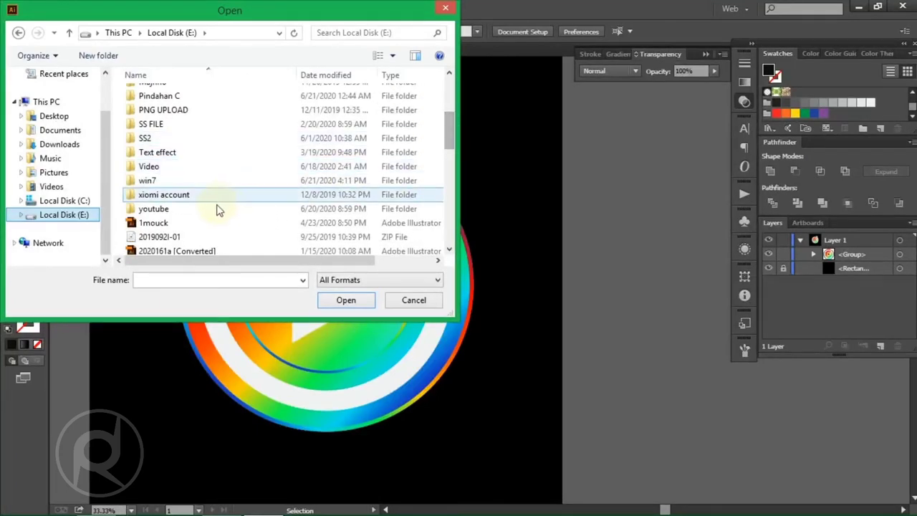
{"action": "double_click", "coordinate": [214, 212]}
{"action": "scroll", "coordinate": [361, 169], "scroll_direction": "down", "scroll_amount": 2}
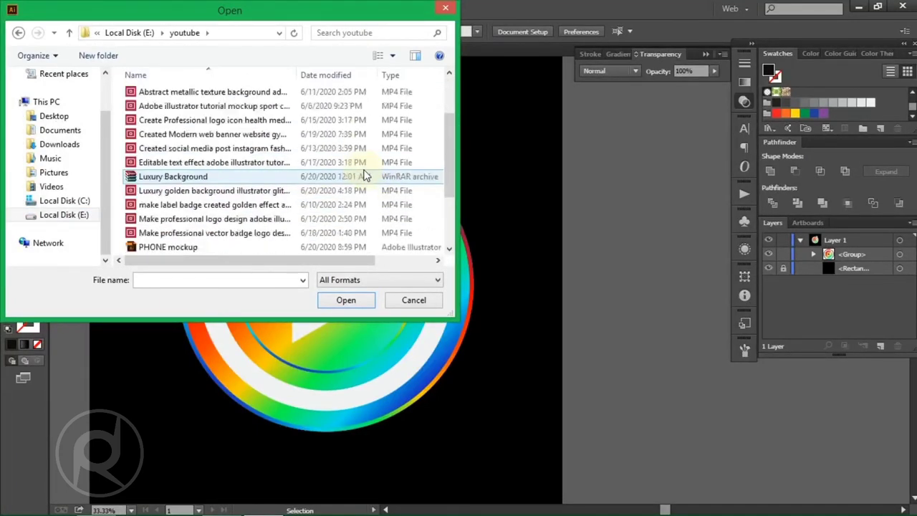
{"action": "left_click", "coordinate": [282, 251]}
{"action": "left_click", "coordinate": [336, 300]}
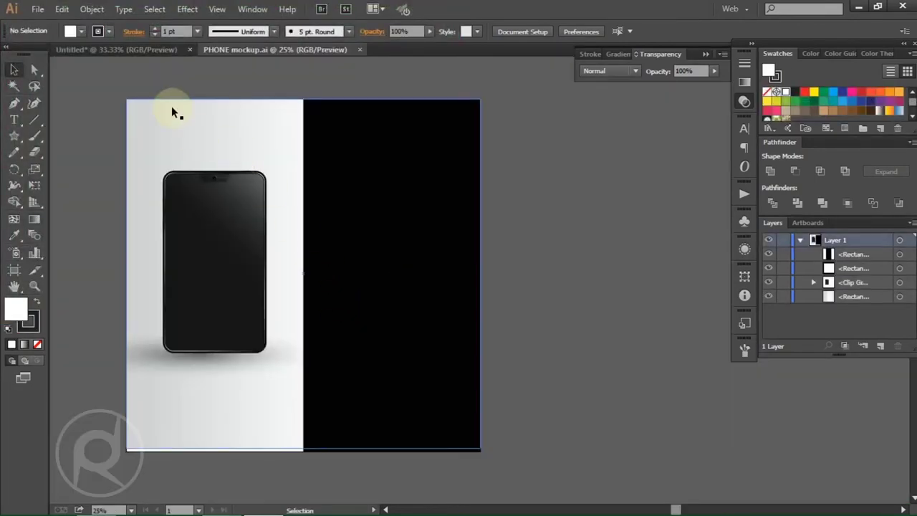
Copy the logo group and paste it into the PHONE mockup document
{"action": "left_click", "coordinate": [141, 49]}
{"action": "left_click", "coordinate": [292, 234]}
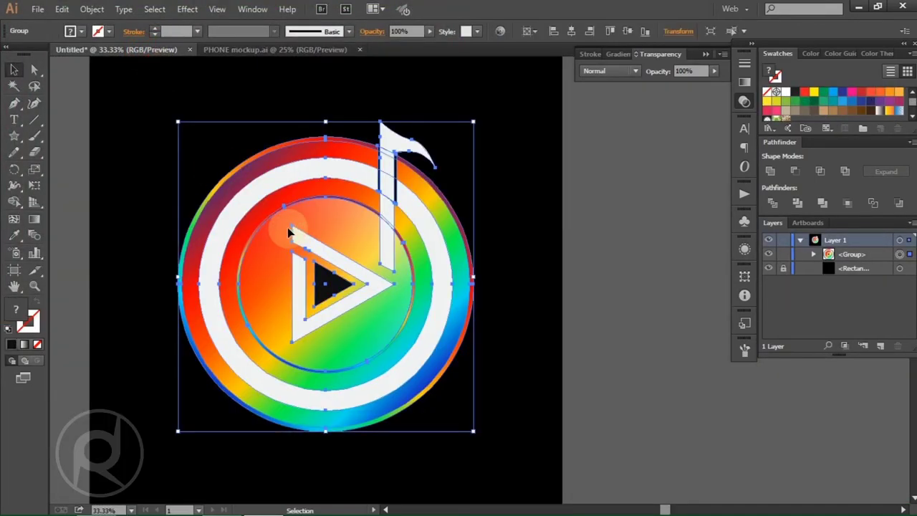
{"action": "left_click", "coordinate": [63, 9]}
{"action": "left_click", "coordinate": [98, 79]}
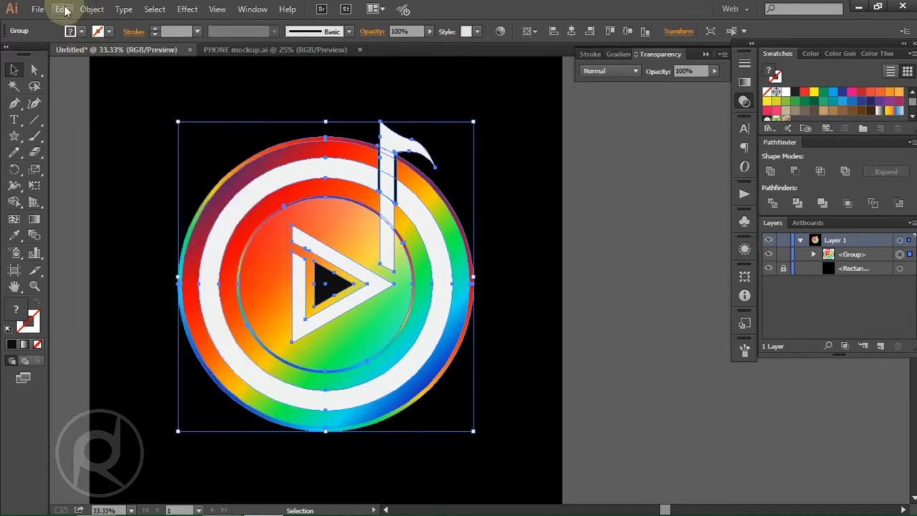
{"action": "left_click", "coordinate": [240, 48]}
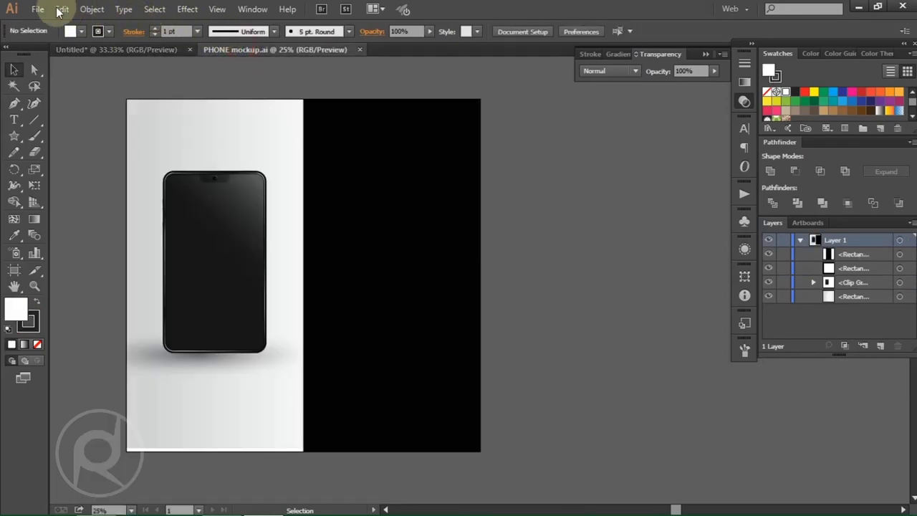
{"action": "left_click", "coordinate": [61, 9]}
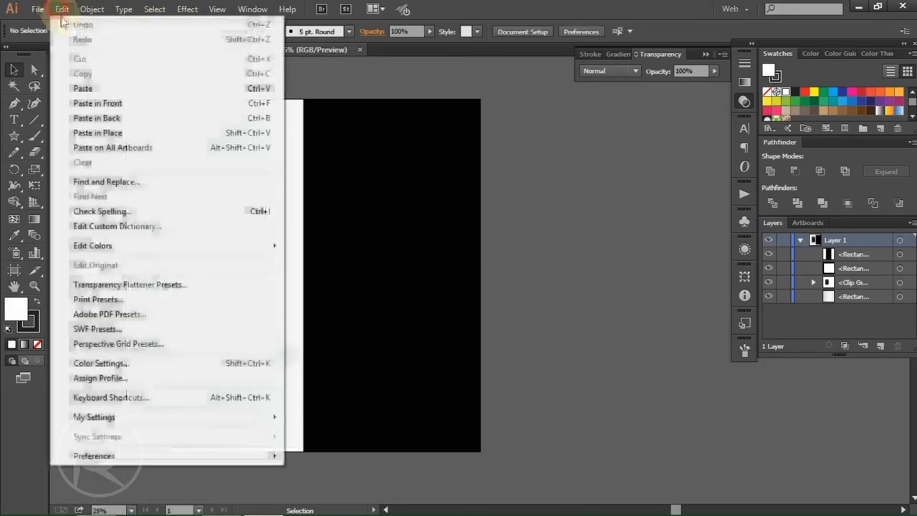
{"action": "left_click", "coordinate": [94, 89]}
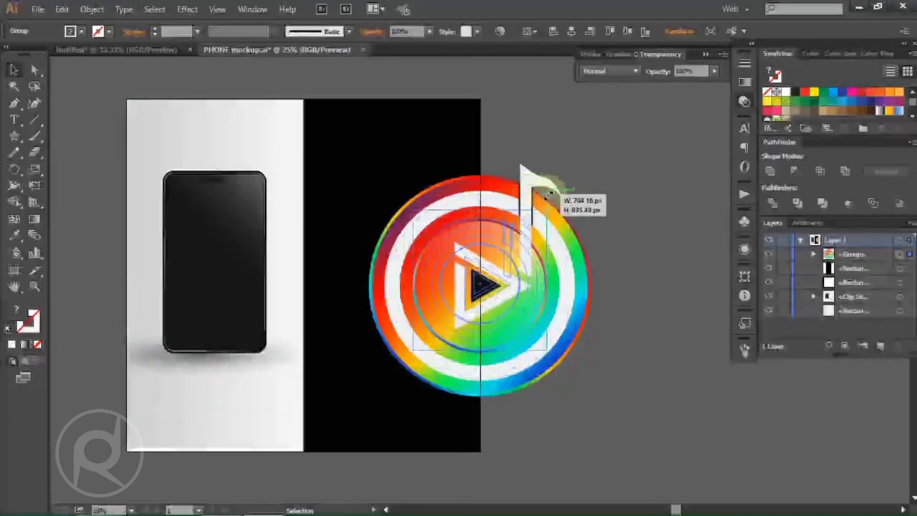
Shrink the logo, centre it vertically, and move it up onto the black half
{"action": "left_click_drag", "start_coordinate": [592, 165], "coordinate": [546, 209]}
{"action": "scroll", "coordinate": [512, 291], "scroll_direction": "up", "scroll_amount": 1}
{"action": "left_click_drag", "start_coordinate": [512, 291], "coordinate": [409, 257]}
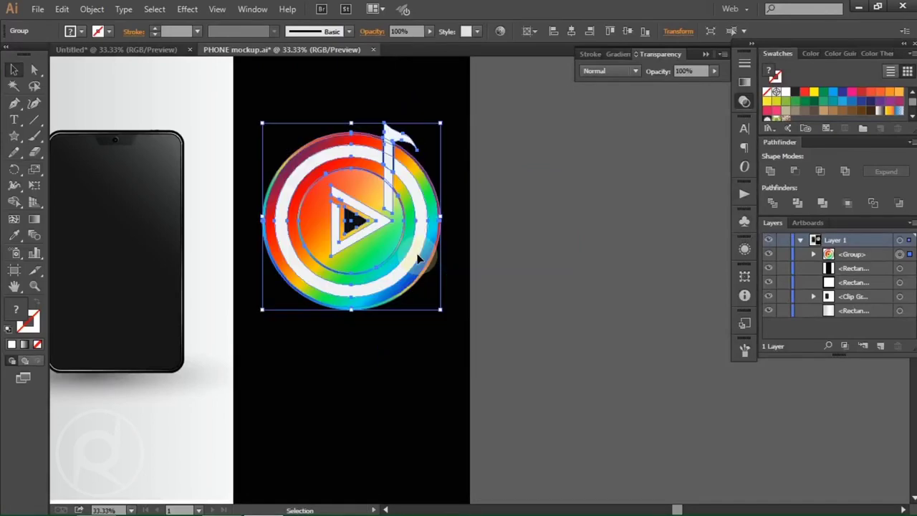
{"action": "scroll", "coordinate": [506, 257], "scroll_direction": "down", "scroll_amount": 1}
{"action": "scroll", "coordinate": [498, 251], "scroll_direction": "down", "scroll_amount": 1, "text": "alt"}
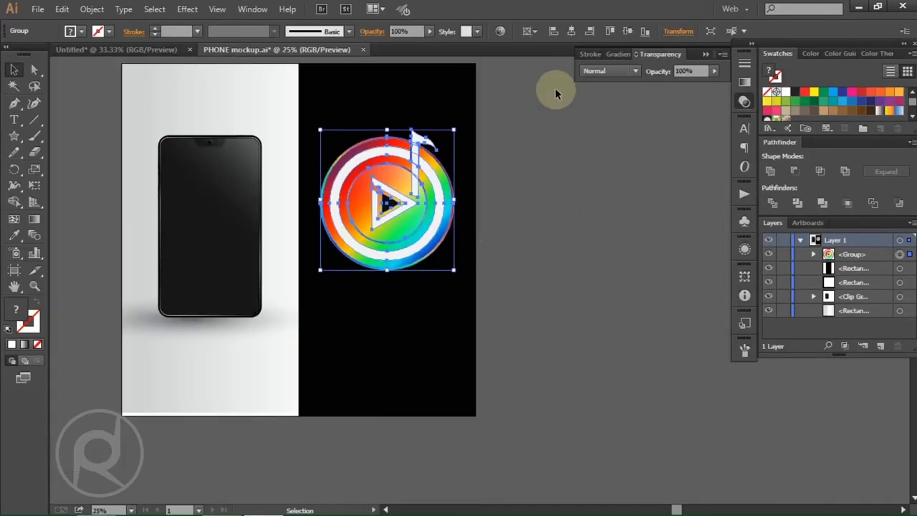
{"action": "left_click", "coordinate": [628, 31]}
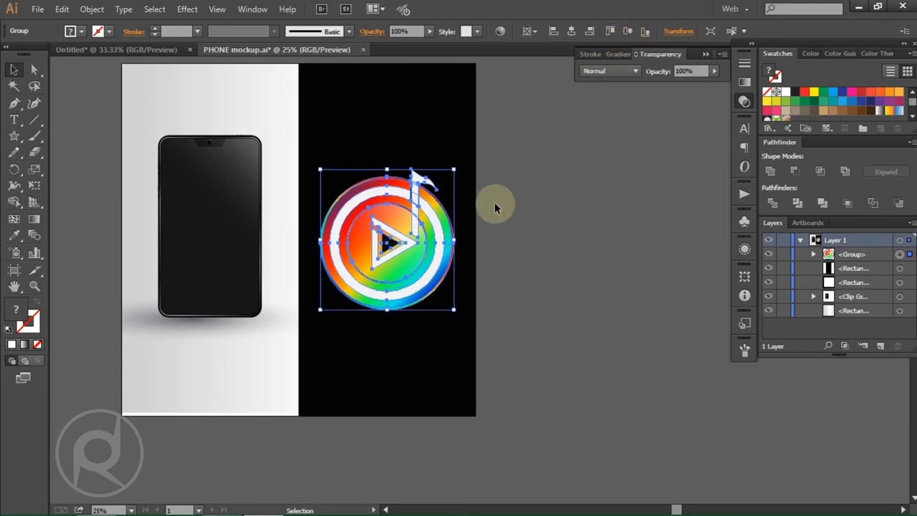
{"action": "left_click_drag", "start_coordinate": [413, 228], "coordinate": [414, 187]}
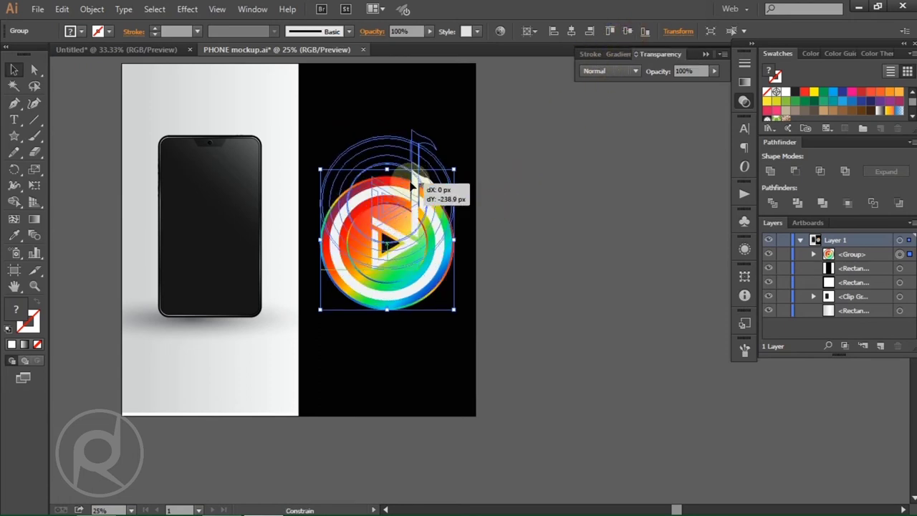
{"action": "left_click", "coordinate": [521, 222]}
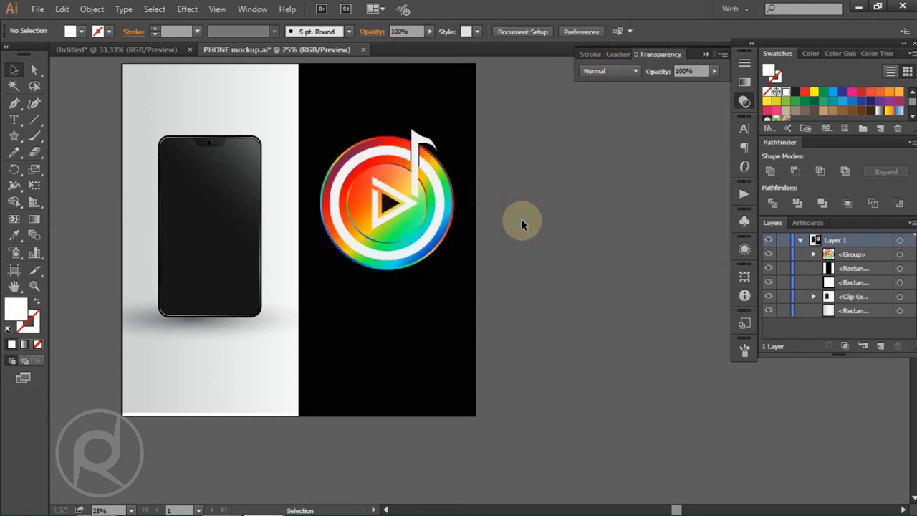
Type 'Music' on the black area and scale it up large and wider
{"action": "left_click", "coordinate": [14, 119]}
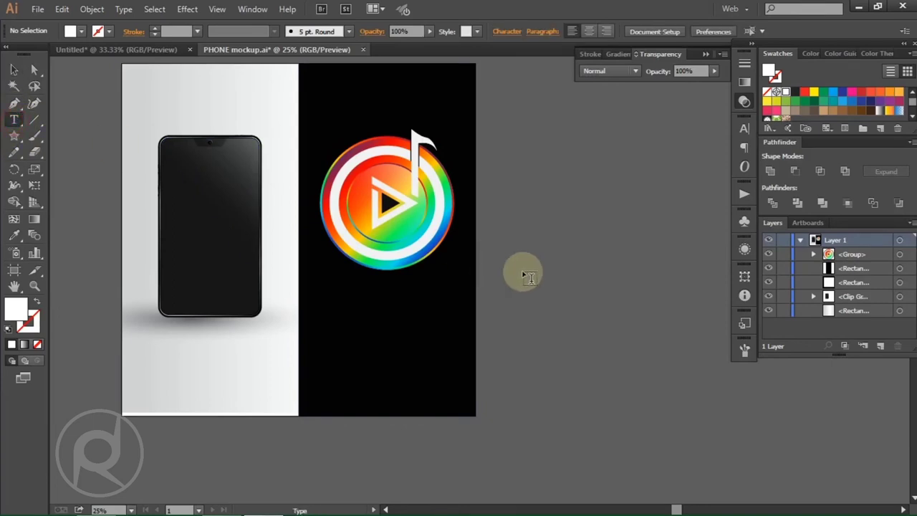
{"action": "left_click", "coordinate": [521, 270]}
{"action": "type", "text": "M"}
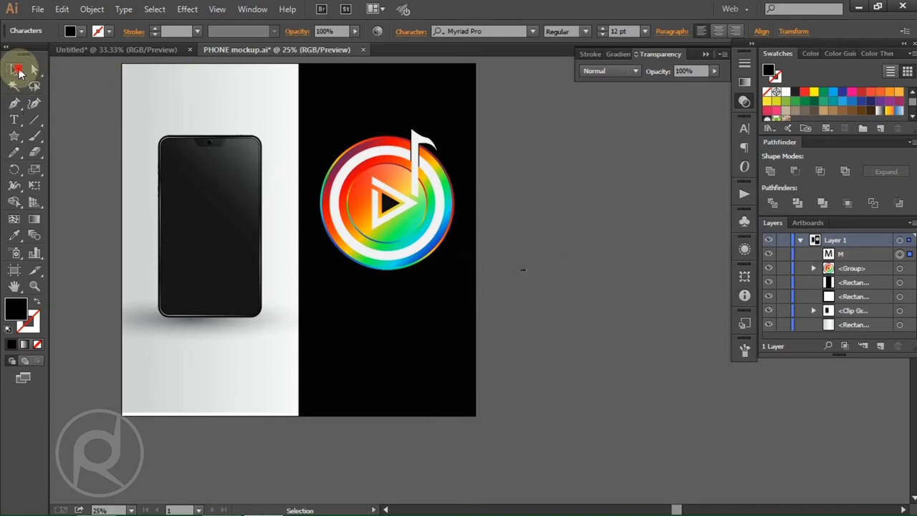
{"action": "left_click", "coordinate": [17, 69]}
{"action": "left_click_drag", "start_coordinate": [528, 269], "coordinate": [638, 247]}
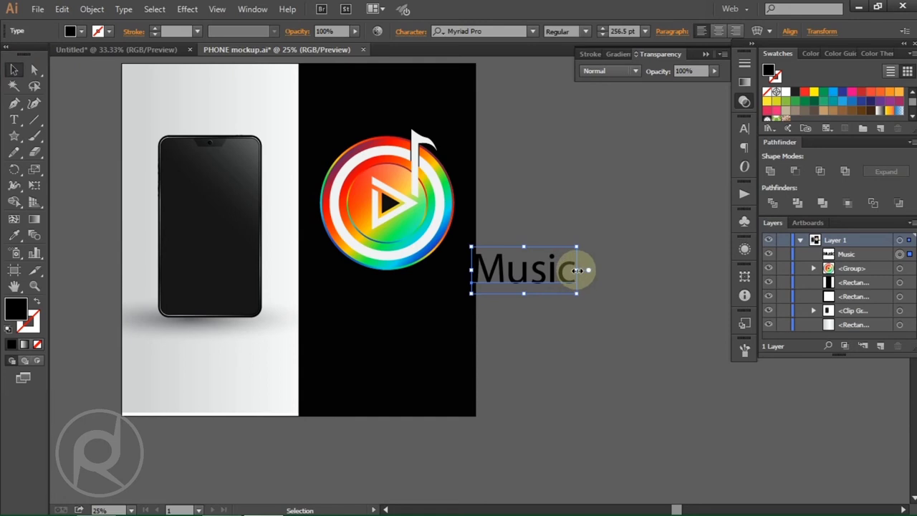
{"action": "left_click_drag", "start_coordinate": [577, 270], "coordinate": [605, 271]}
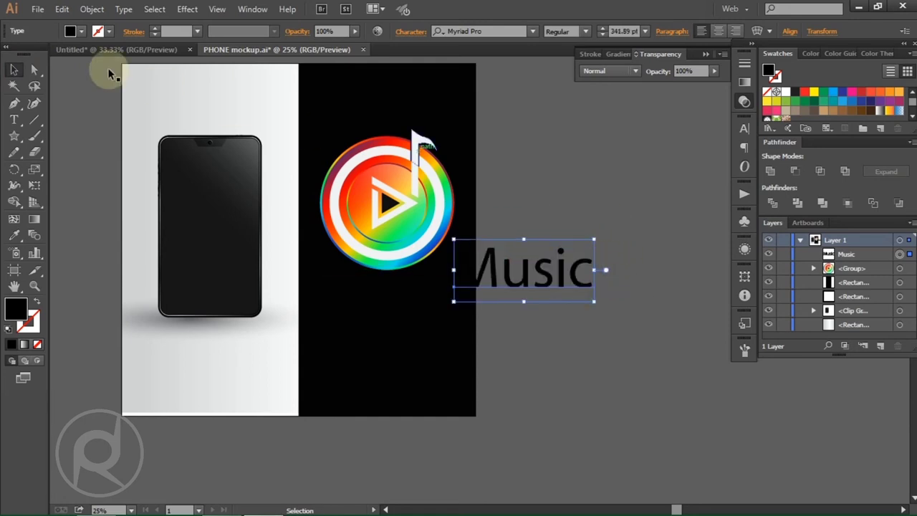
Expand the Music text into outlined shapes
{"action": "left_click", "coordinate": [91, 10]}
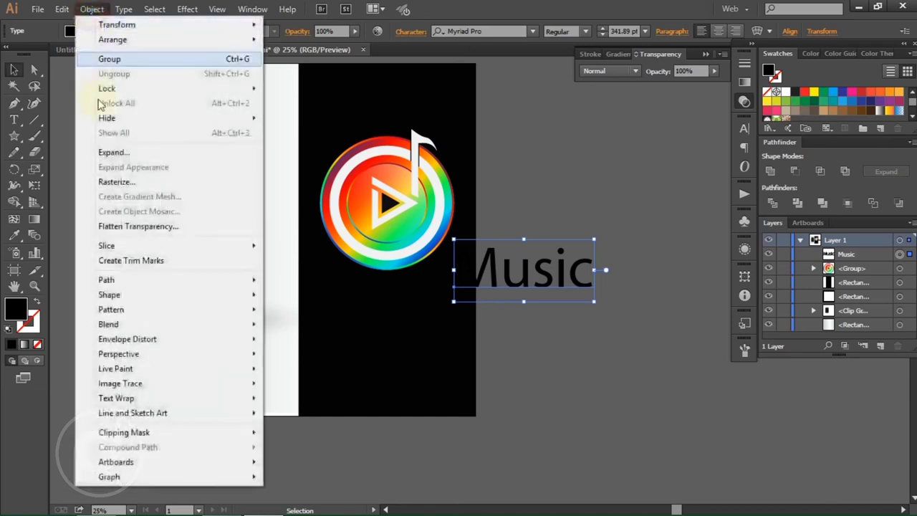
{"action": "left_click", "coordinate": [118, 151]}
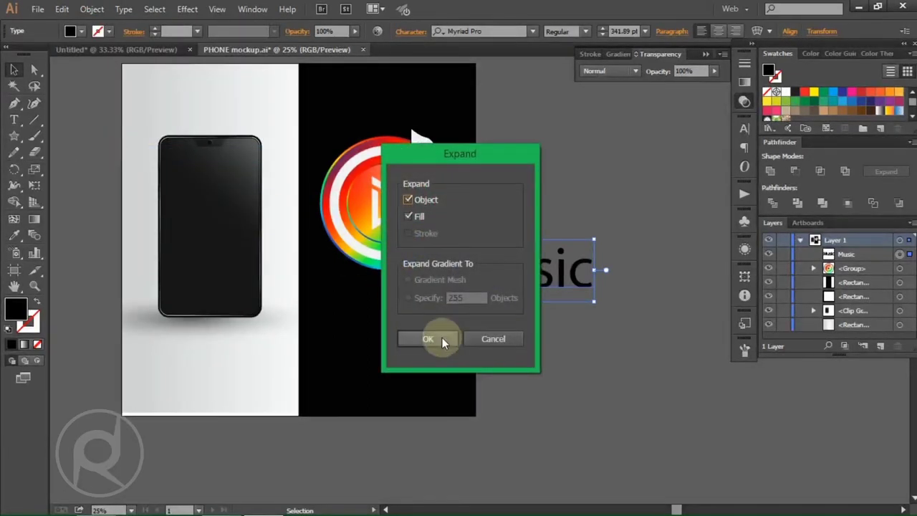
{"action": "left_click", "coordinate": [442, 339]}
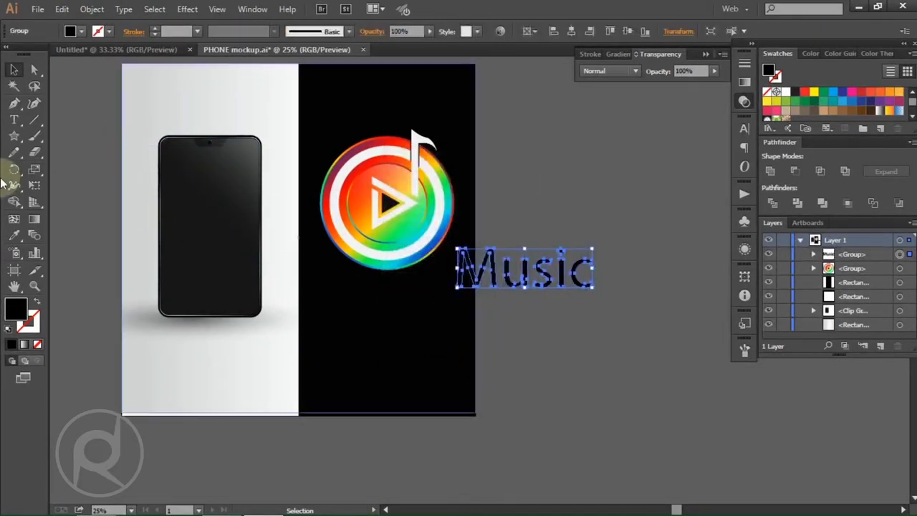
Fill the Music lettering with the logo's white and move it down and right
{"action": "left_click", "coordinate": [14, 235]}
{"action": "left_click", "coordinate": [387, 154]}
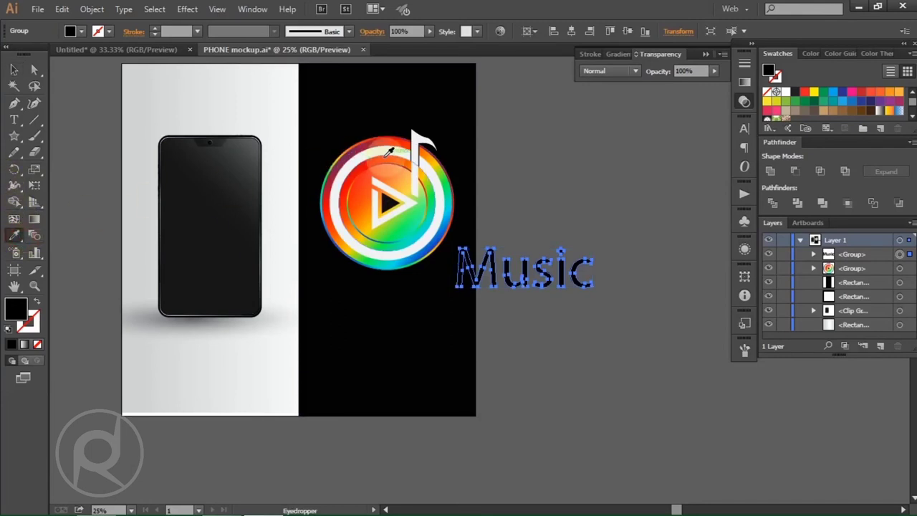
{"action": "left_click", "coordinate": [380, 149]}
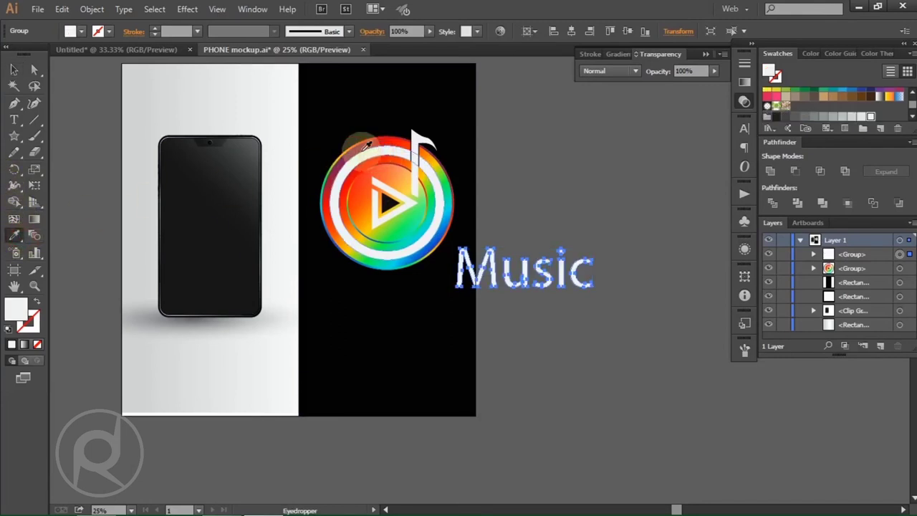
{"action": "left_click", "coordinate": [14, 68]}
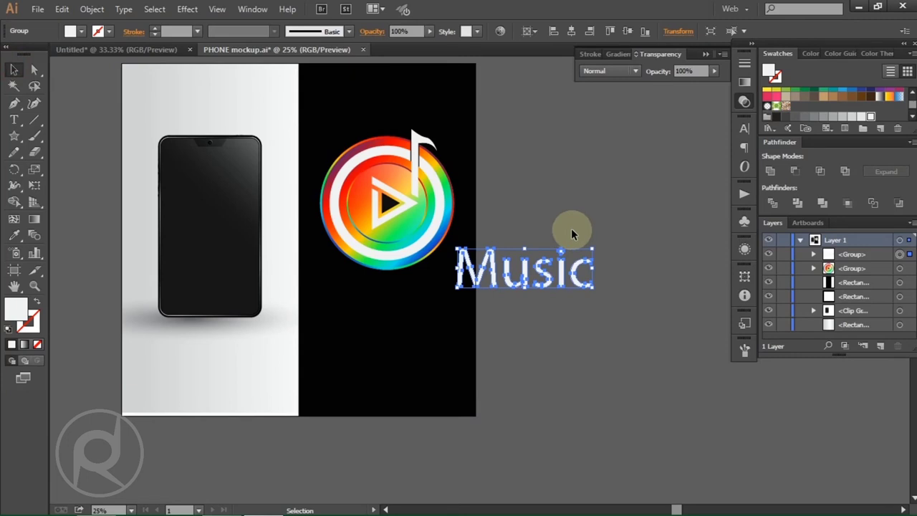
{"action": "left_click_drag", "start_coordinate": [526, 276], "coordinate": [576, 331]}
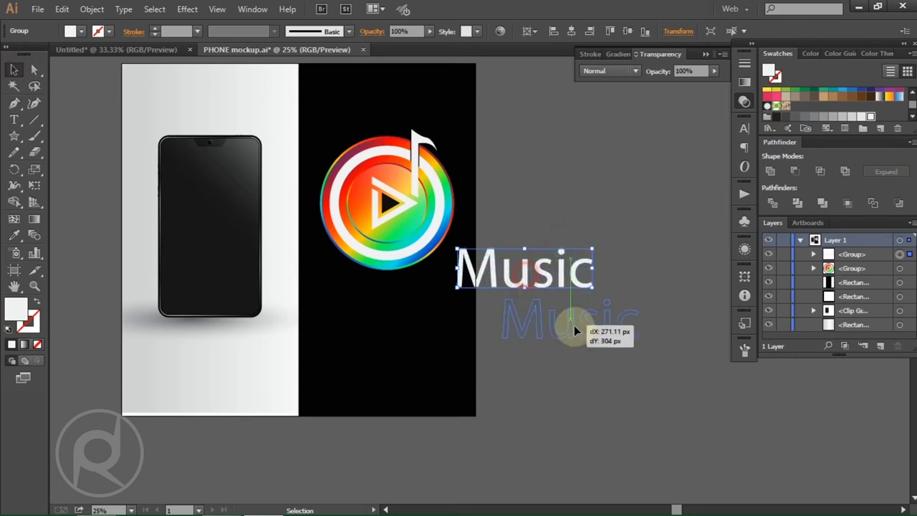
Ungroup the Music letters and release the i's compound path to separate its dot
{"action": "right_click", "coordinate": [615, 183]}
{"action": "left_click", "coordinate": [641, 258]}
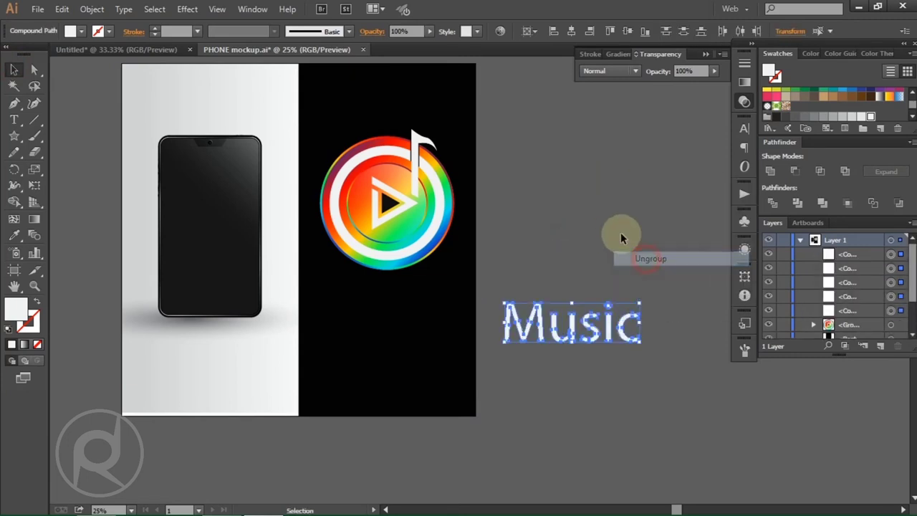
{"action": "left_click", "coordinate": [619, 235]}
{"action": "left_click", "coordinate": [620, 309]}
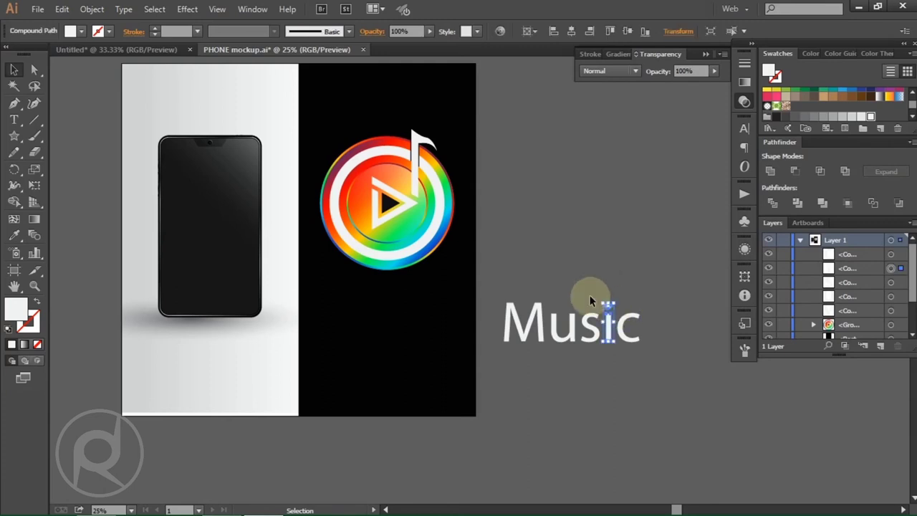
{"action": "right_click", "coordinate": [602, 205]}
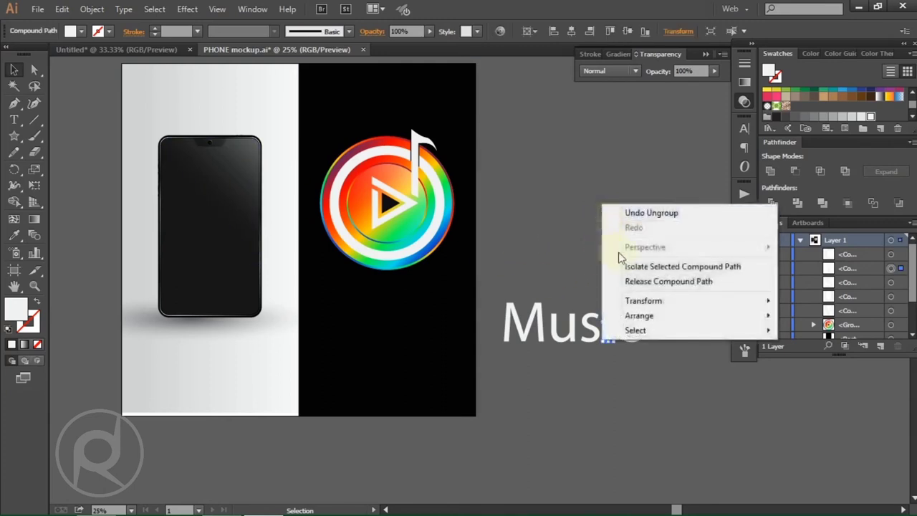
{"action": "left_click", "coordinate": [652, 280]}
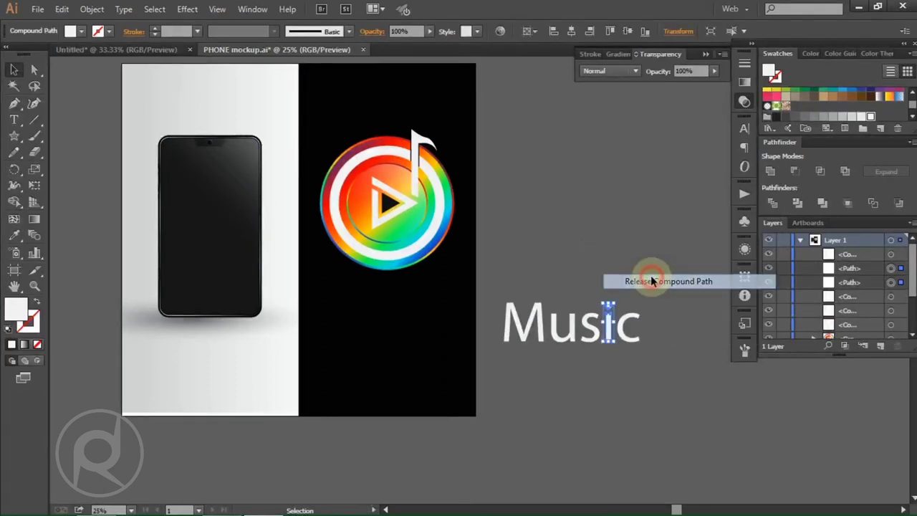
{"action": "left_click", "coordinate": [644, 276]}
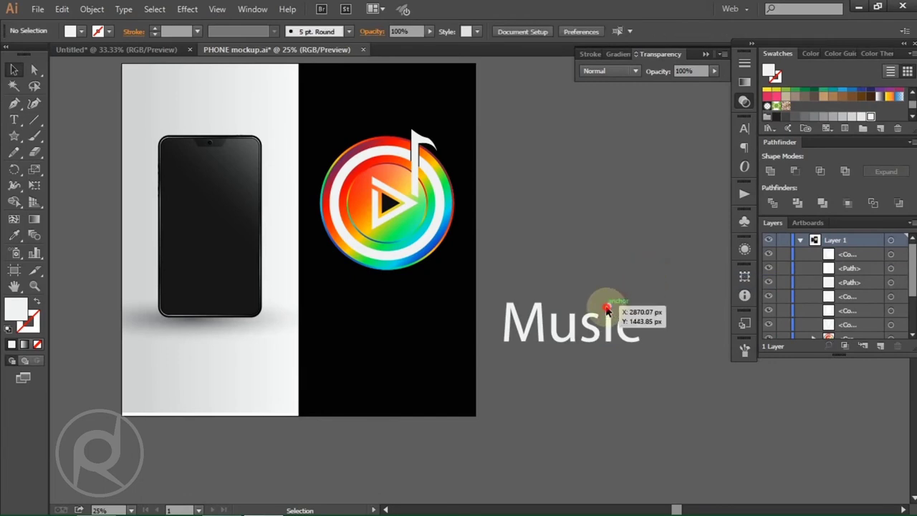
{"action": "left_click", "coordinate": [606, 304]}
Give the dot above the i the logo's rainbow gradient
{"action": "left_click", "coordinate": [13, 234]}
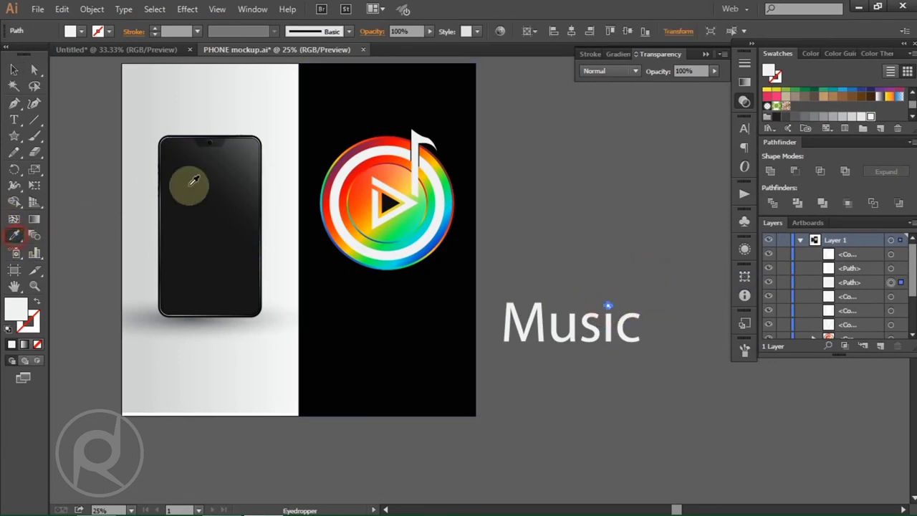
{"action": "left_click", "coordinate": [347, 149]}
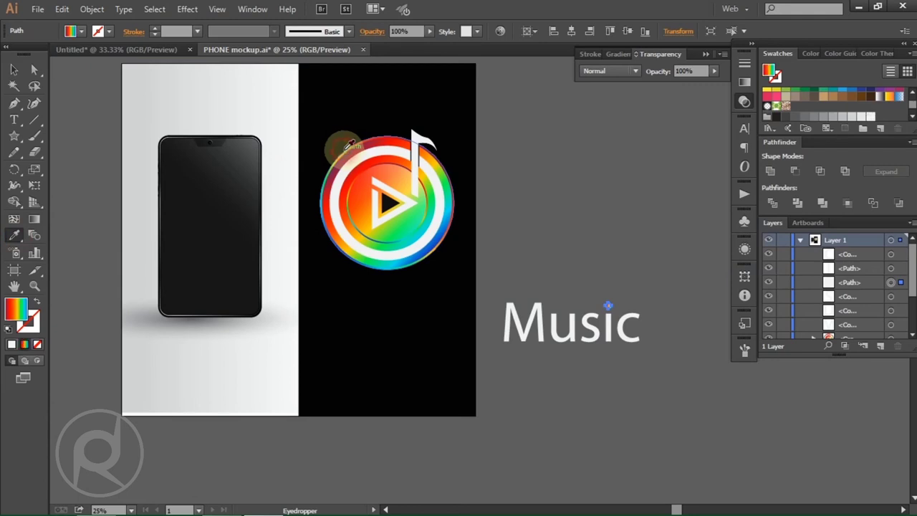
{"action": "left_click", "coordinate": [14, 69]}
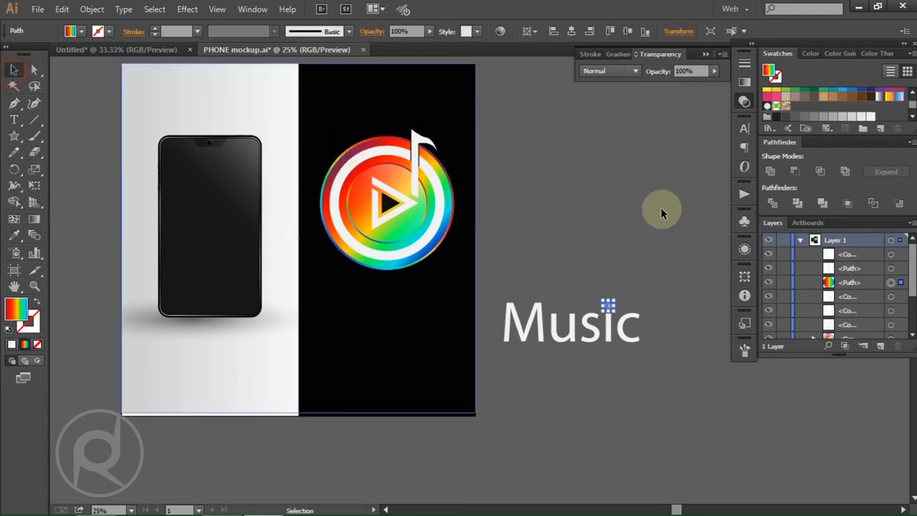
{"action": "left_click", "coordinate": [651, 235]}
Regroup the Music letters and start a new empty text point below them
{"action": "scroll", "coordinate": [618, 218], "scroll_direction": "down", "scroll_amount": 2}
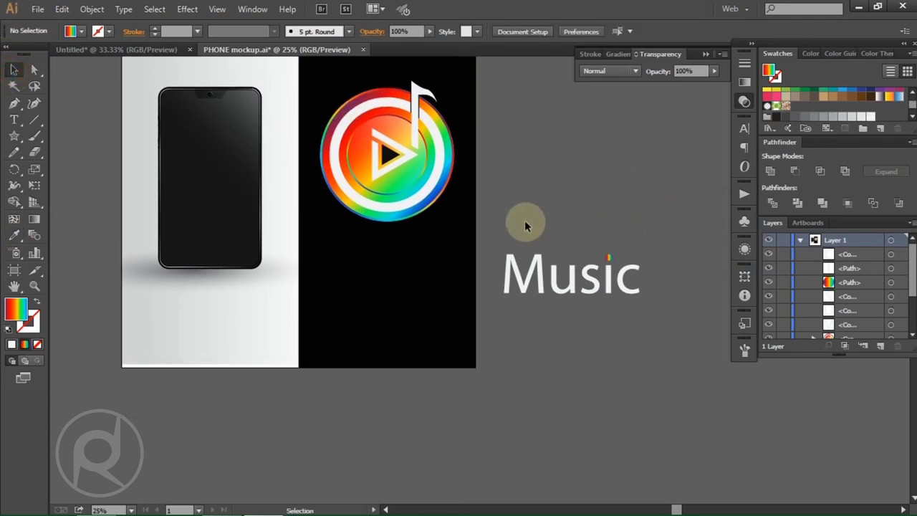
{"action": "left_click_drag", "start_coordinate": [561, 256], "coordinate": [669, 327]}
{"action": "right_click", "coordinate": [607, 201]}
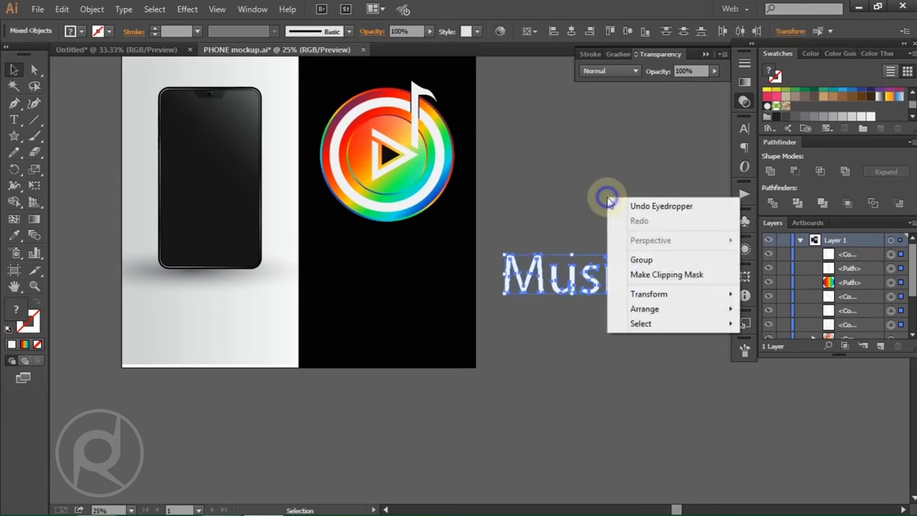
{"action": "left_click", "coordinate": [640, 259]}
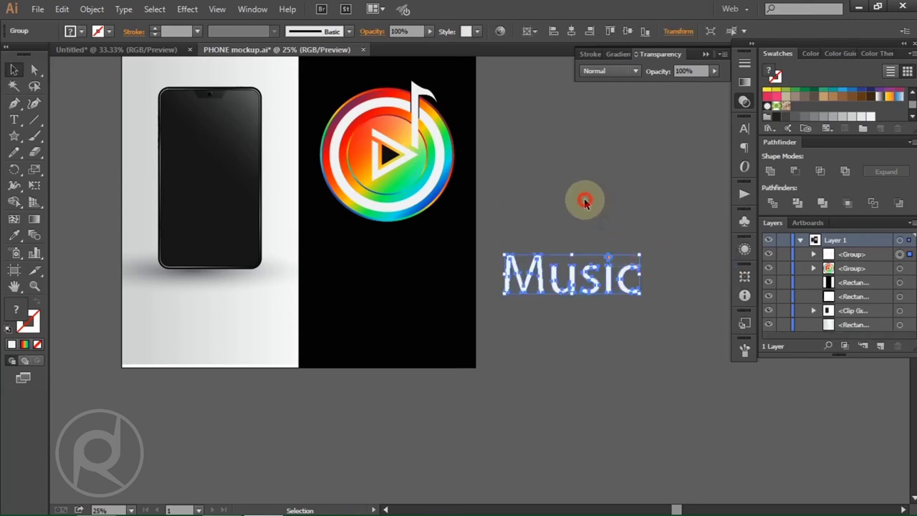
{"action": "left_click", "coordinate": [584, 199]}
{"action": "left_click", "coordinate": [14, 120]}
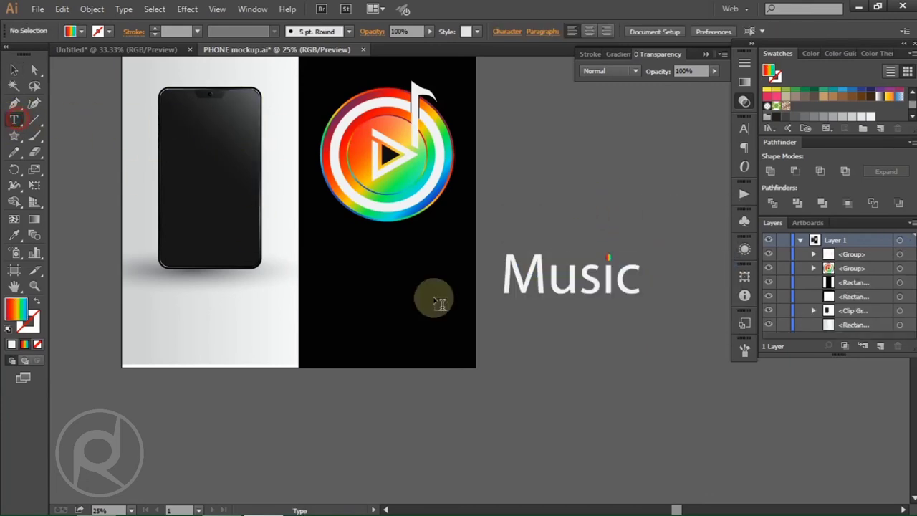
{"action": "left_click", "coordinate": [534, 354]}
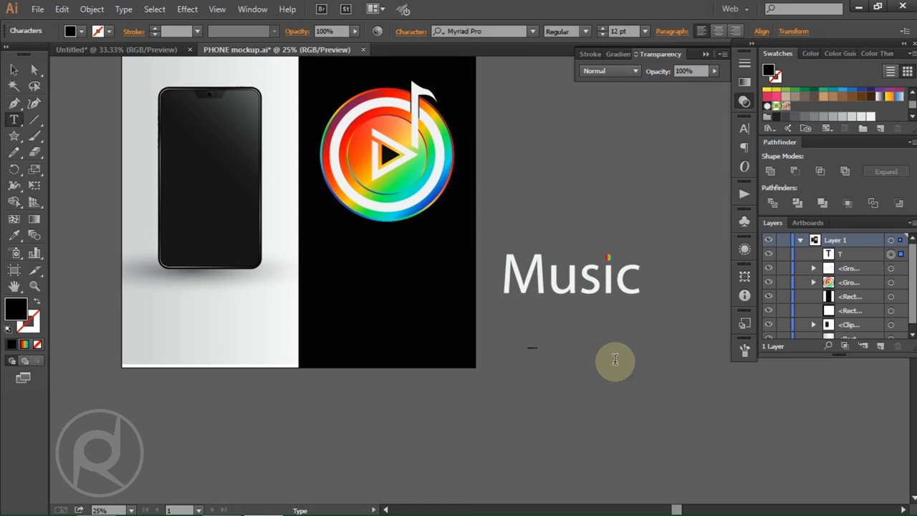
Set the small tagline text below Music in the Arial Bold font
{"action": "left_click", "coordinate": [13, 70]}
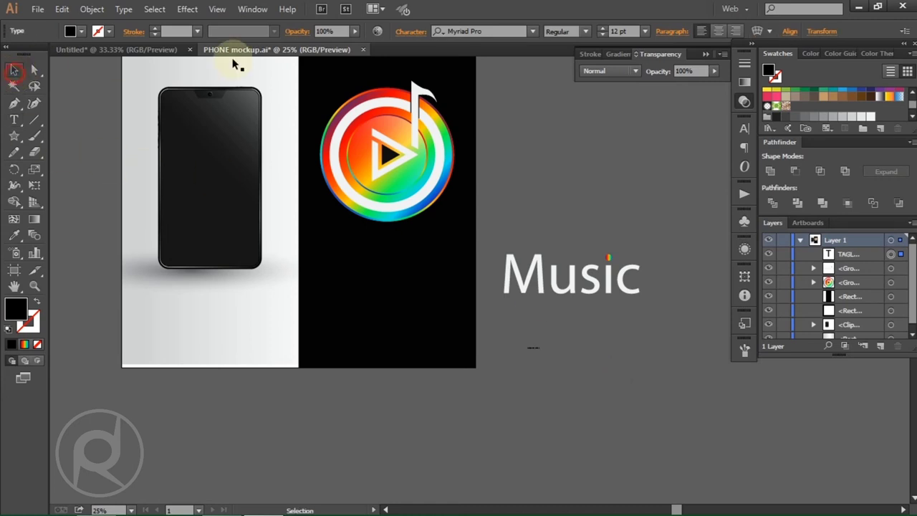
{"action": "left_click", "coordinate": [532, 31]}
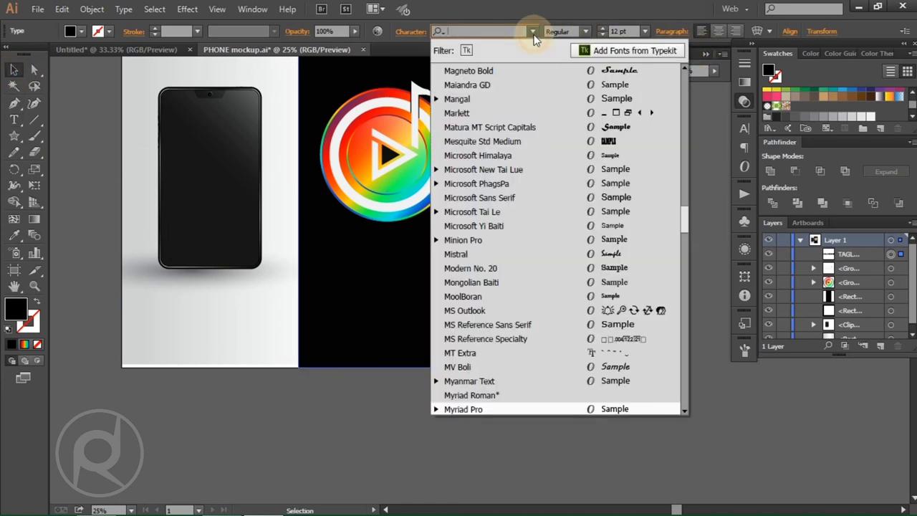
{"action": "scroll", "coordinate": [505, 168], "scroll_direction": "up", "scroll_amount": 5}
{"action": "scroll", "coordinate": [505, 168], "scroll_direction": "up", "scroll_amount": 10}
{"action": "scroll", "coordinate": [506, 167], "scroll_direction": "up", "scroll_amount": 10}
{"action": "scroll", "coordinate": [507, 168], "scroll_direction": "up", "scroll_amount": 10}
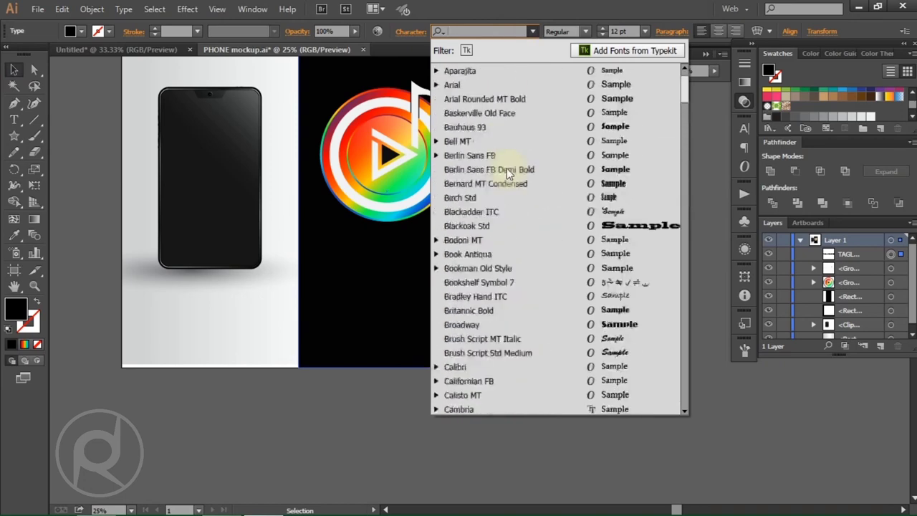
{"action": "scroll", "coordinate": [507, 167], "scroll_direction": "up", "scroll_amount": 2}
{"action": "left_click", "coordinate": [436, 113]}
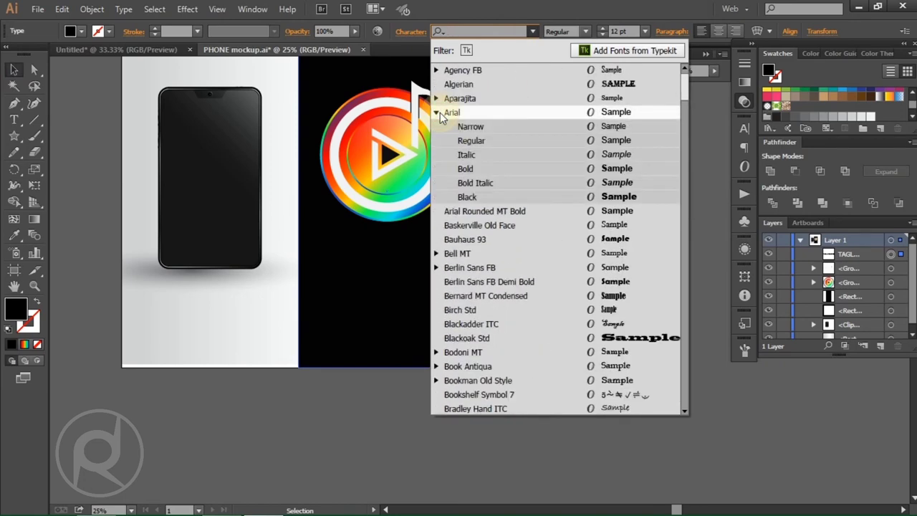
{"action": "left_click", "coordinate": [473, 169]}
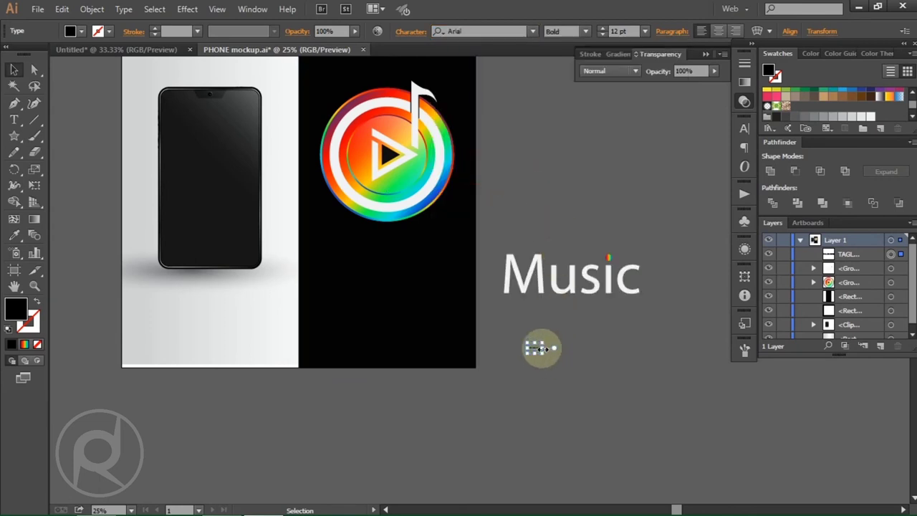
Enlarge the tagline, move it just below Music, and widen its letter tracking
{"action": "left_click_drag", "start_coordinate": [546, 349], "coordinate": [630, 348]}
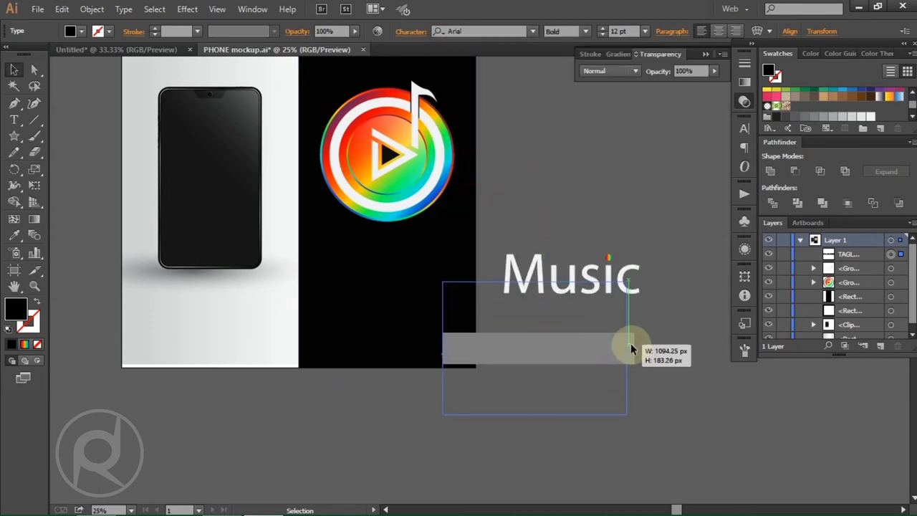
{"action": "left_click_drag", "start_coordinate": [534, 347], "coordinate": [578, 334]}
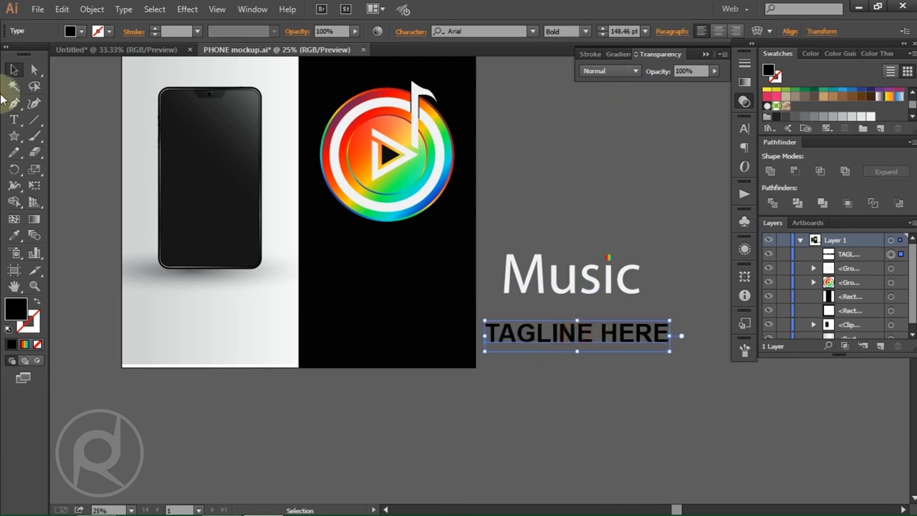
{"action": "left_click", "coordinate": [14, 119]}
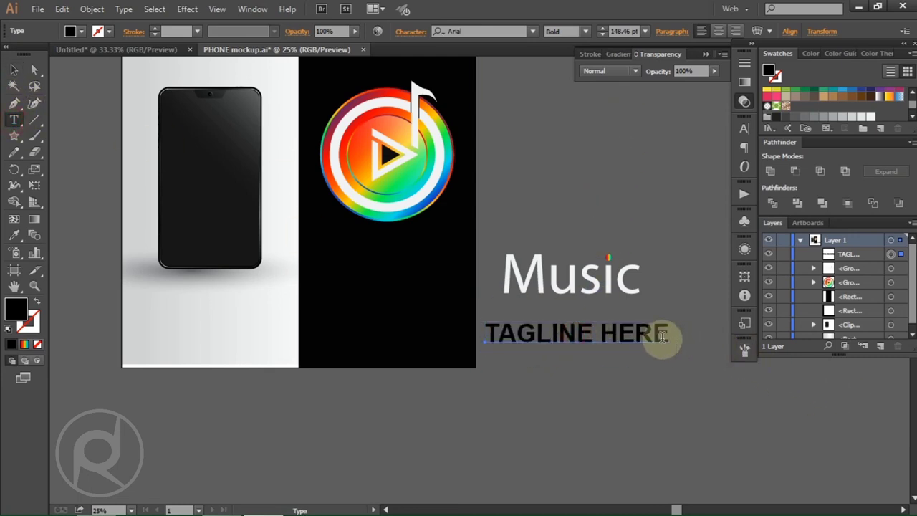
{"action": "left_click_drag", "start_coordinate": [665, 332], "coordinate": [473, 333]}
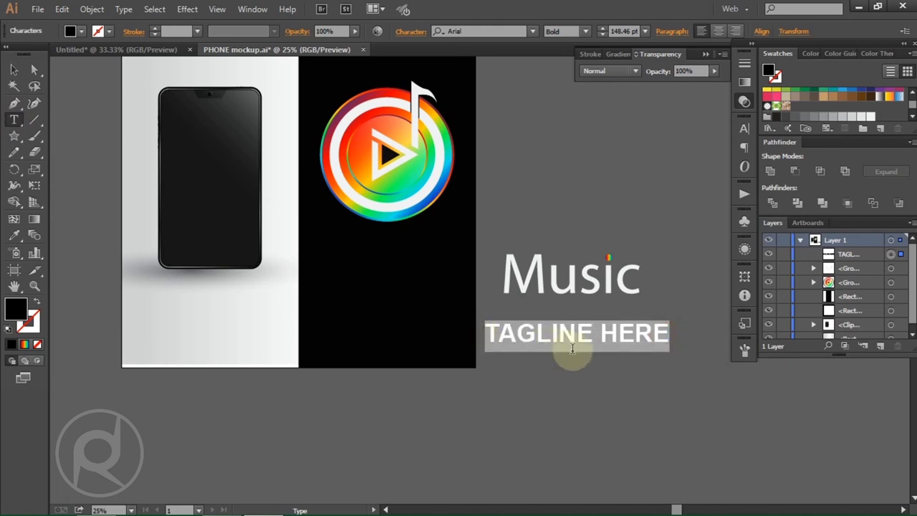
{"action": "key", "text": "alt+Right"}
{"action": "key", "text": "alt+Right"}
{"action": "key", "text": "alt+Right"}
{"action": "key", "text": "alt+Right"}
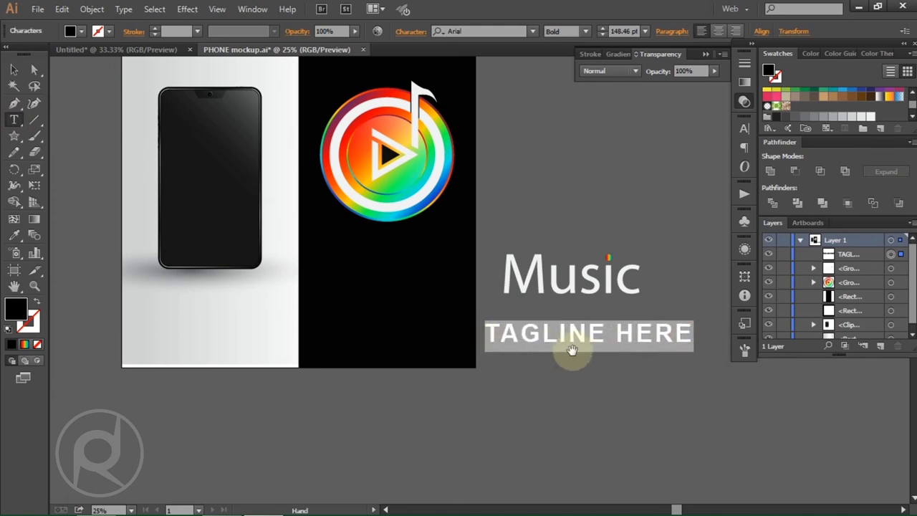
{"action": "key", "text": "alt+Right"}
{"action": "key", "text": "alt+Right"}
{"action": "key", "text": "alt+Right"}
{"action": "key", "text": "alt+Right"}
{"action": "key", "text": "alt+Right"}
{"action": "key", "text": "alt+Right"}
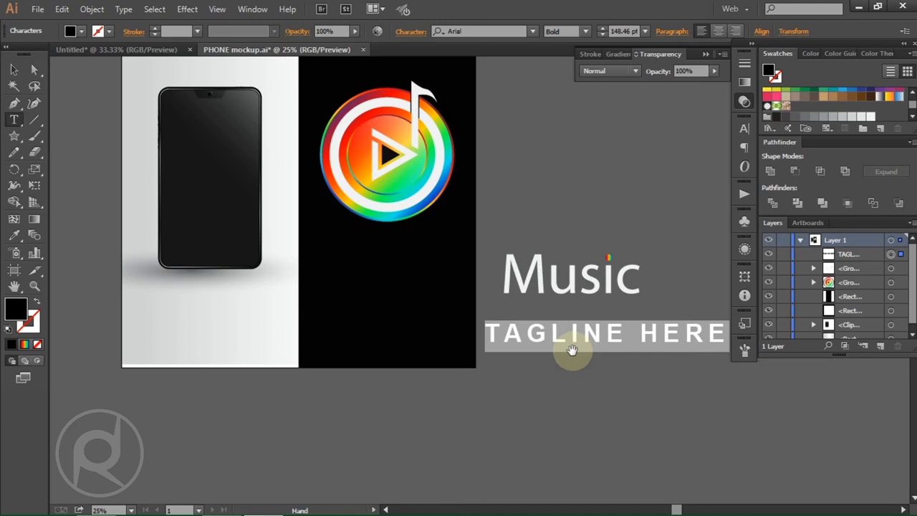
Undo the accidental deletion to restore the TAGLINE HERE text
{"action": "scroll", "coordinate": [368, 222], "scroll_direction": "up", "scroll_amount": 3}
{"action": "key", "text": "BackSpace"}
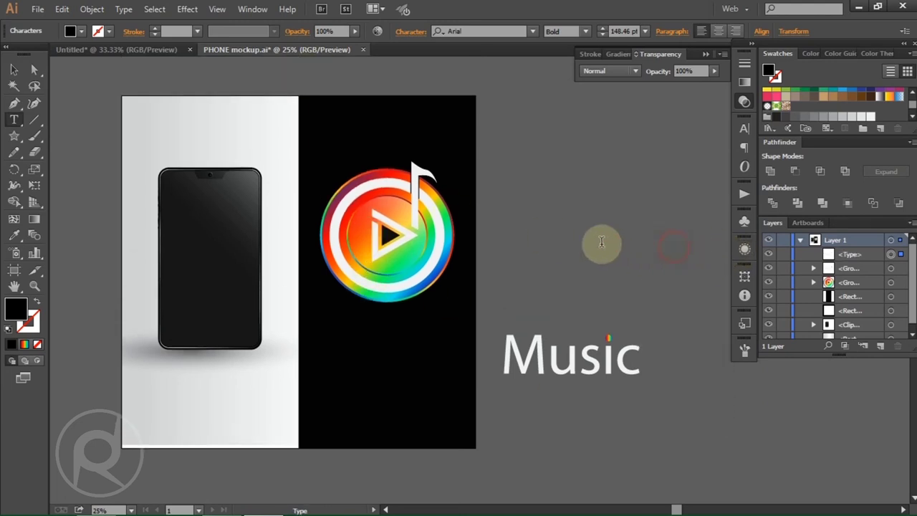
{"action": "right_click", "coordinate": [584, 196]}
{"action": "left_click", "coordinate": [595, 206]}
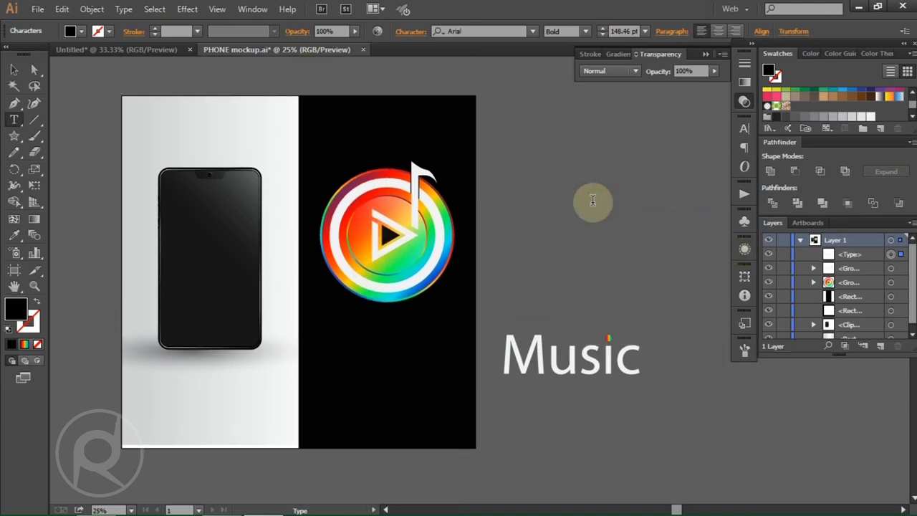
{"action": "right_click", "coordinate": [595, 204]}
{"action": "left_click", "coordinate": [604, 208]}
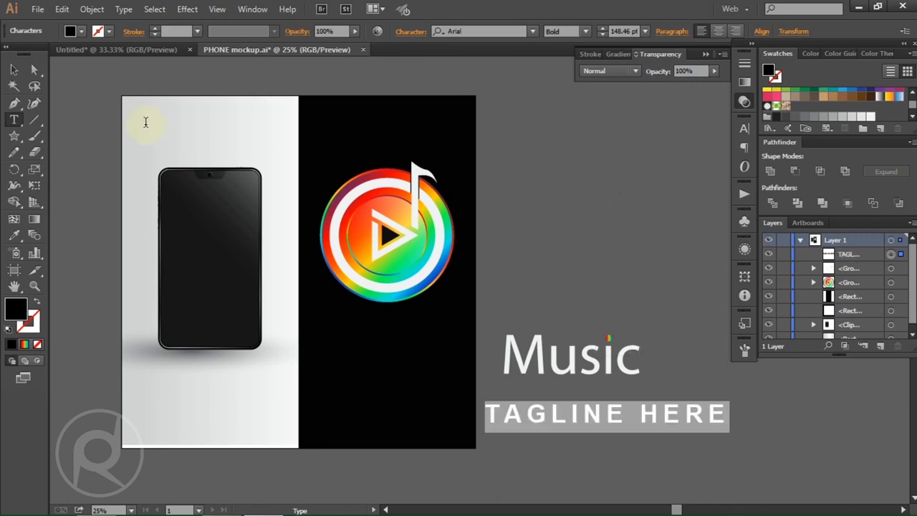
{"action": "left_click", "coordinate": [16, 71]}
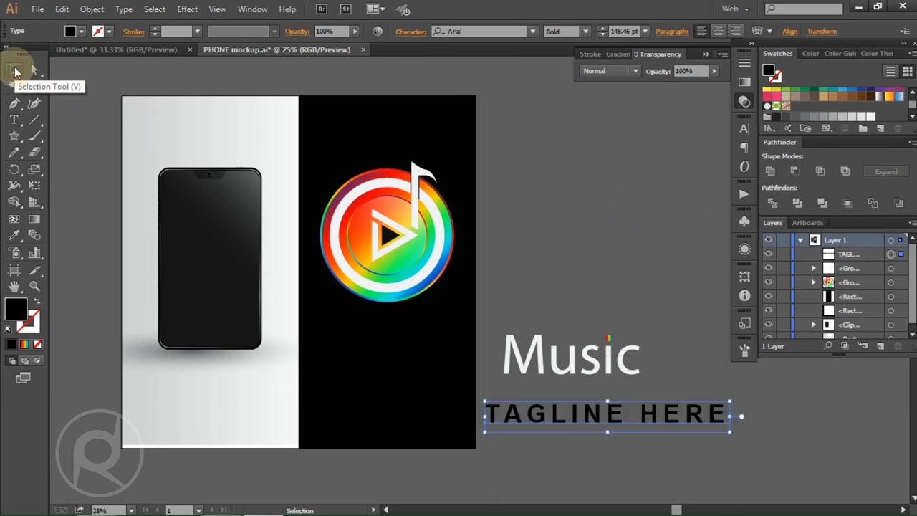
Expand TAGLINE HERE into outlines and colour it white by sampling Music
{"action": "left_click", "coordinate": [89, 9]}
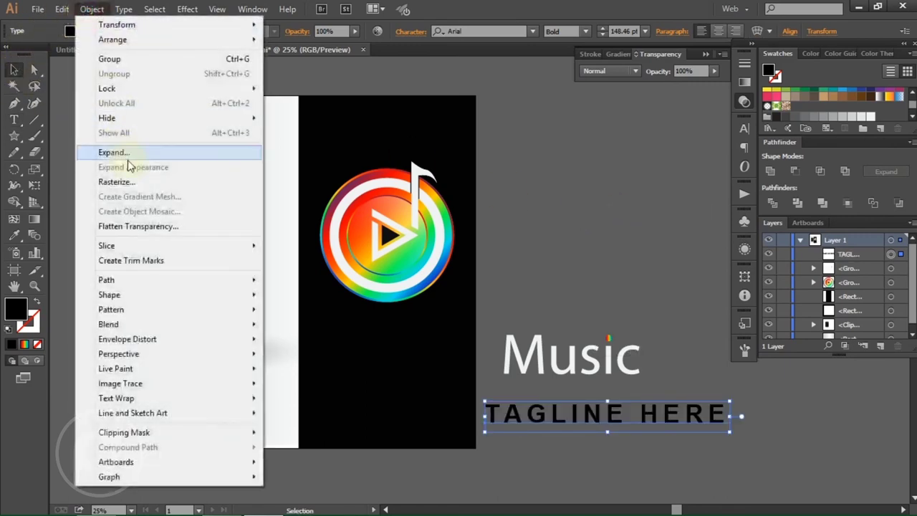
{"action": "left_click", "coordinate": [127, 151]}
{"action": "left_click", "coordinate": [433, 339]}
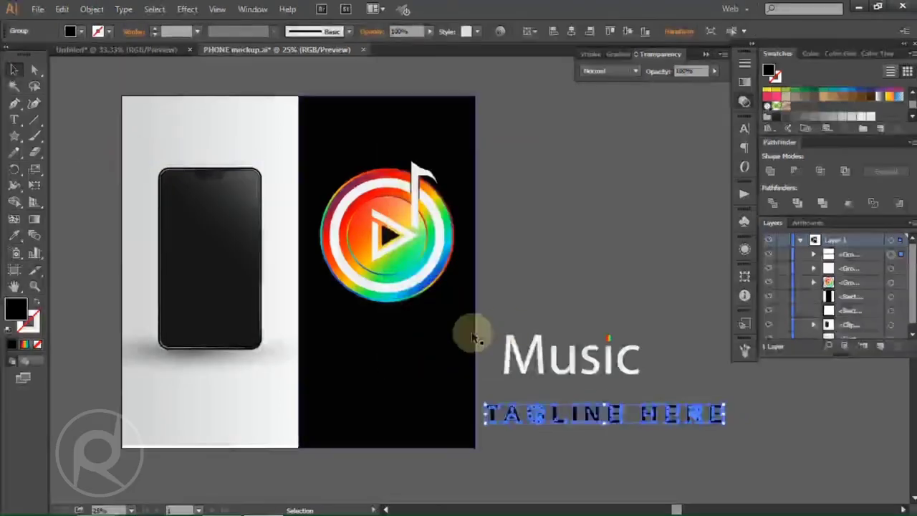
{"action": "left_click", "coordinate": [13, 236]}
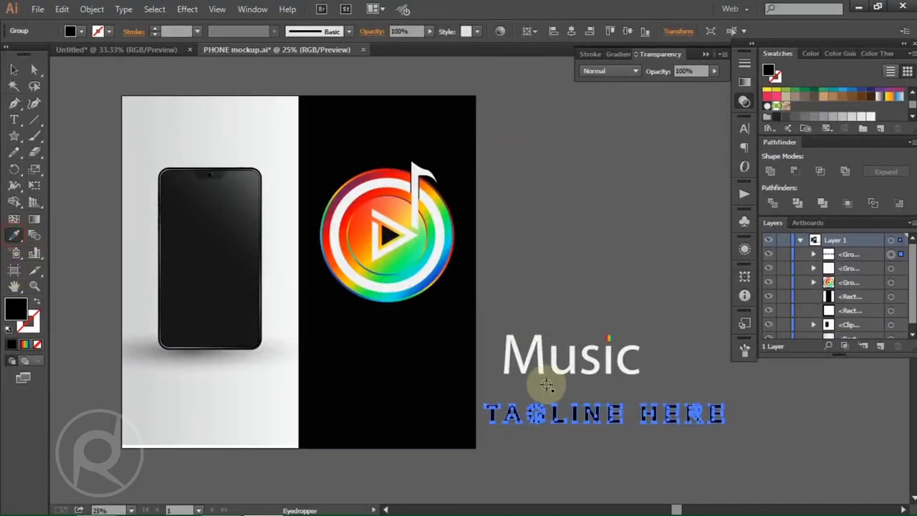
{"action": "left_click", "coordinate": [541, 367]}
Shrink the tagline and centre it horizontally under the Music wordmark
{"action": "left_click", "coordinate": [14, 70]}
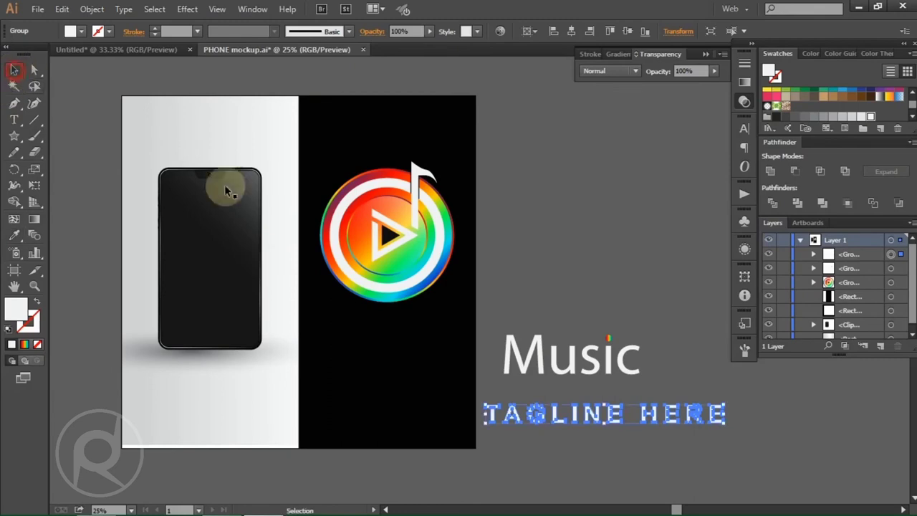
{"action": "mouse_move", "coordinate": [725, 414]}
{"action": "left_mouse_down"}
{"action": "mouse_move", "coordinate": [655, 416]}
{"action": "mouse_move", "coordinate": [573, 339]}
{"action": "left_mouse_up"}
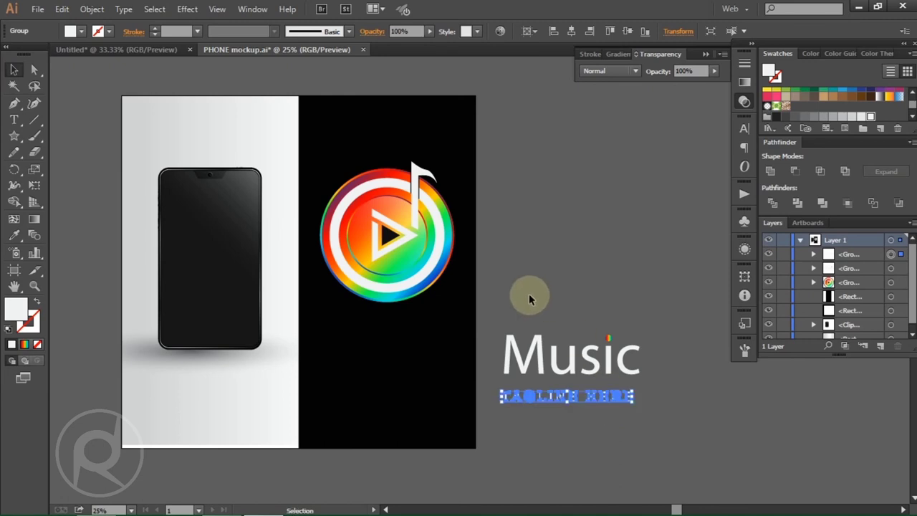
{"action": "left_click_drag", "start_coordinate": [528, 297], "coordinate": [675, 426]}
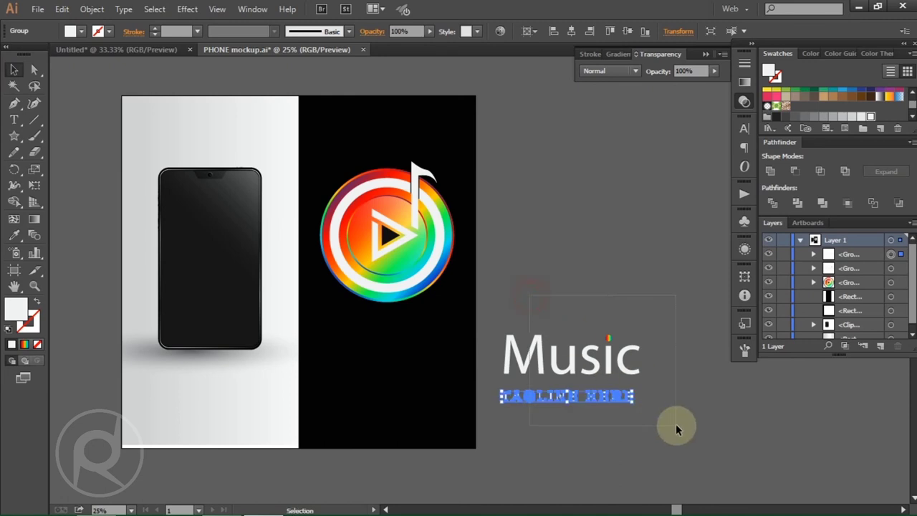
{"action": "left_click", "coordinate": [536, 33]}
{"action": "left_click", "coordinate": [546, 49]}
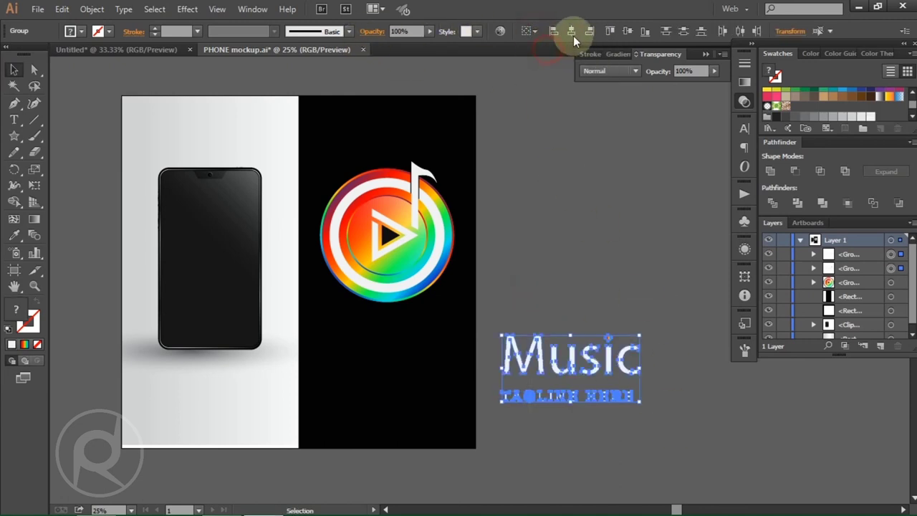
{"action": "left_click", "coordinate": [595, 256]}
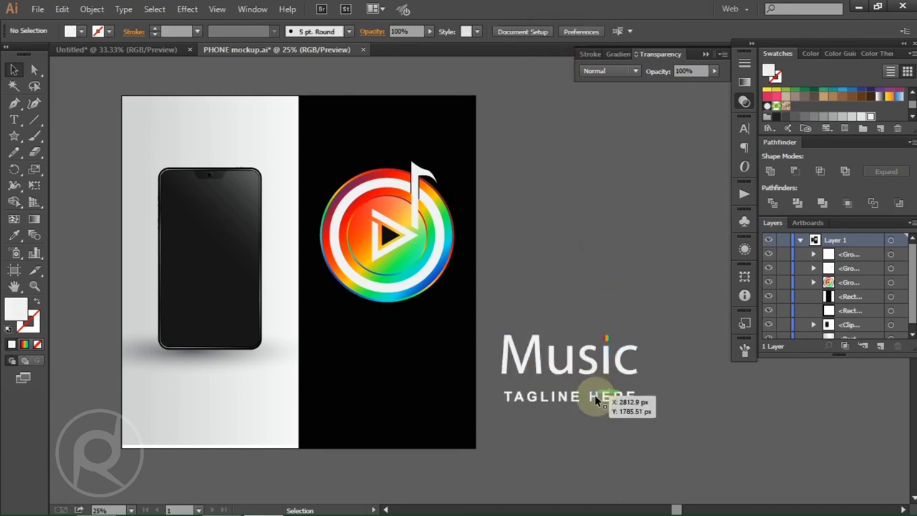
Nudge the tagline closer to Music, then select both and ungroup them
{"action": "mouse_move", "coordinate": [596, 396]}
{"action": "left_mouse_down"}
{"action": "mouse_move", "coordinate": [593, 388]}
{"action": "mouse_move", "coordinate": [631, 388]}
{"action": "mouse_move", "coordinate": [616, 388]}
{"action": "left_mouse_up"}
{"action": "left_click", "coordinate": [573, 410]}
{"action": "scroll", "coordinate": [573, 410], "scroll_direction": "up", "scroll_amount": 1}
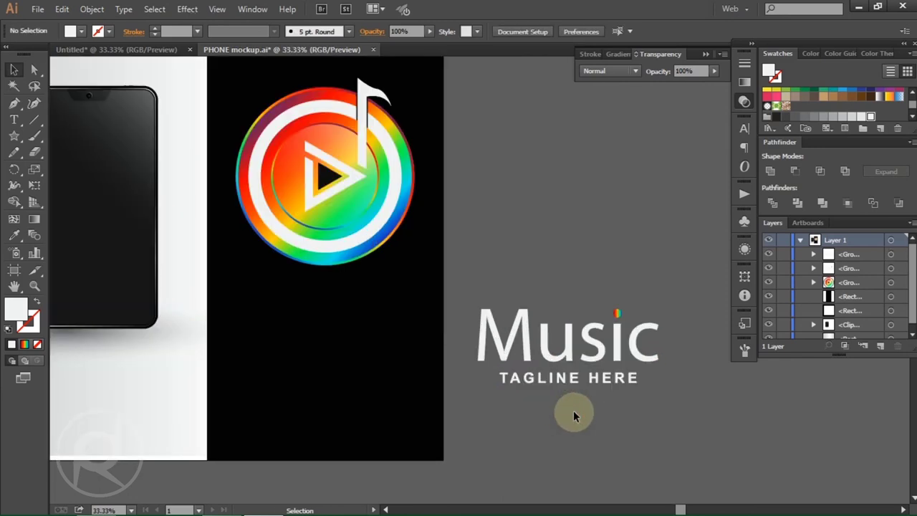
{"action": "left_click_drag", "start_coordinate": [524, 270], "coordinate": [650, 409]}
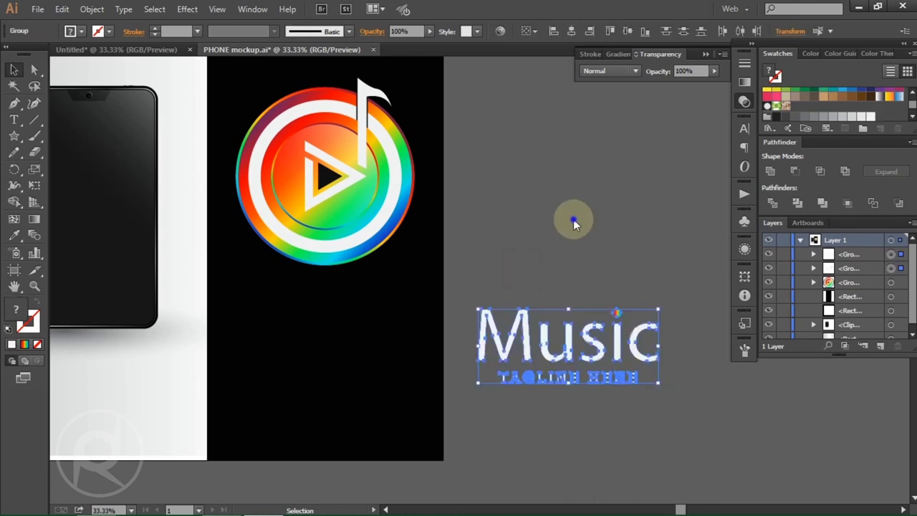
{"action": "right_click", "coordinate": [573, 222]}
{"action": "left_click", "coordinate": [600, 287]}
Place the wordmark and tagline on the black panel beneath the rainbow logo
{"action": "left_click_drag", "start_coordinate": [606, 378], "coordinate": [362, 349]}
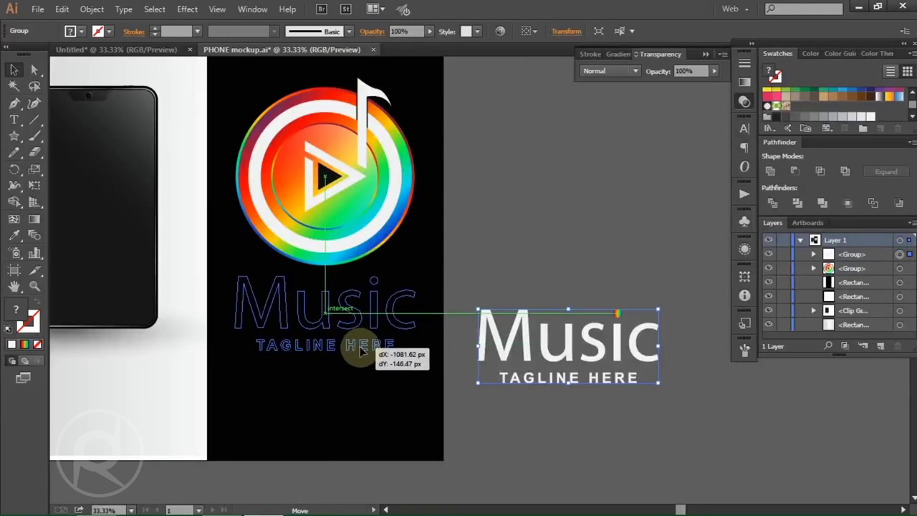
{"action": "left_click_drag", "start_coordinate": [362, 349], "coordinate": [358, 352]}
{"action": "left_click", "coordinate": [536, 246]}
{"action": "scroll", "coordinate": [495, 264], "scroll_direction": "down", "scroll_amount": 1, "text": "alt"}
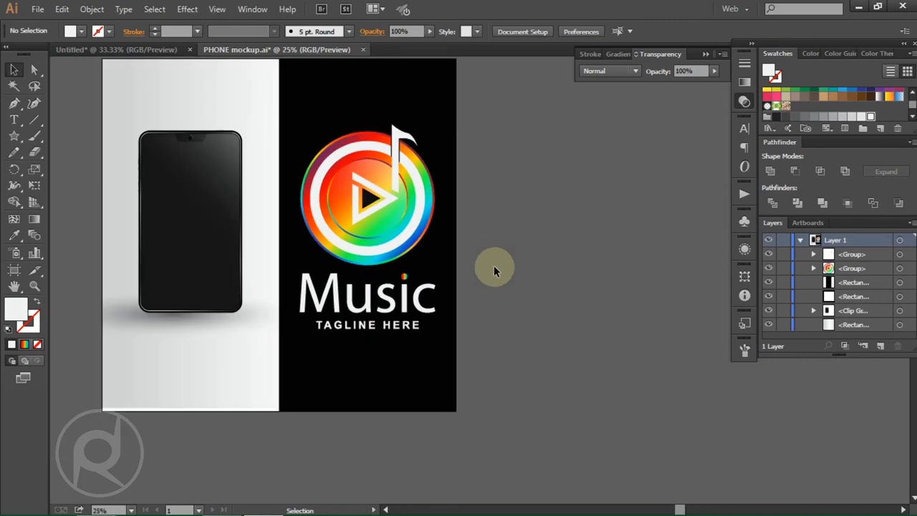
{"action": "scroll", "coordinate": [497, 260], "scroll_direction": "up", "scroll_amount": 1}
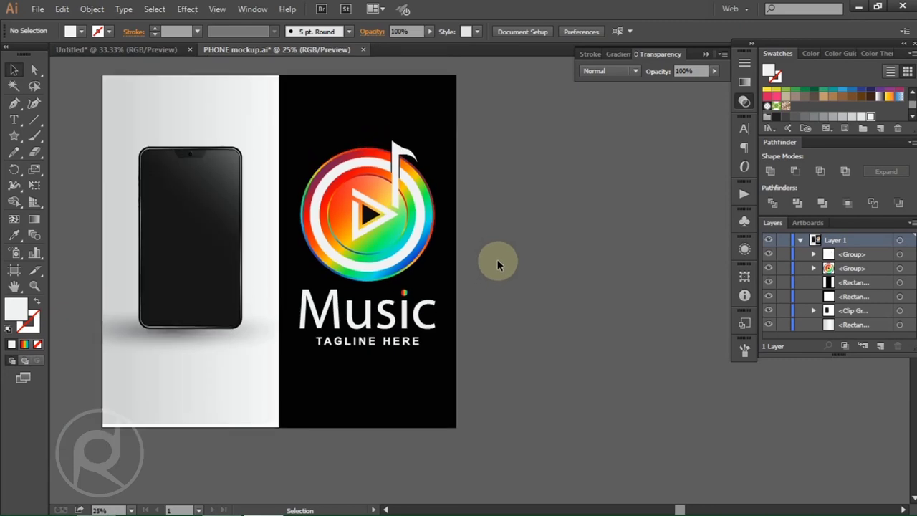
{"action": "left_click", "coordinate": [393, 327]}
Group the rainbow icon together with the Music wordmark and tagline
{"action": "left_click", "coordinate": [384, 227], "text": "shift"}
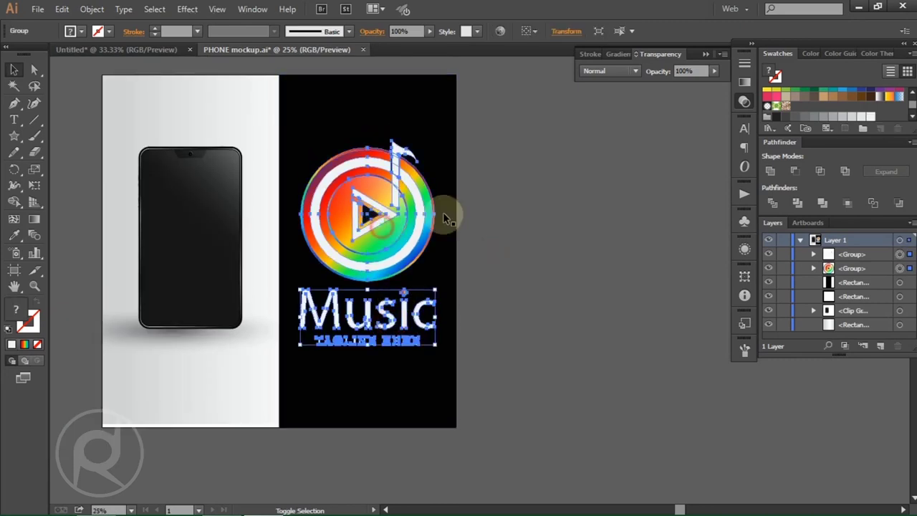
{"action": "right_click", "coordinate": [539, 181]}
{"action": "left_click", "coordinate": [569, 237]}
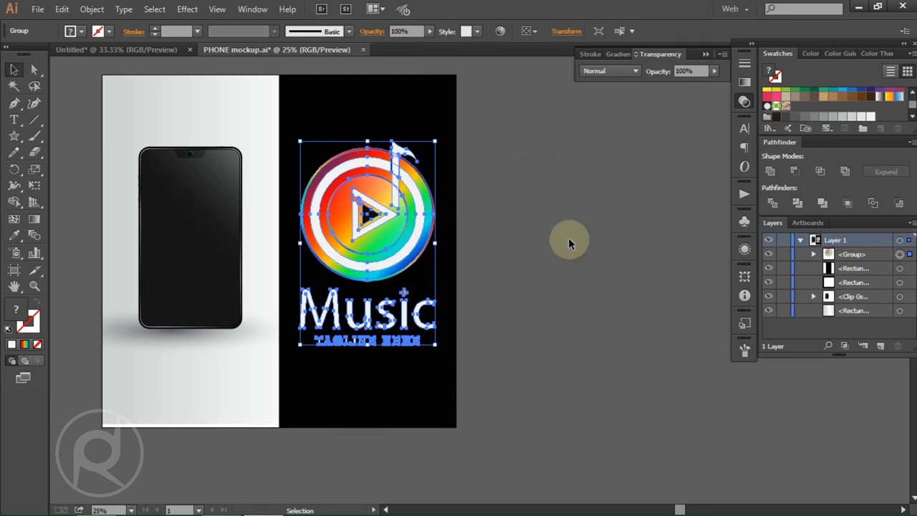
Copy the grouped logo and paste a copy in front of it
{"action": "left_click", "coordinate": [62, 9]}
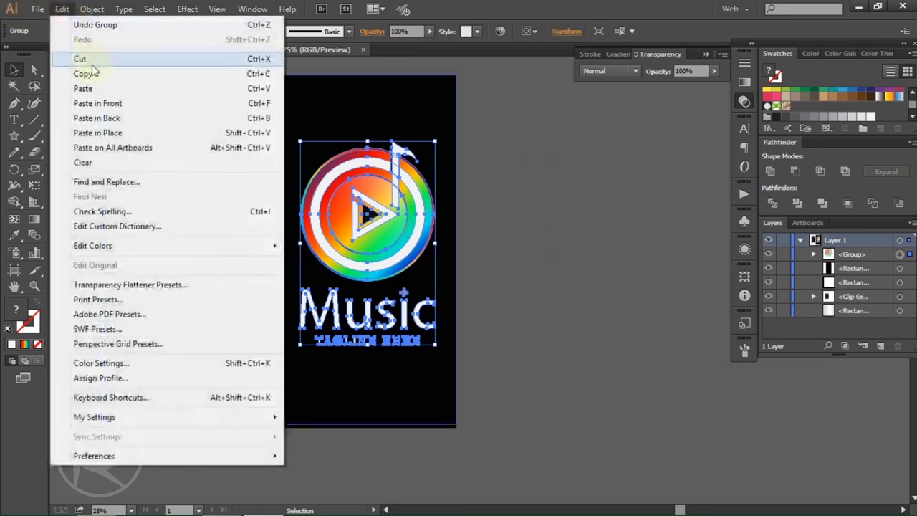
{"action": "left_click", "coordinate": [93, 73]}
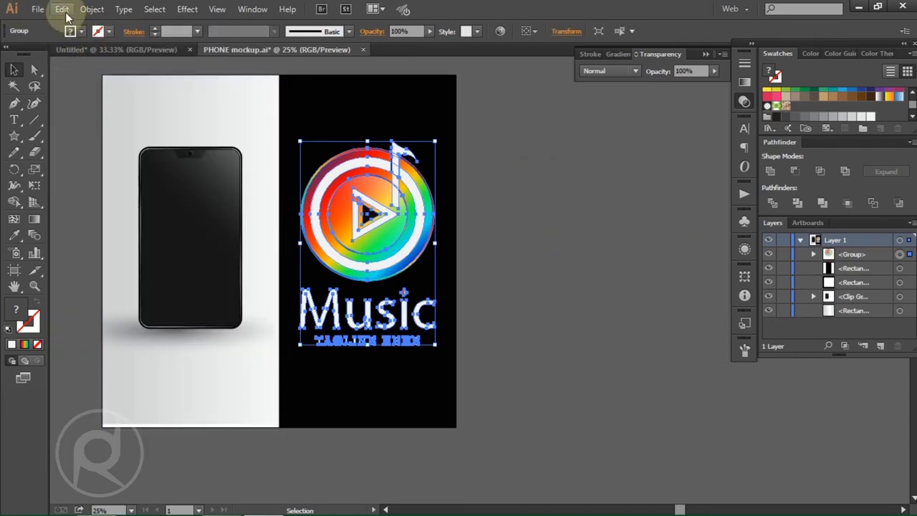
{"action": "left_click", "coordinate": [62, 8]}
{"action": "left_click", "coordinate": [131, 106]}
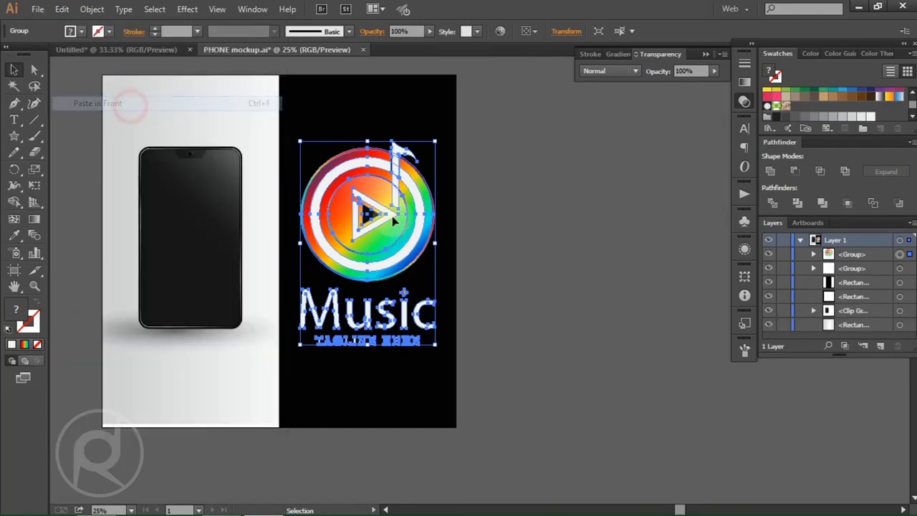
{"action": "left_click", "coordinate": [375, 226], "text": "shift"}
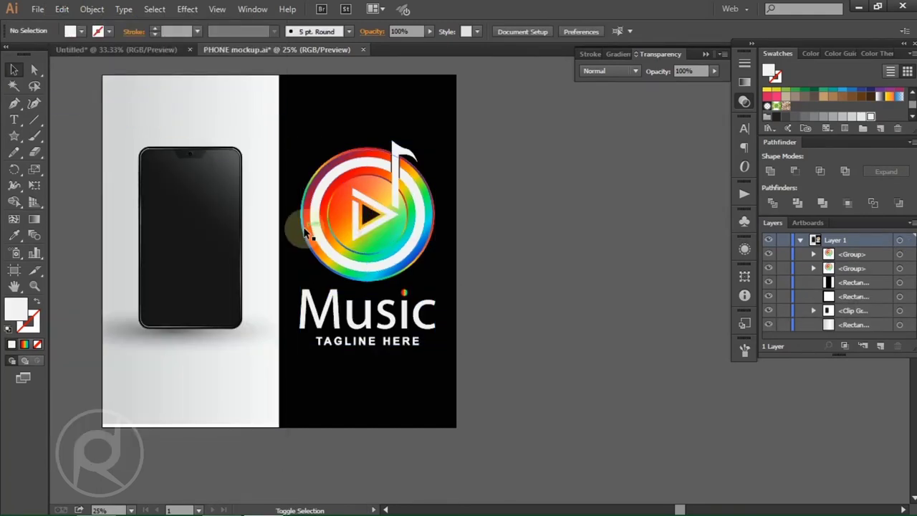
{"action": "left_click", "coordinate": [391, 225], "text": "shift"}
Move the logo copy straight left onto the phone, lock the background rectangle, and expand the phone's clip group
{"action": "left_click_drag", "start_coordinate": [374, 215], "coordinate": [197, 200]}
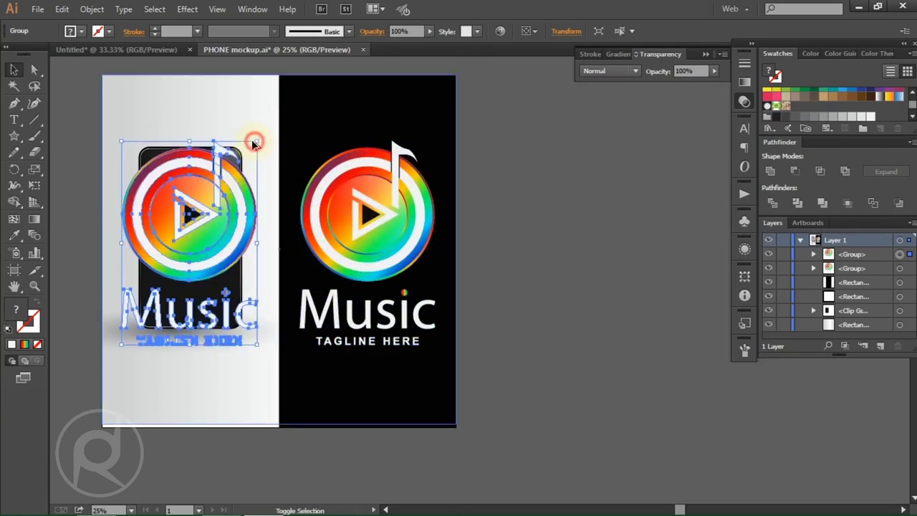
{"action": "left_click", "coordinate": [570, 189]}
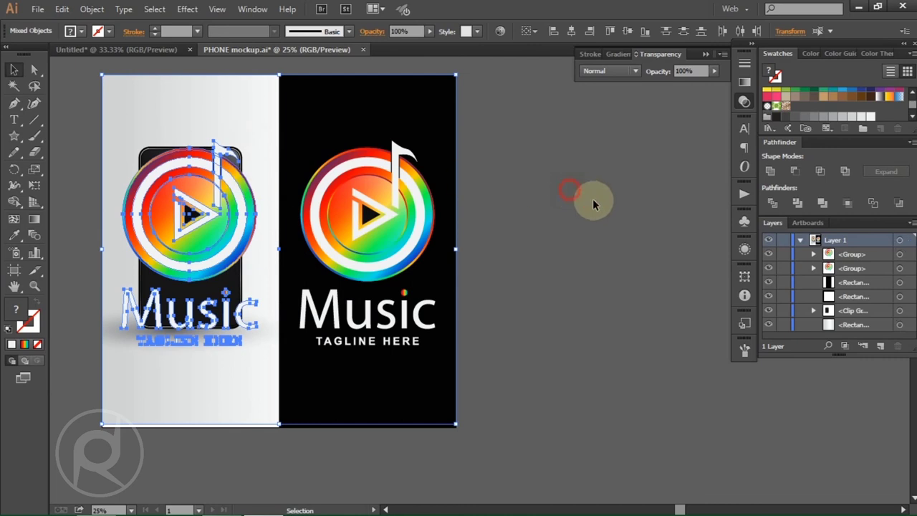
{"action": "left_click", "coordinate": [784, 326]}
{"action": "left_click", "coordinate": [816, 310]}
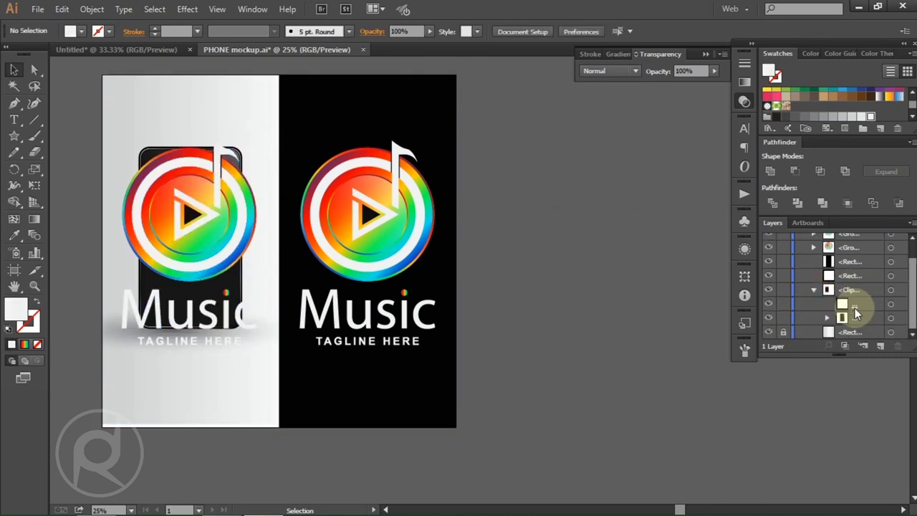
{"action": "left_click", "coordinate": [828, 317]}
{"action": "scroll", "coordinate": [888, 313], "scroll_direction": "down", "scroll_amount": 1}
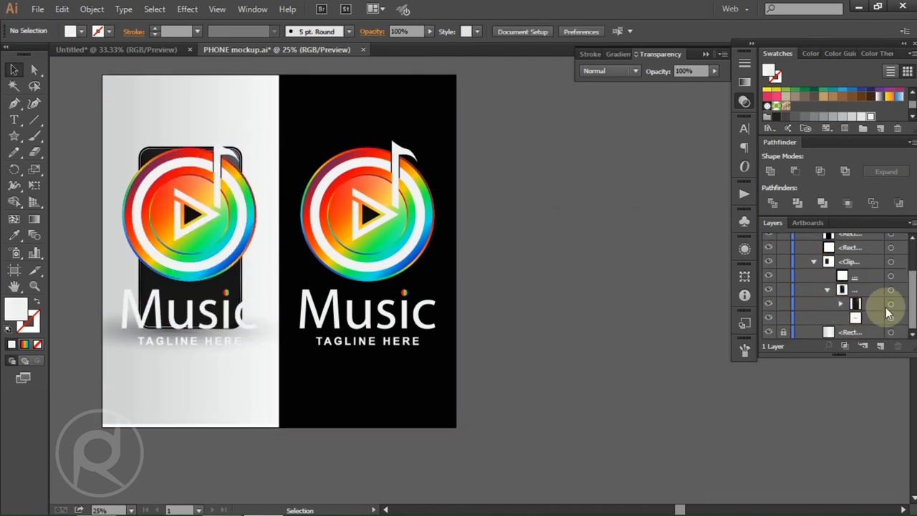
{"action": "left_click", "coordinate": [841, 304]}
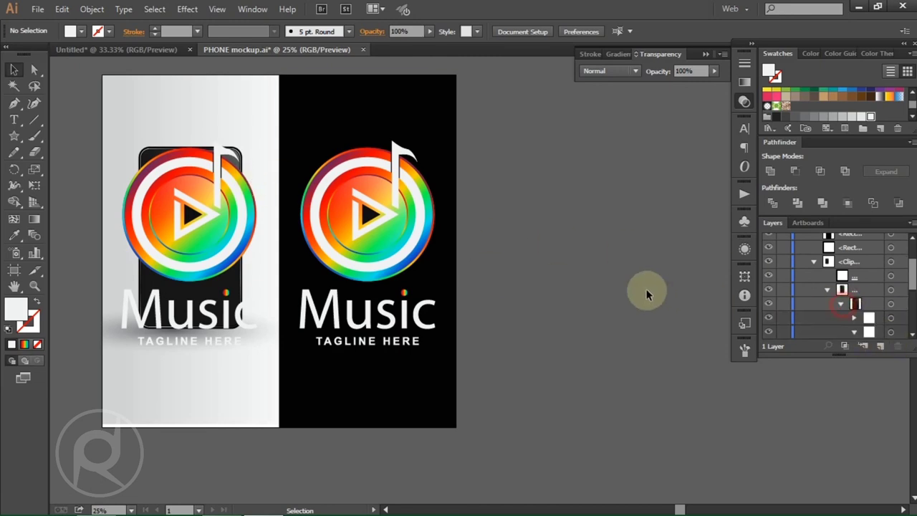
{"action": "scroll", "coordinate": [651, 265], "scroll_direction": "down", "scroll_amount": 1}
{"action": "scroll", "coordinate": [855, 304], "scroll_direction": "down", "scroll_amount": 1}
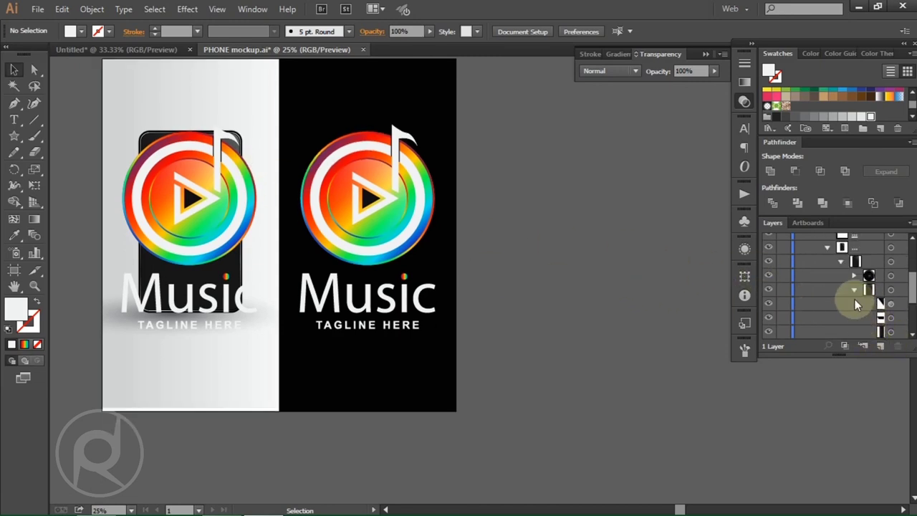
Shrink the phone logo copy in two passes and move it up on the screen
{"action": "left_click", "coordinate": [188, 198]}
{"action": "left_click_drag", "start_coordinate": [257, 126], "coordinate": [223, 137]}
{"action": "left_click", "coordinate": [538, 196]}
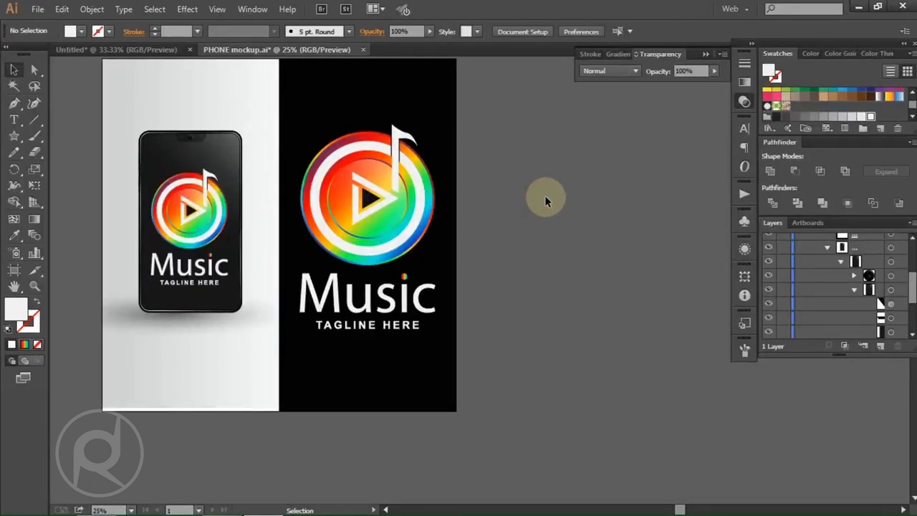
{"action": "left_click", "coordinate": [188, 211]}
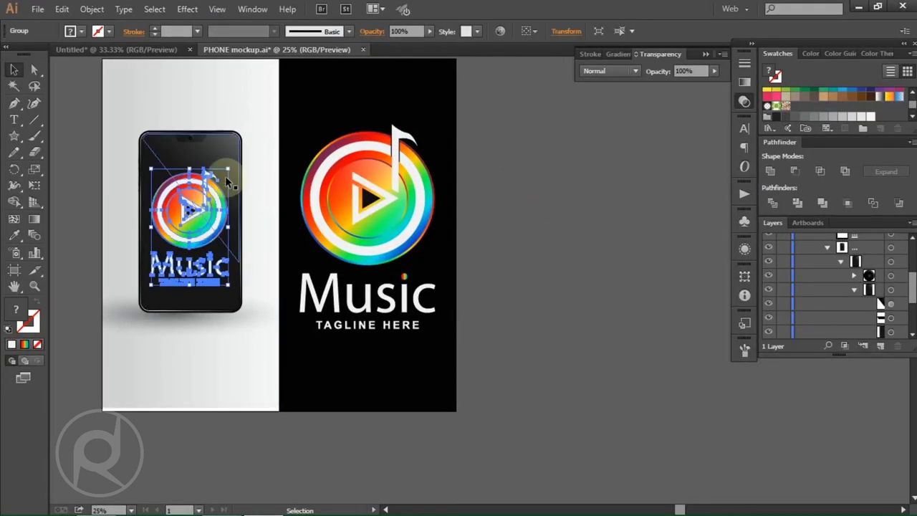
{"action": "left_click_drag", "start_coordinate": [227, 169], "coordinate": [222, 169]}
{"action": "scroll", "coordinate": [185, 234], "scroll_direction": "up", "scroll_amount": 1}
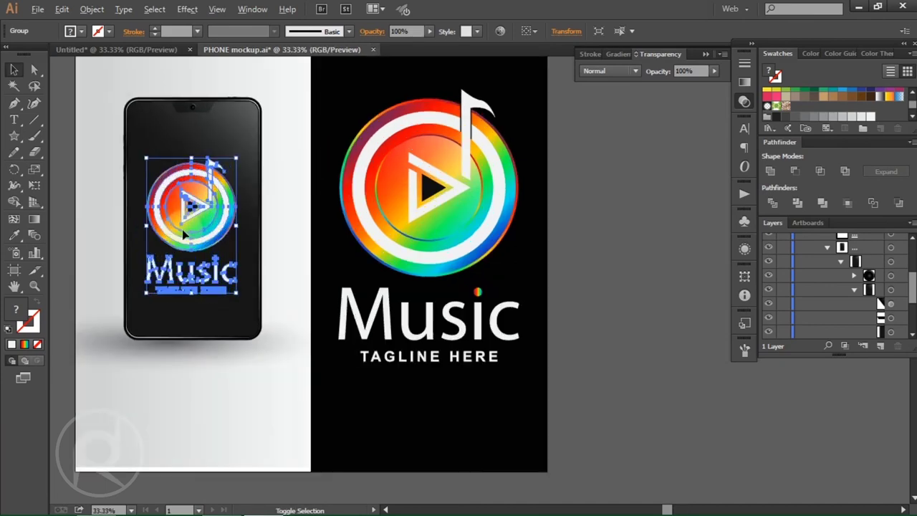
{"action": "scroll", "coordinate": [185, 235], "scroll_direction": "up", "scroll_amount": 1}
{"action": "left_click_drag", "start_coordinate": [199, 202], "coordinate": [200, 176]}
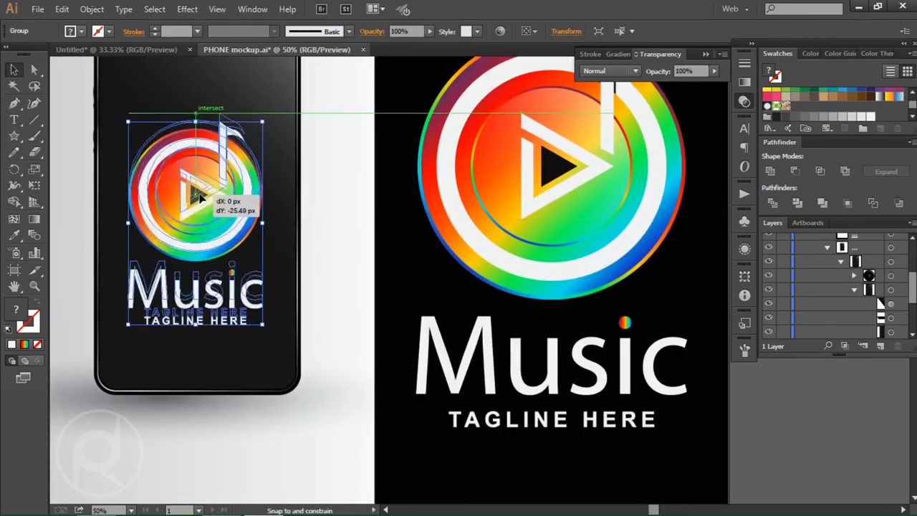
Move the logo group lower in the layer stack and collapse the phone sublayers
{"action": "left_click", "coordinate": [854, 289]}
{"action": "scroll", "coordinate": [856, 273], "scroll_direction": "up", "scroll_amount": 3}
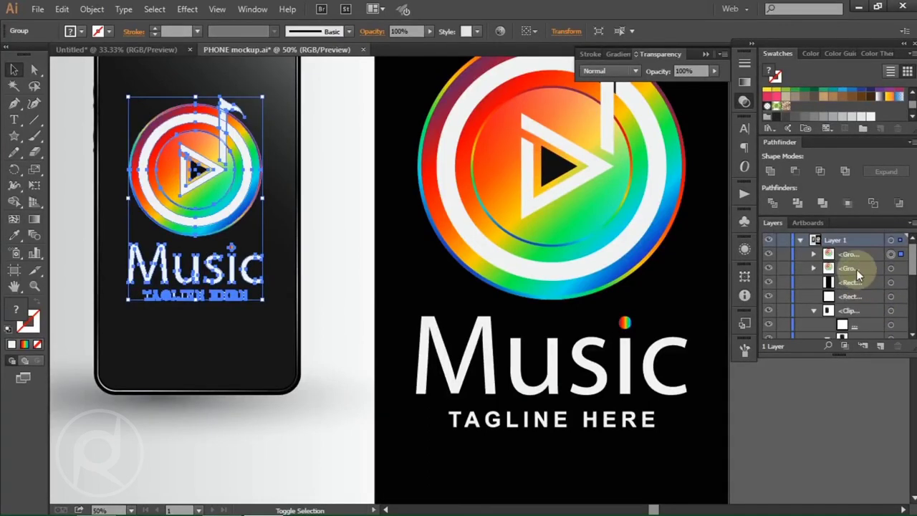
{"action": "mouse_move", "coordinate": [851, 255]}
{"action": "left_mouse_down"}
{"action": "mouse_move", "coordinate": [859, 335]}
{"action": "mouse_move", "coordinate": [881, 286]}
{"action": "left_mouse_up"}
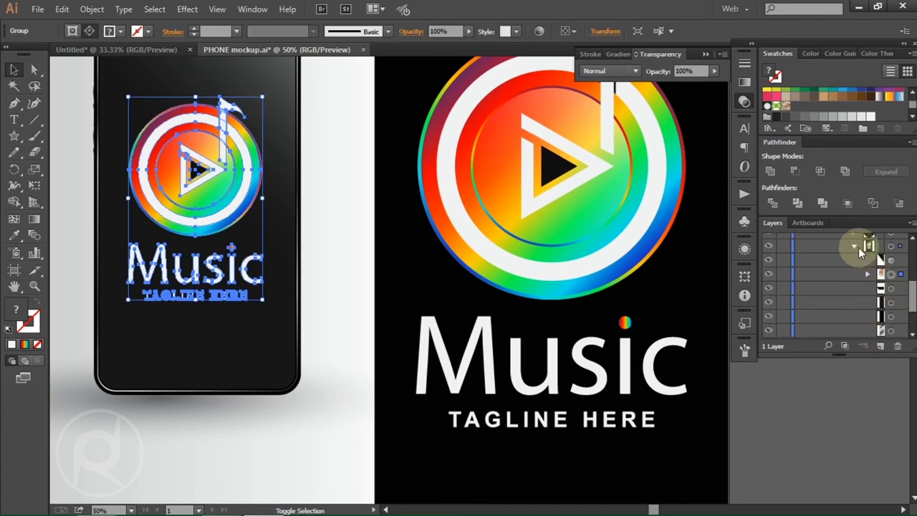
{"action": "left_click", "coordinate": [858, 247]}
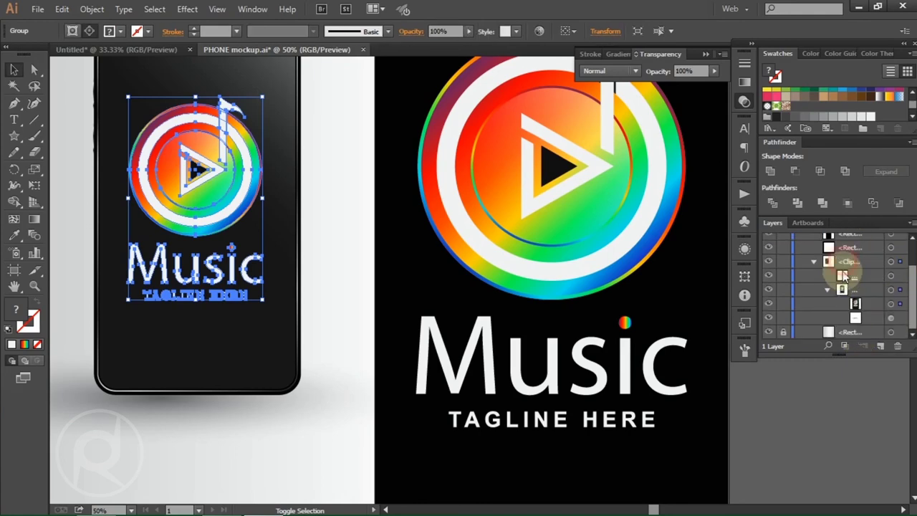
{"action": "left_click", "coordinate": [829, 289]}
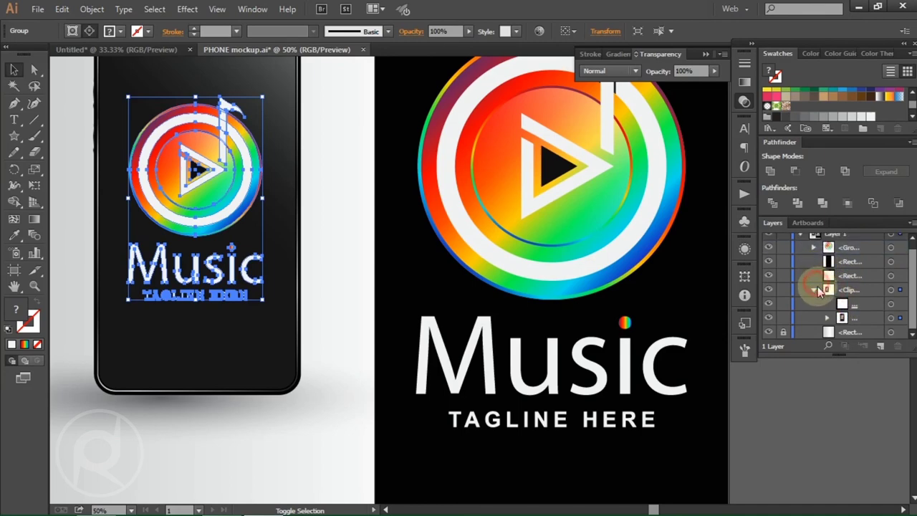
{"action": "left_click", "coordinate": [815, 290]}
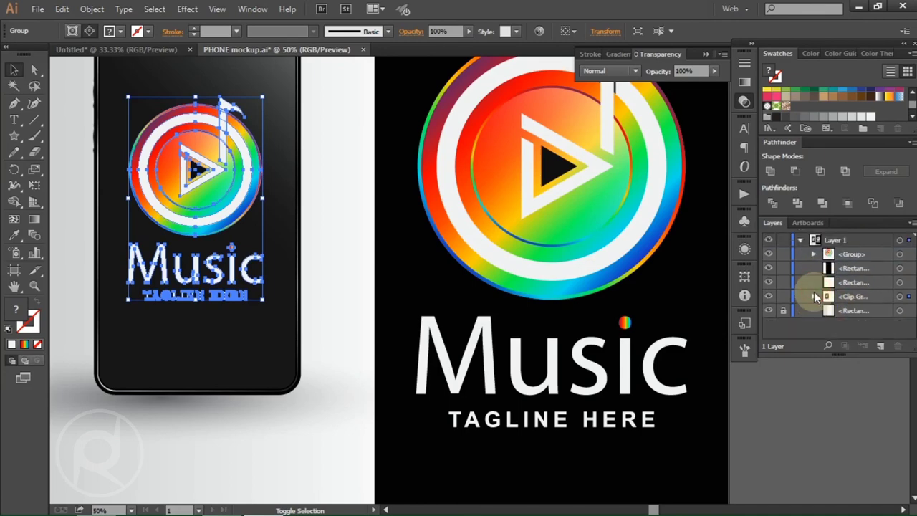
{"action": "left_click", "coordinate": [800, 241]}
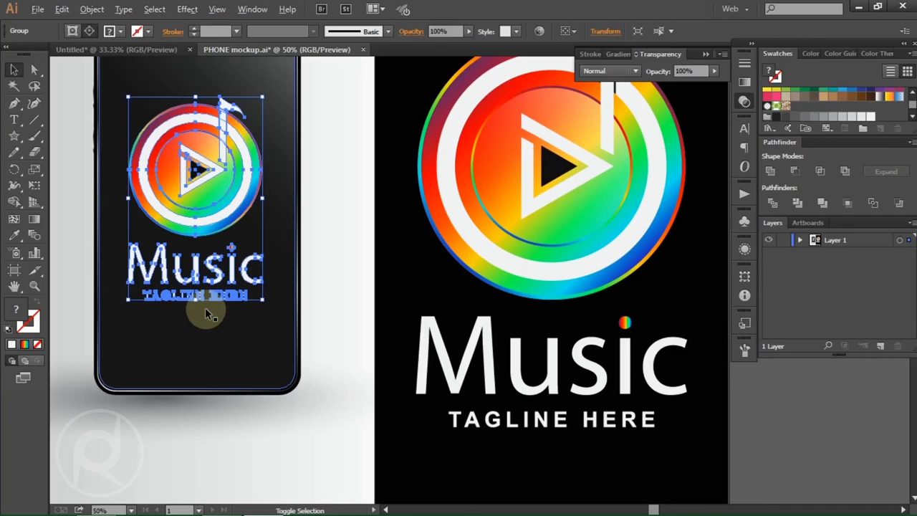
{"action": "scroll", "coordinate": [207, 314], "scroll_direction": "down", "scroll_amount": 2}
{"action": "scroll", "coordinate": [194, 301], "scroll_direction": "up", "scroll_amount": 1}
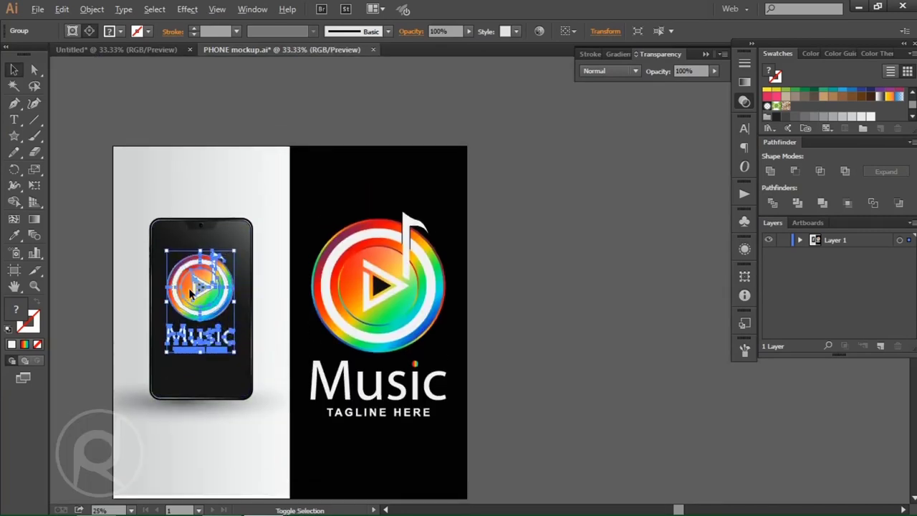
Scale the phone logo slightly smaller so it sits centred within the display
{"action": "scroll", "coordinate": [189, 290], "scroll_direction": "up", "scroll_amount": 1}
{"action": "scroll", "coordinate": [193, 296], "scroll_direction": "up", "scroll_amount": 2}
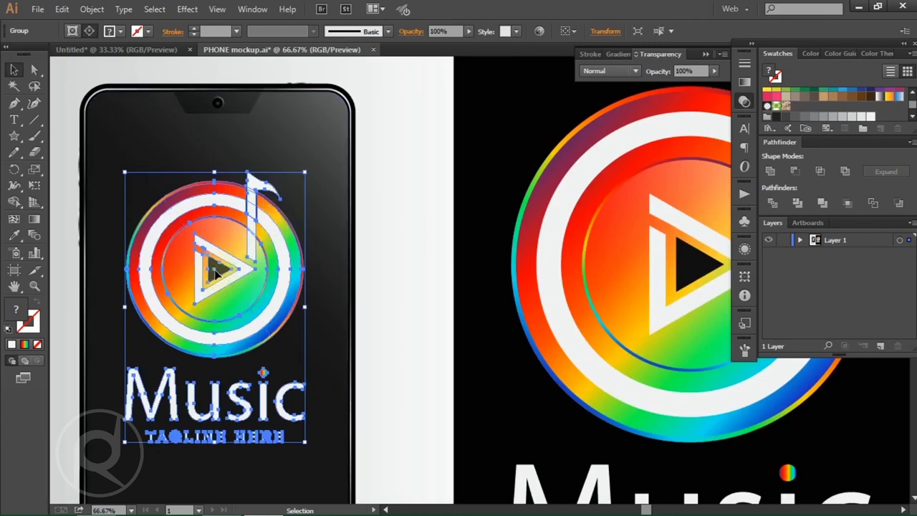
{"action": "left_click_drag", "start_coordinate": [208, 286], "coordinate": [212, 288]}
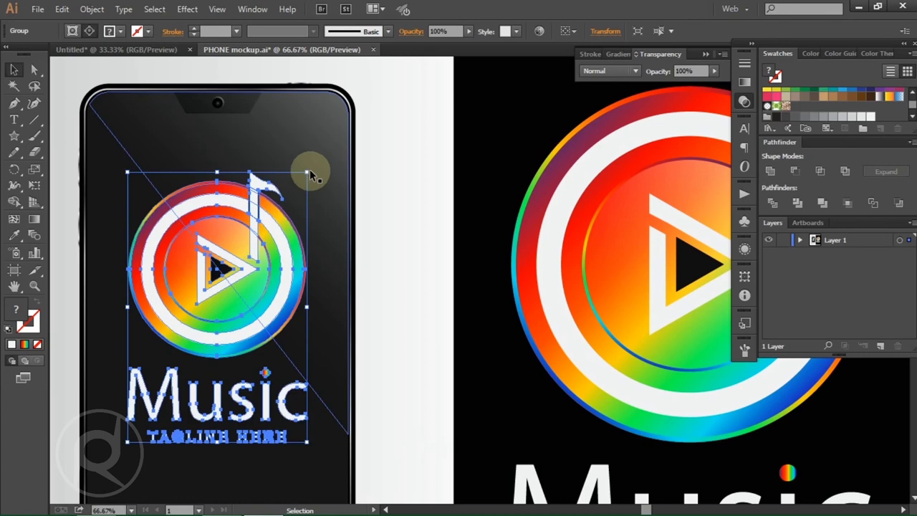
{"action": "left_click_drag", "start_coordinate": [308, 173], "coordinate": [292, 185]}
{"action": "scroll", "coordinate": [267, 227], "scroll_direction": "down", "scroll_amount": 3}
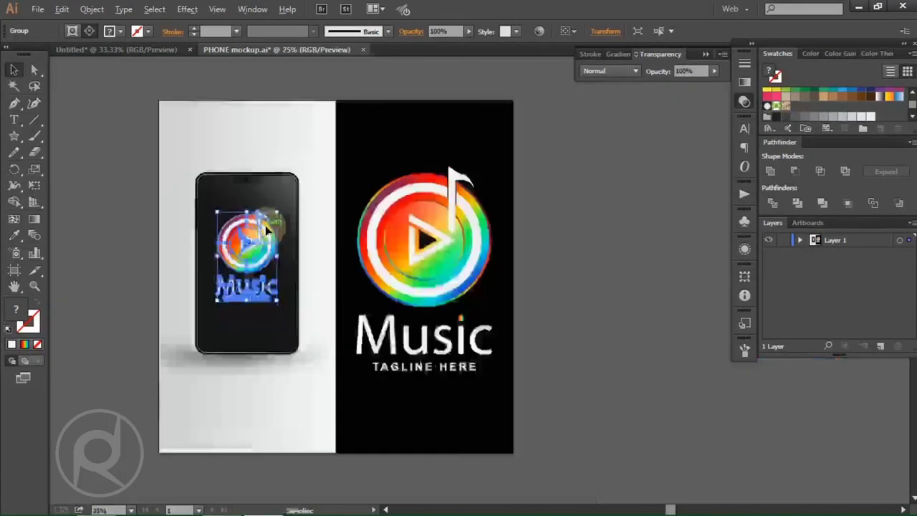
{"action": "left_click", "coordinate": [600, 267]}
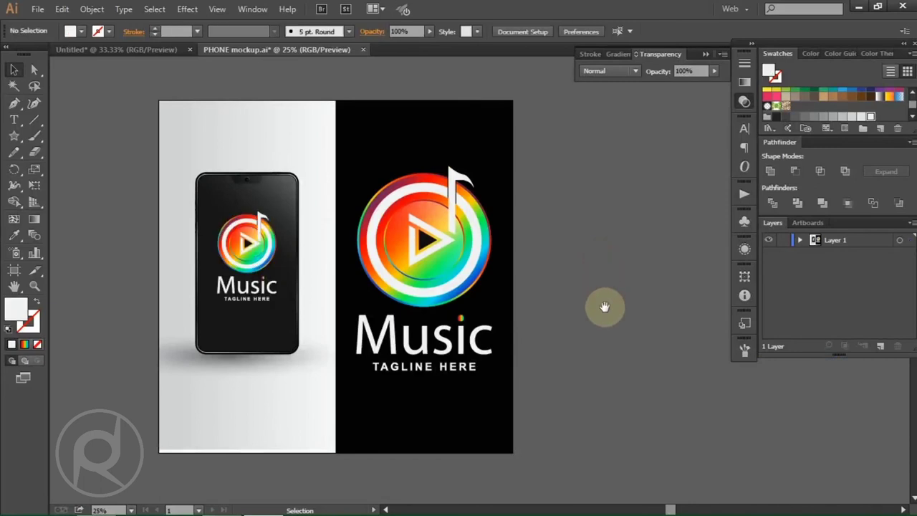
{"action": "left_click_drag", "start_coordinate": [605, 307], "coordinate": [551, 300]}
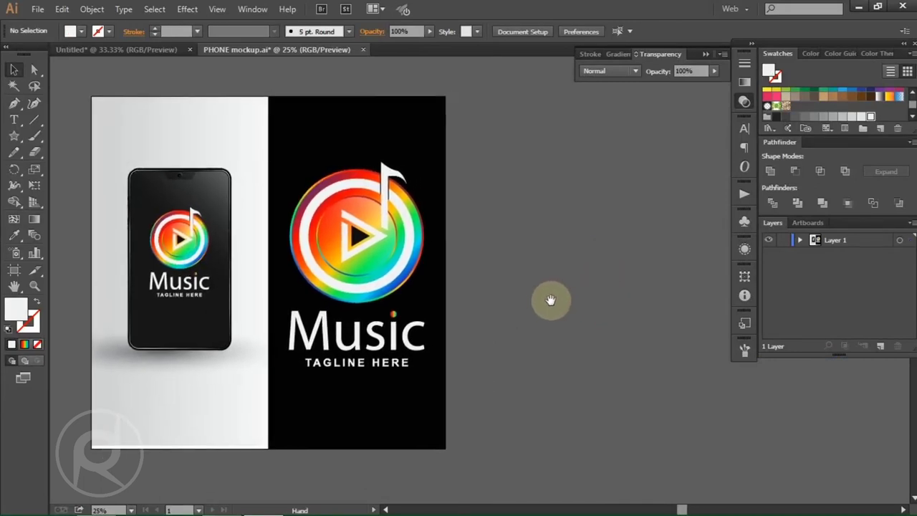